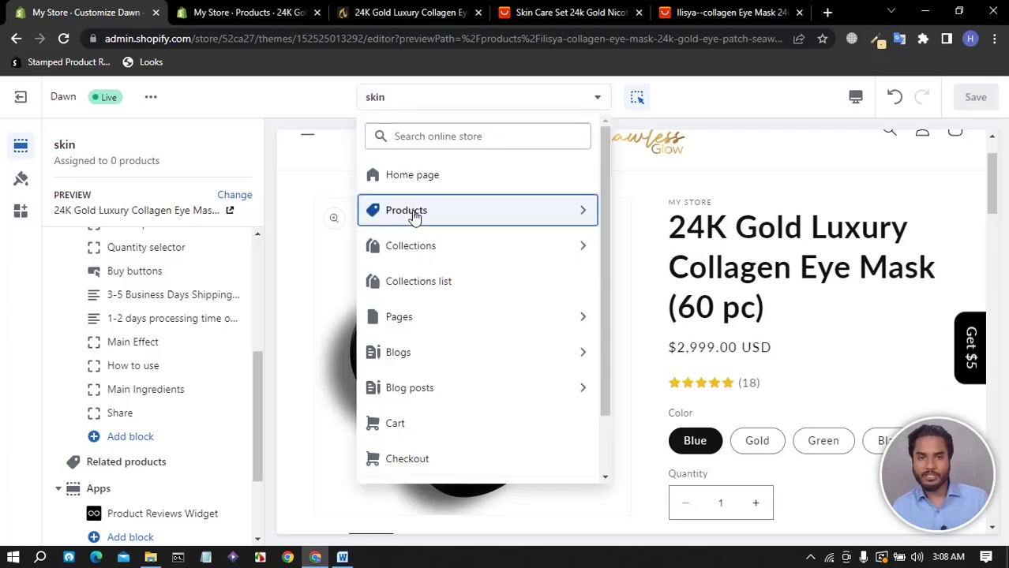
Switch the theme editor from the skin template to the Default product template.
left_click(416, 213)
left_click(423, 210)
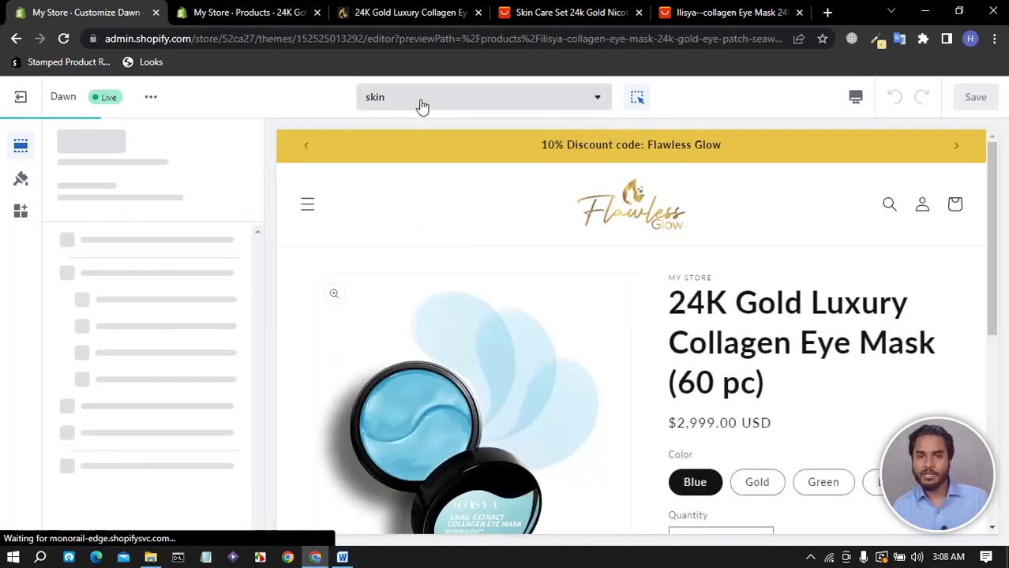
left_click(422, 98)
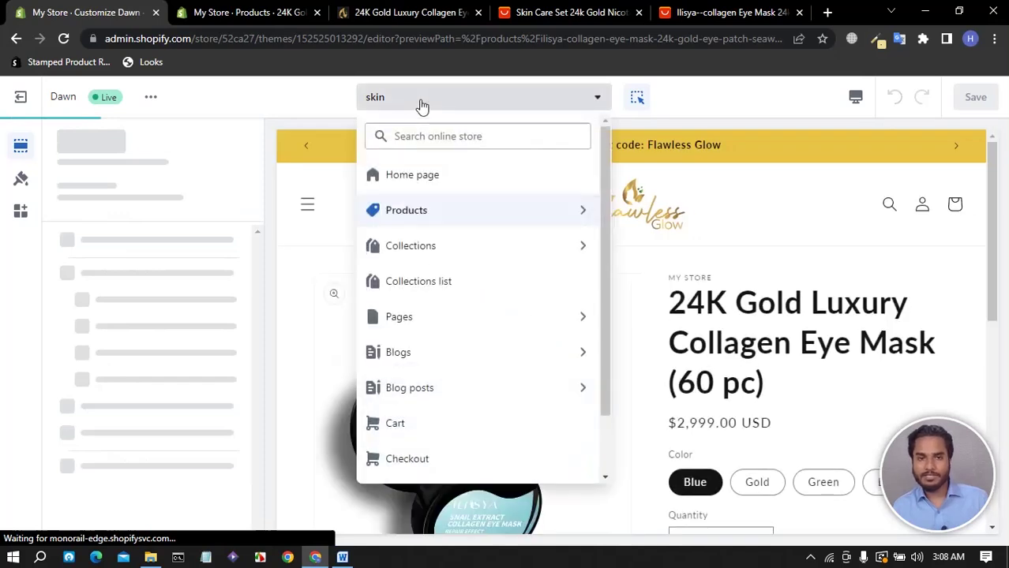
left_click(420, 209)
left_click(430, 213)
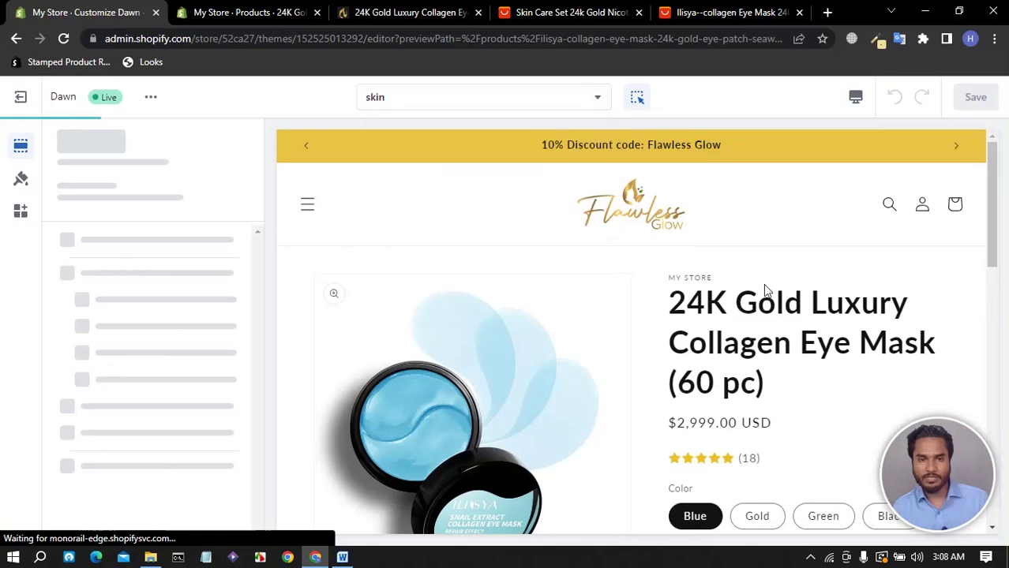
left_click(457, 101)
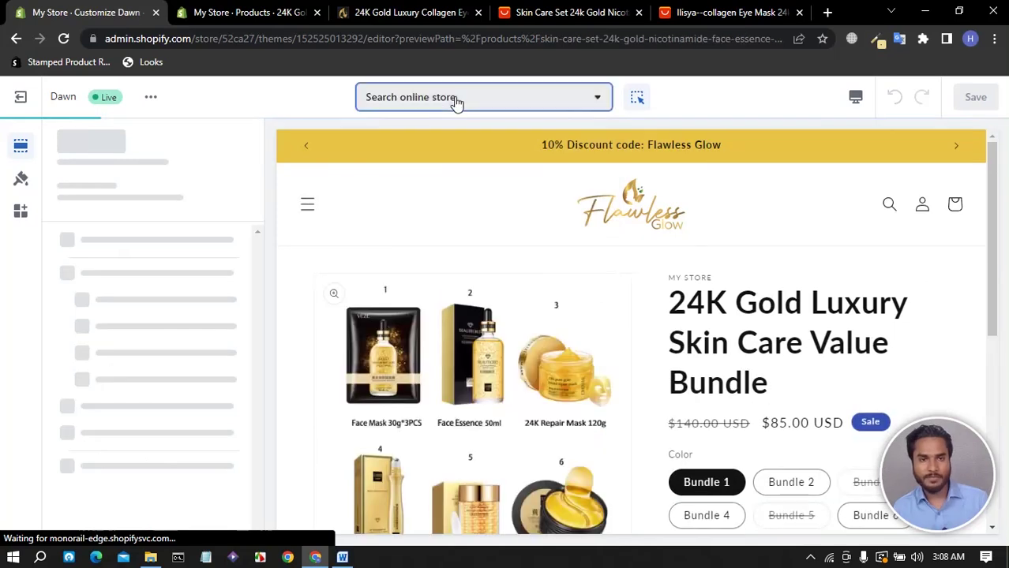
left_click(422, 212)
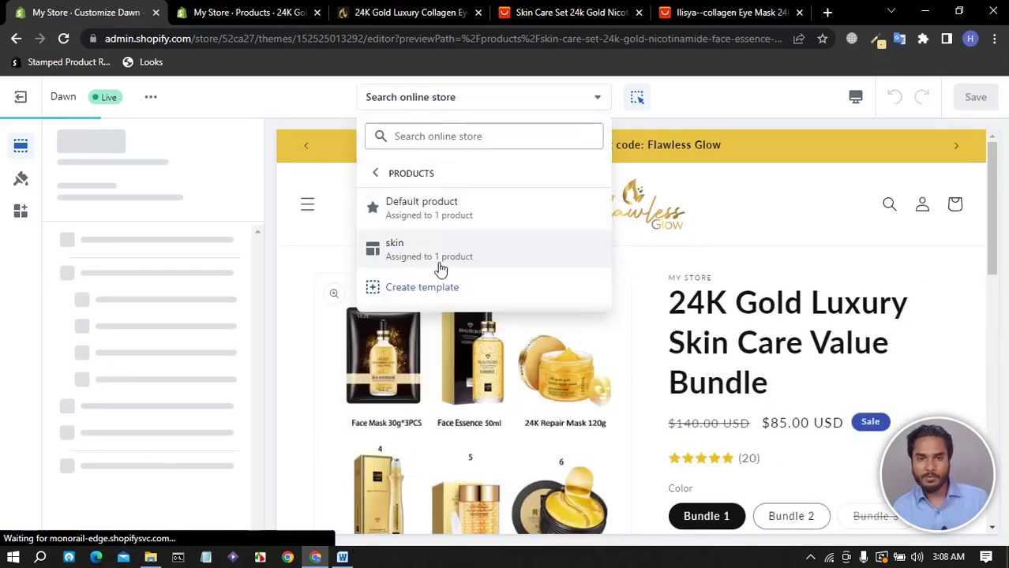
left_click(427, 212)
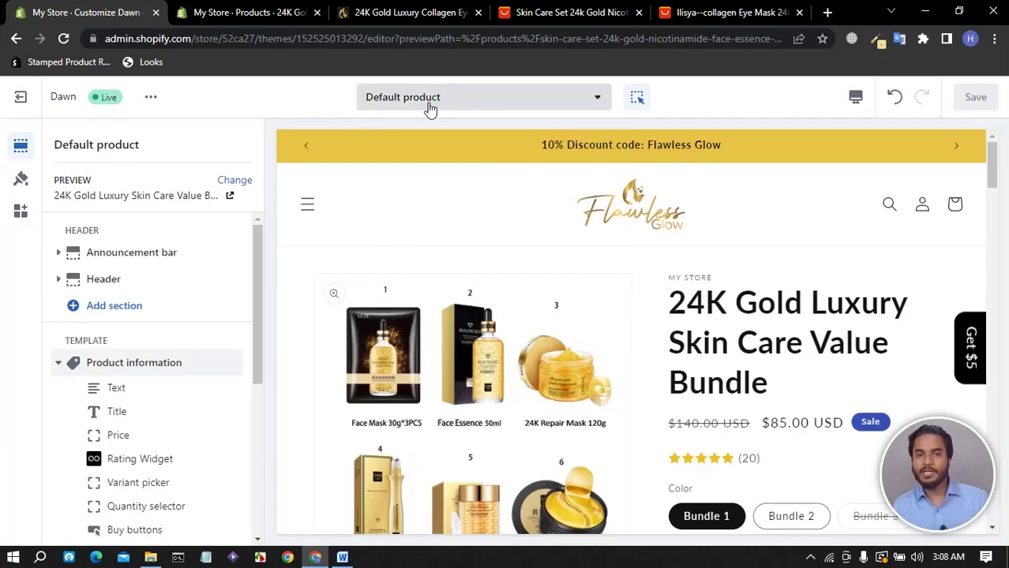
left_click(714, 13)
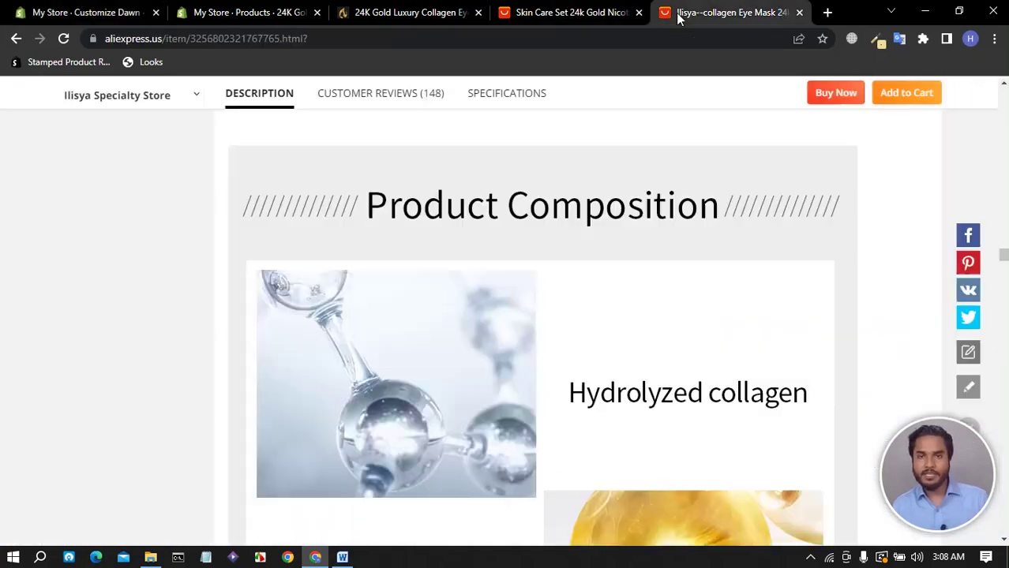
scroll(423, 332, "up", 15)
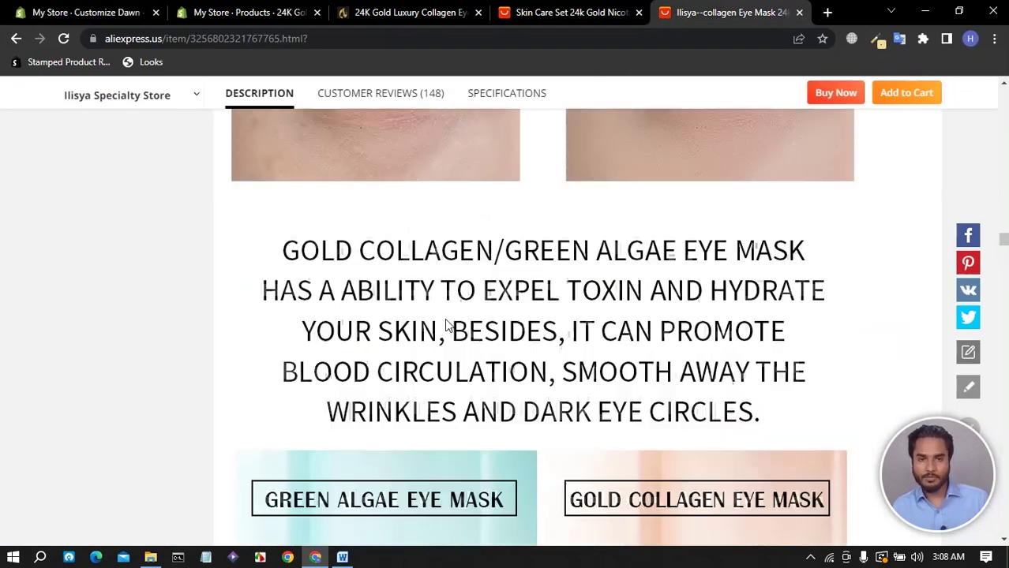
scroll(445, 321, "up", 15)
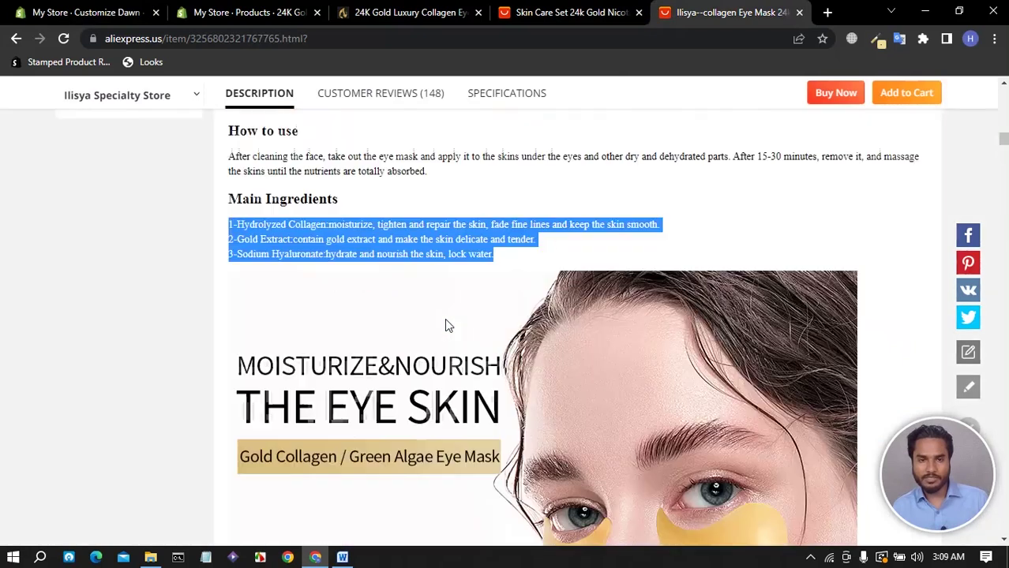
scroll(383, 259, "up", 6)
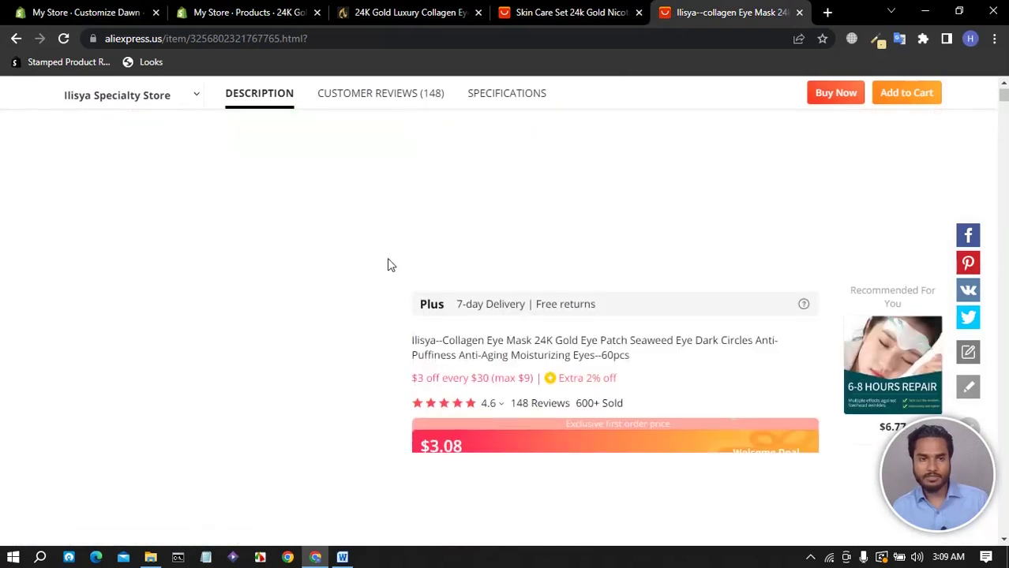
Copy the label "Applicable skin" from the description of the Skin Care Set listing on AliExpress.
left_click(552, 12)
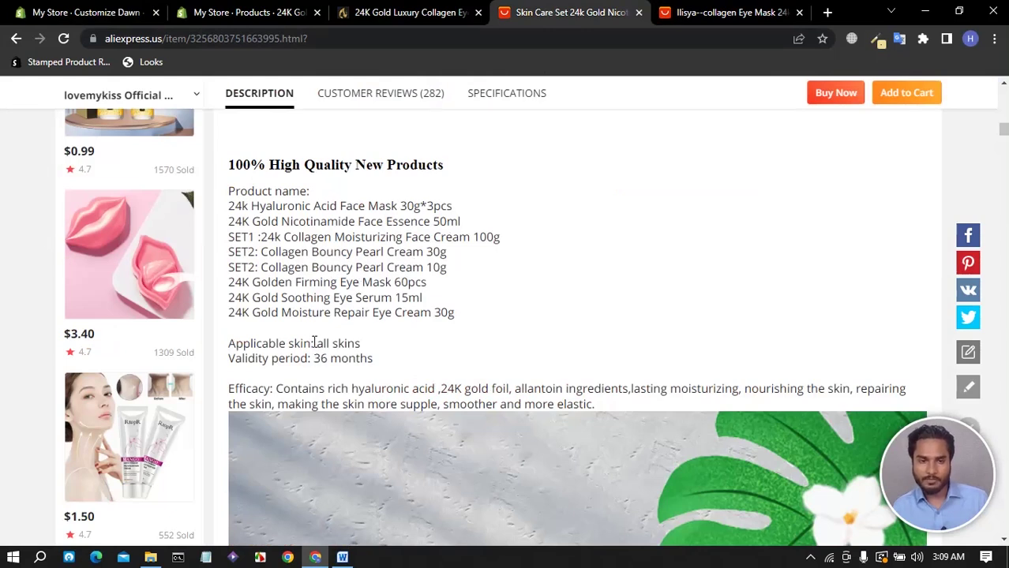
left_click_drag(311, 342, 235, 349)
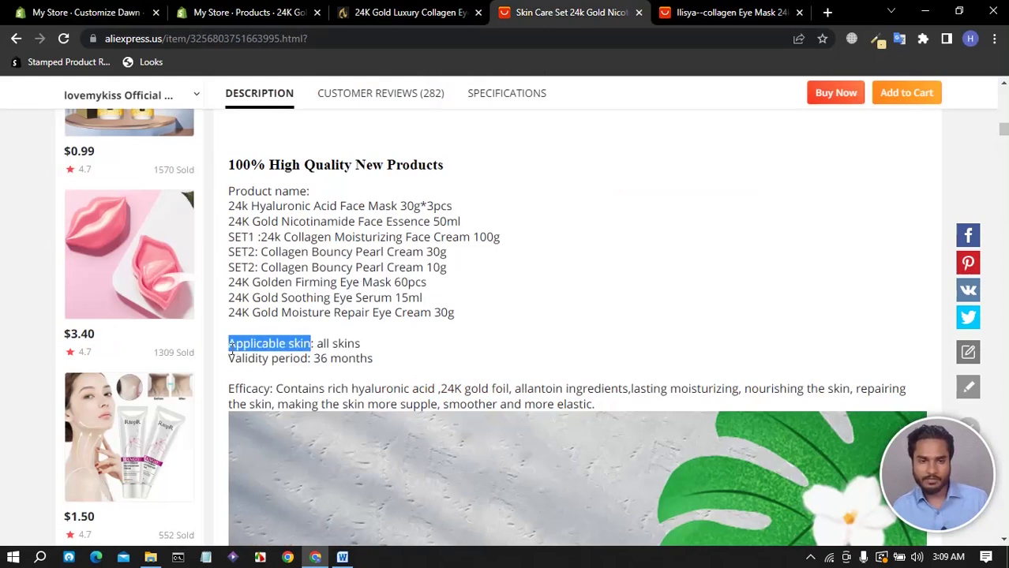
right_click(269, 343)
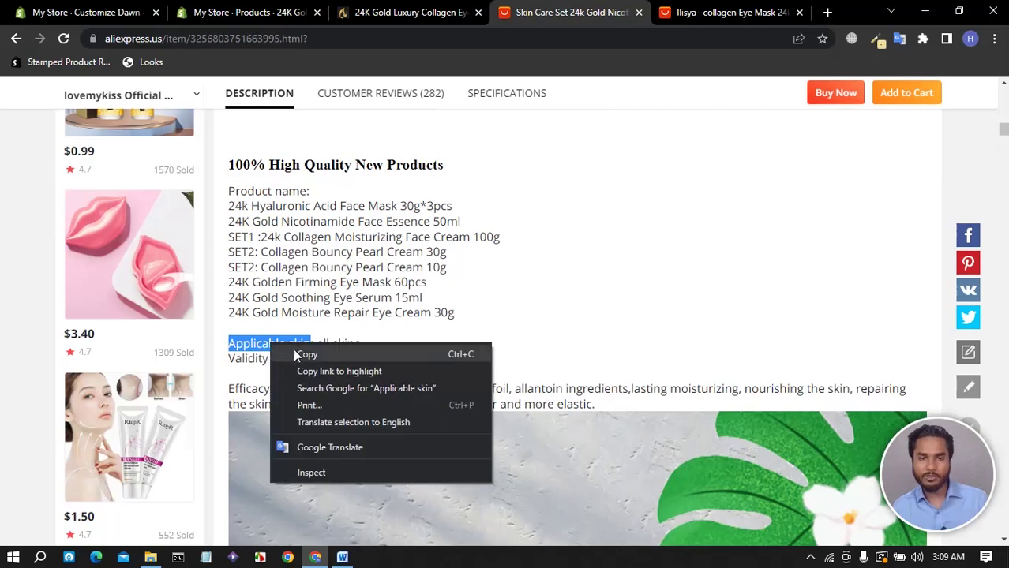
left_click(289, 352)
In the Shopify theme editor, add a collapsible row block to Product information with the heading "Applicable skin".
left_click(366, 19)
left_click(245, 12)
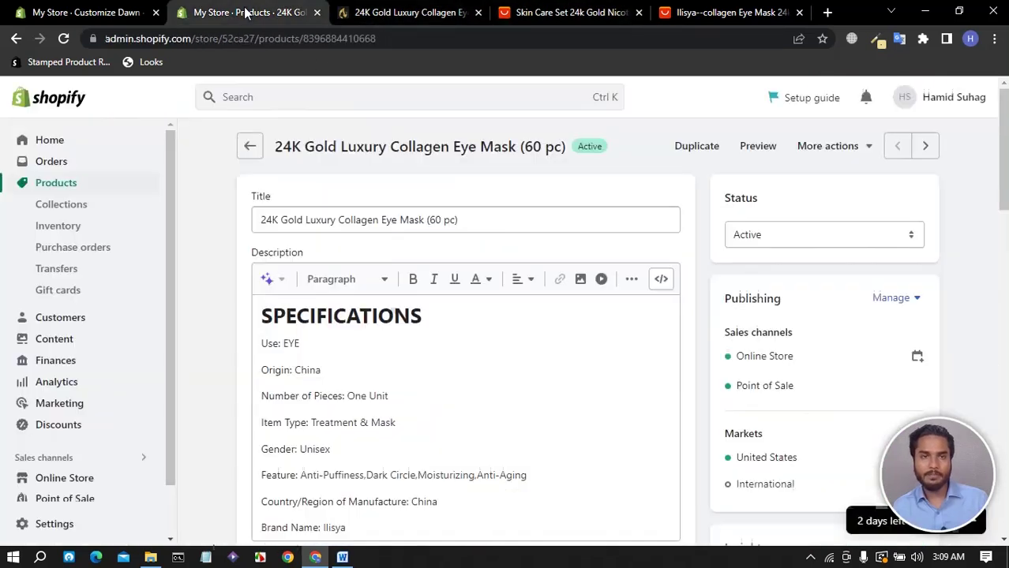
left_click(108, 16)
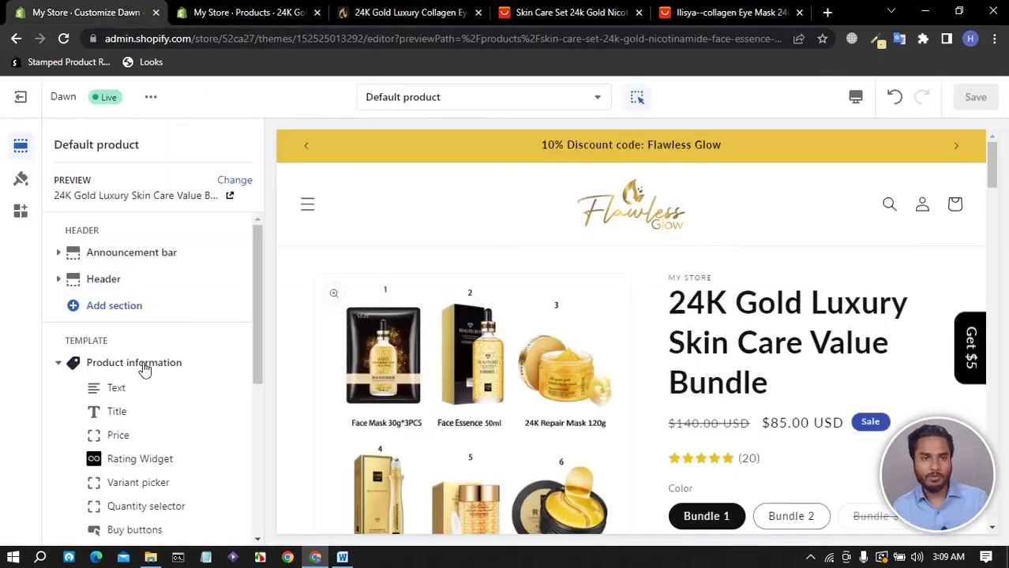
scroll(142, 367, "down", 3)
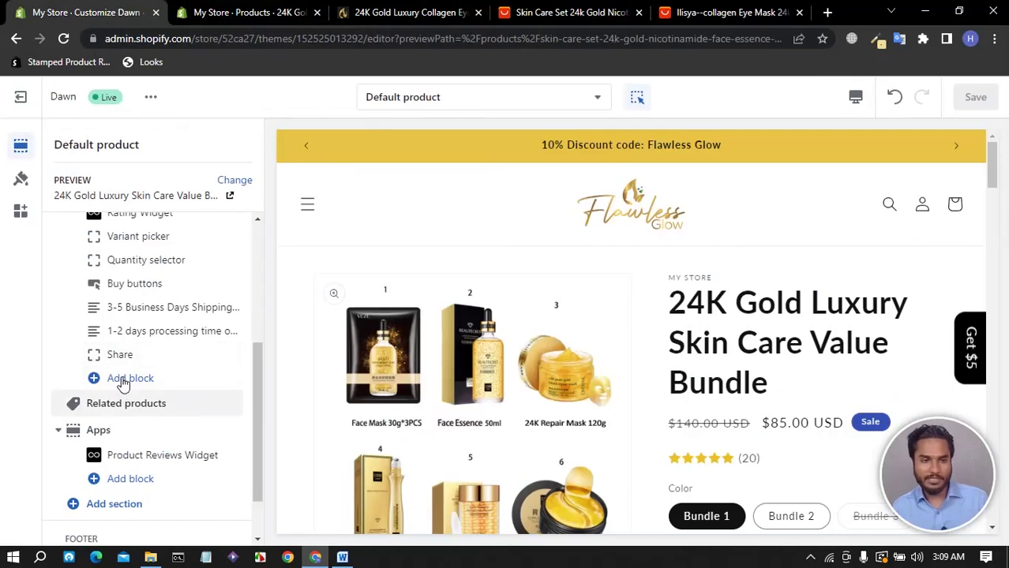
left_click(125, 378)
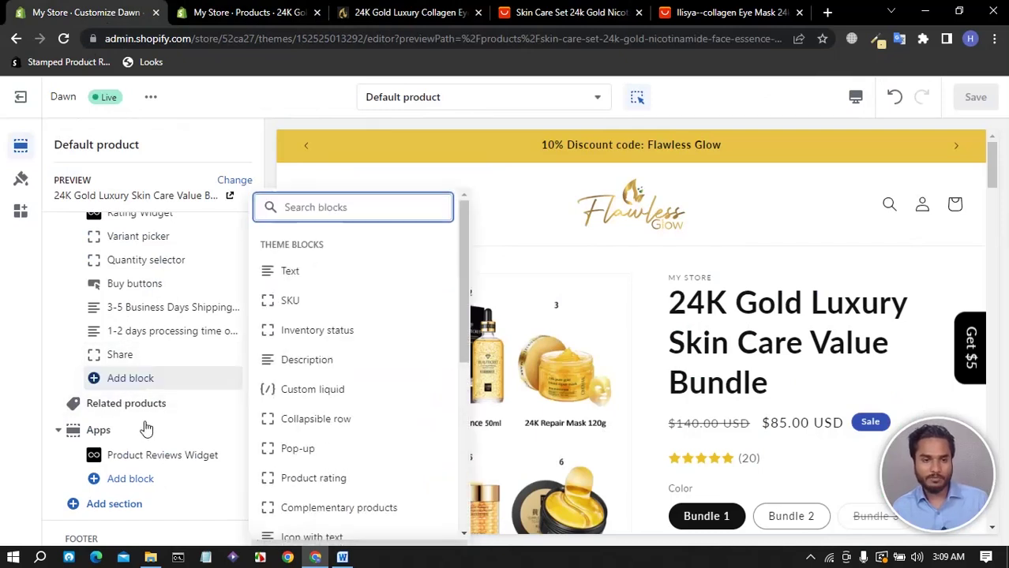
left_click(311, 418)
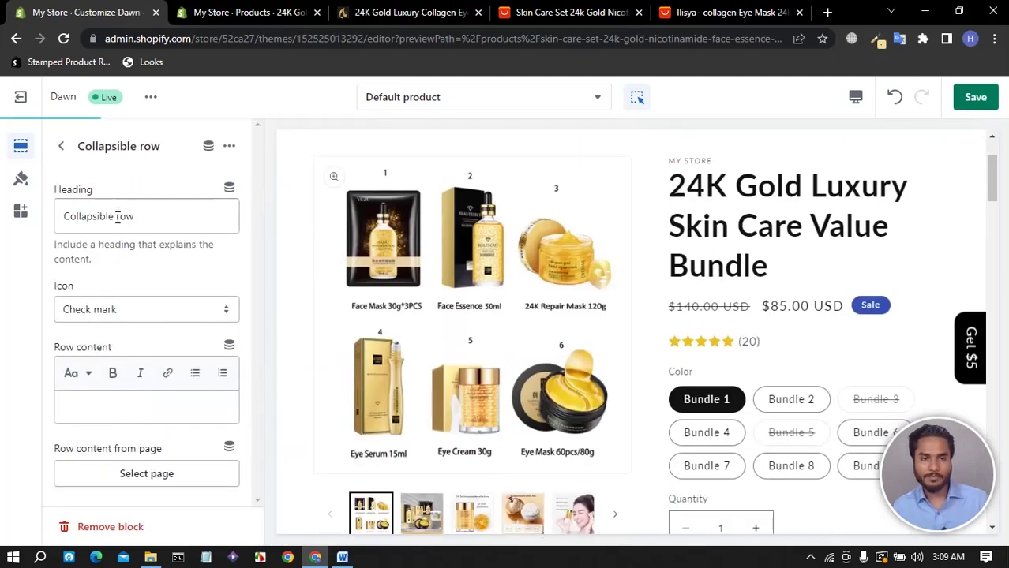
left_click_drag(126, 215, 40, 221)
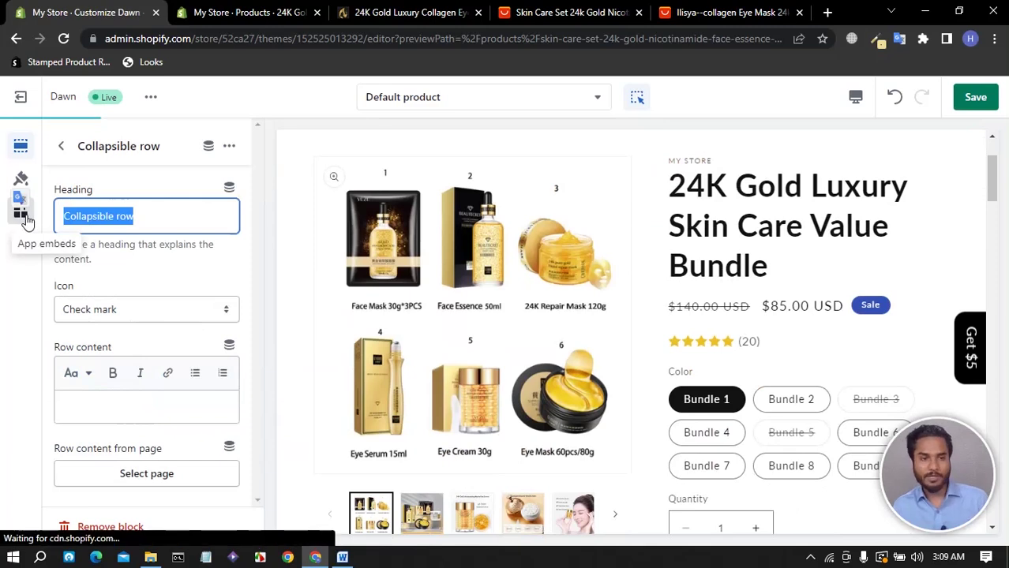
type("Applicable skin")
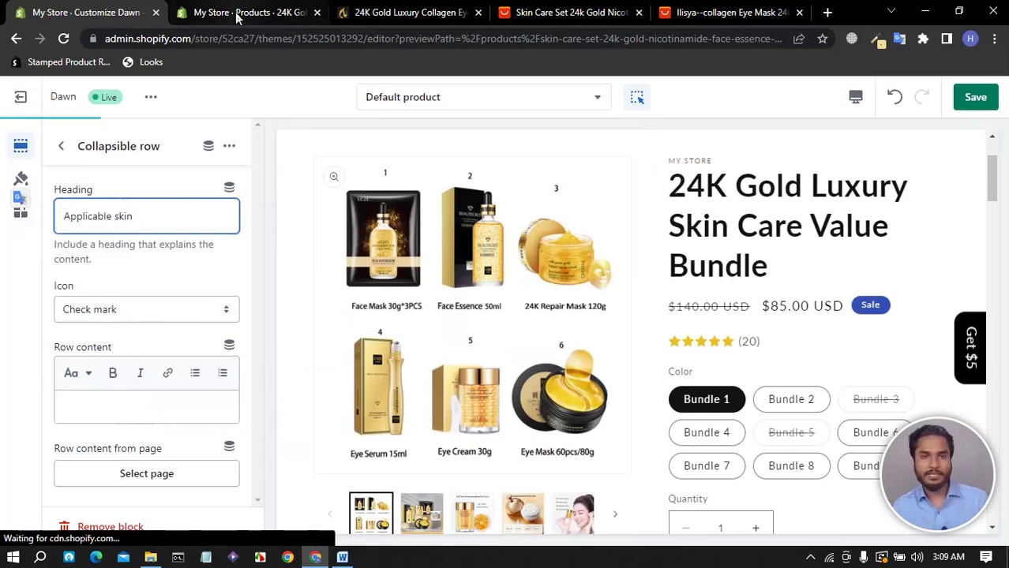
Copy the applicable skin value "all skins" from the Skin Care Set listing on AliExpress.
left_click(584, 16)
left_click_drag(361, 344, 316, 344)
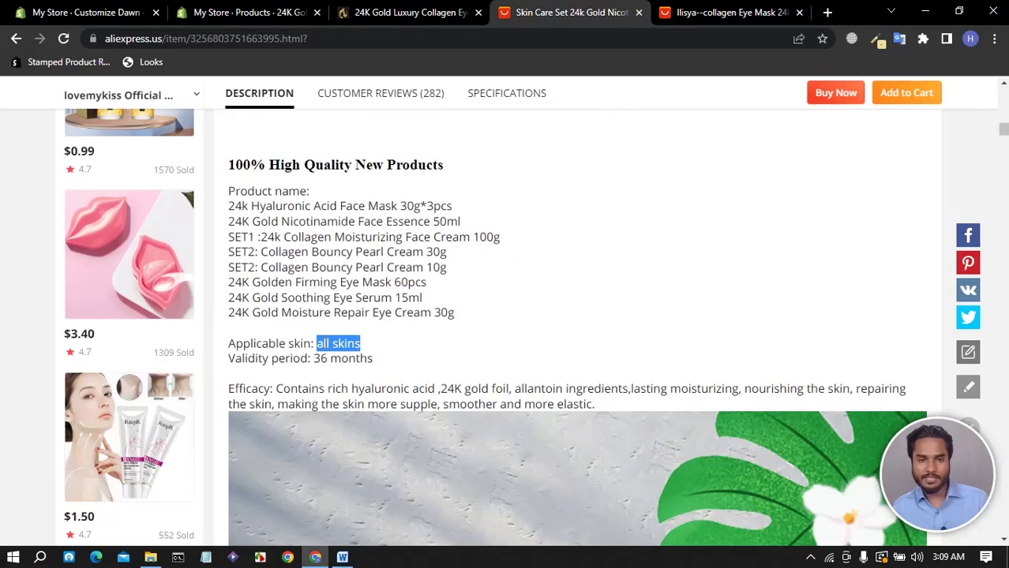
right_click(327, 343)
left_click(351, 354)
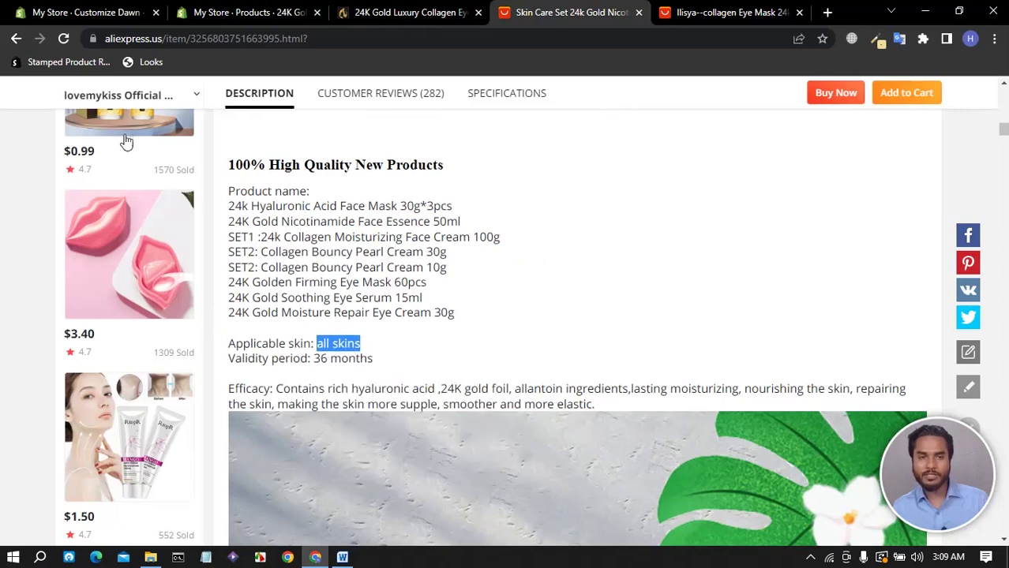
Back in the theme editor, set the Applicable skin row's icon to None and its row content to "all skins".
left_click(107, 22)
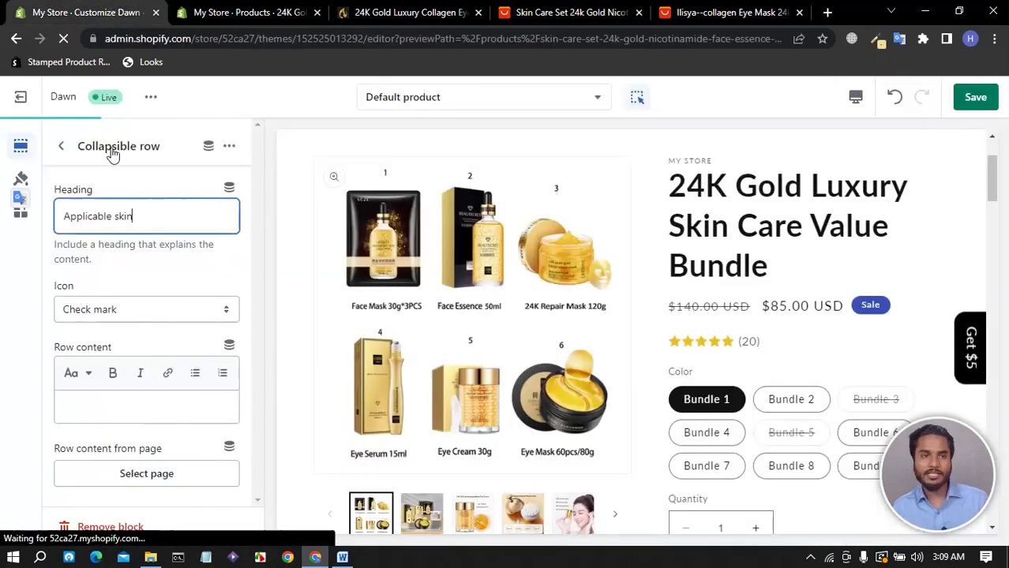
left_click(128, 318)
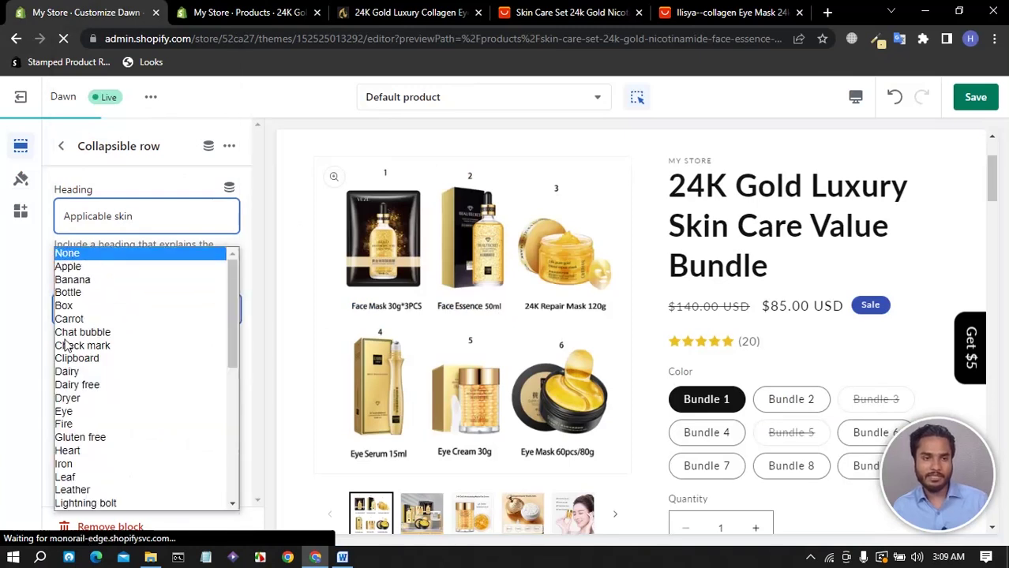
left_click(79, 345)
key("n")
left_click(93, 407)
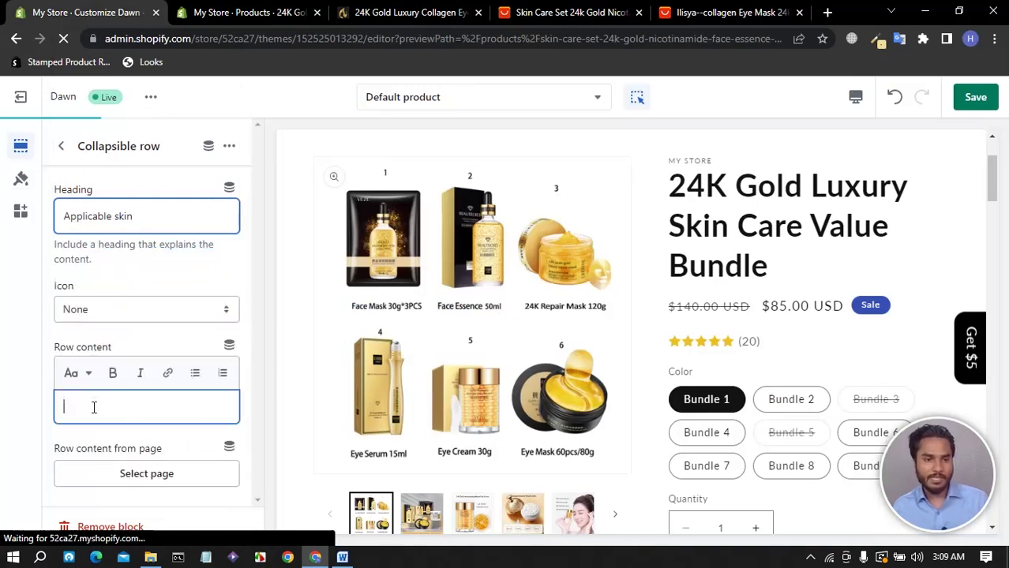
type("all skins")
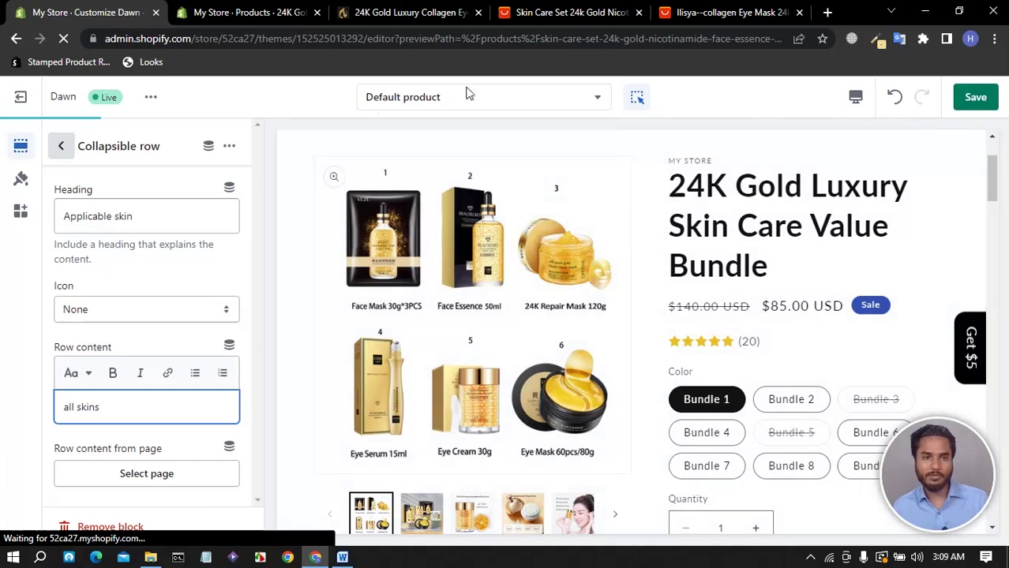
Copy the label "Validity period" from the Skin Care Set listing's description on AliExpress.
left_click(568, 14)
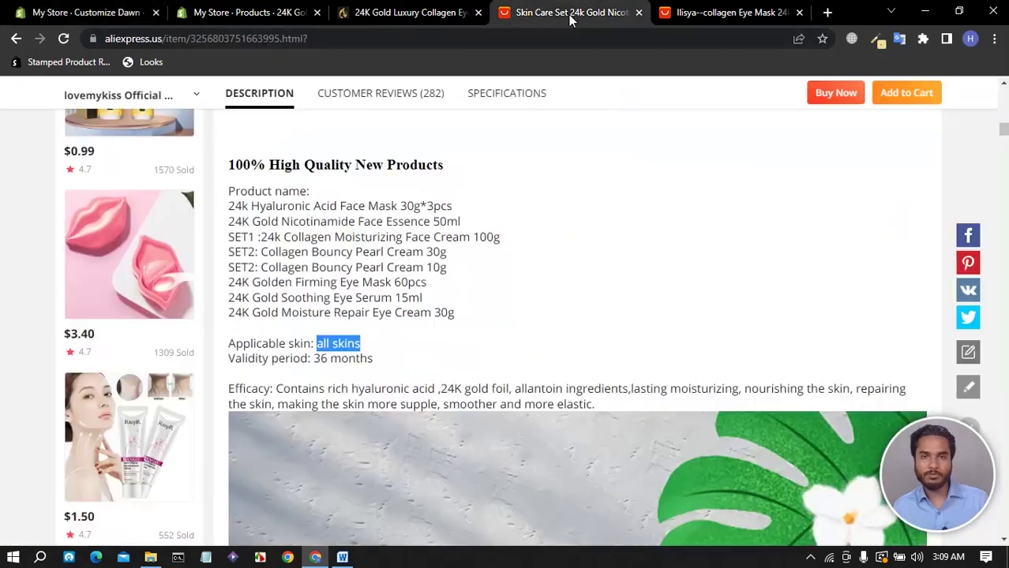
left_click(307, 358)
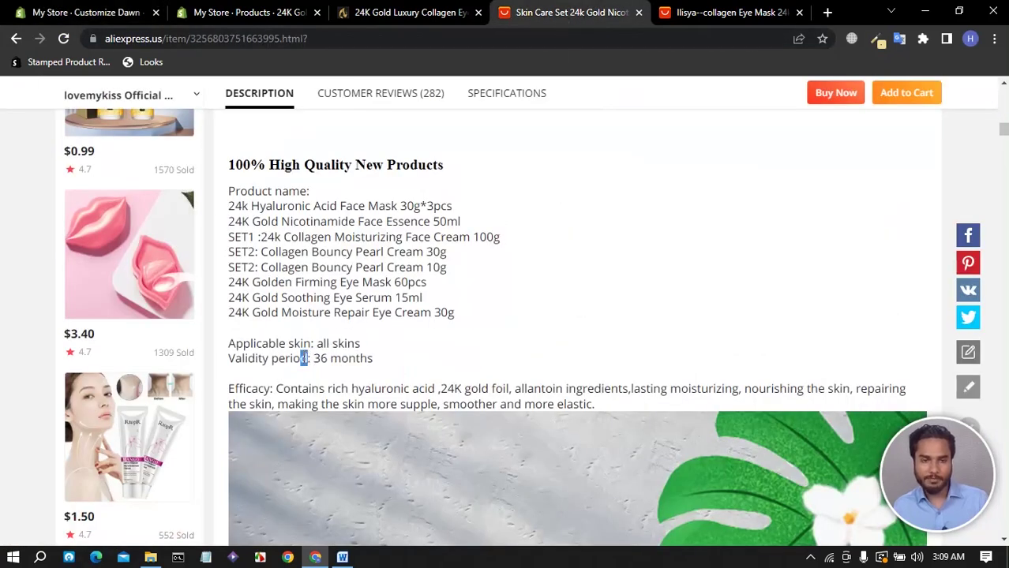
left_click_drag(303, 359, 227, 360)
right_click(245, 363)
left_click(277, 373)
In the theme editor, add a second collapsible row below Applicable skin and set its heading to "Validity period".
left_click(92, 16)
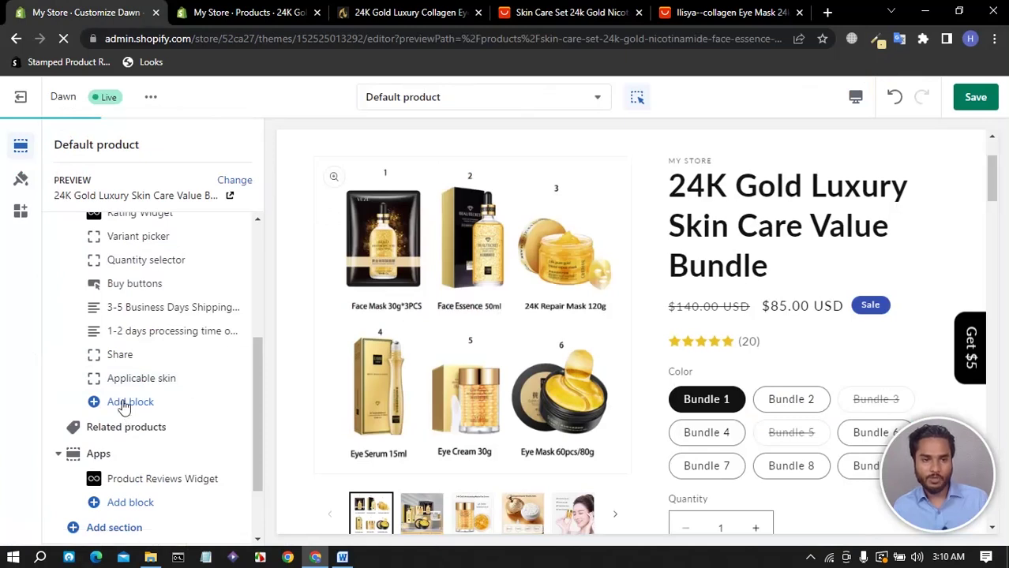
left_click(124, 406)
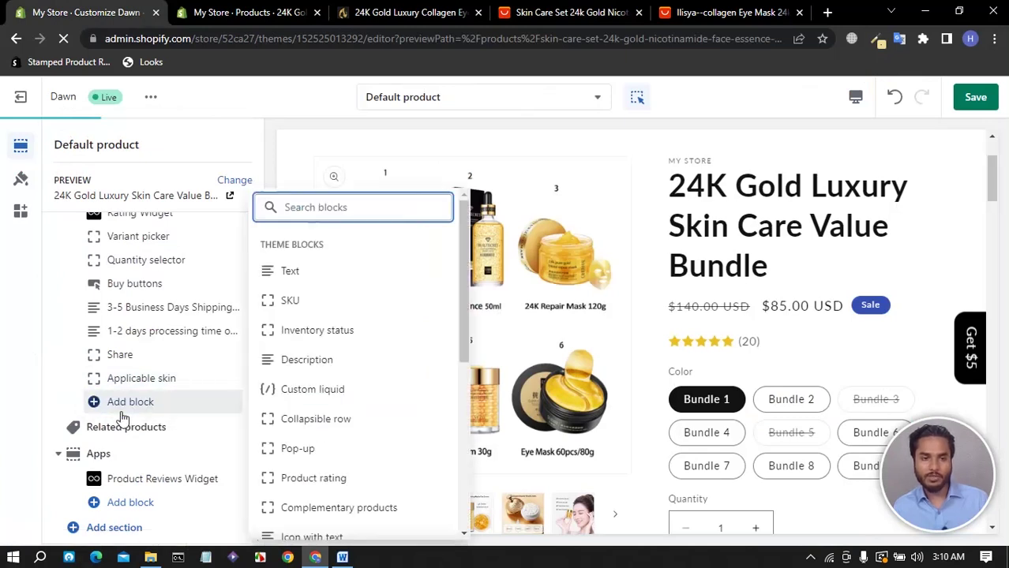
left_click(320, 424)
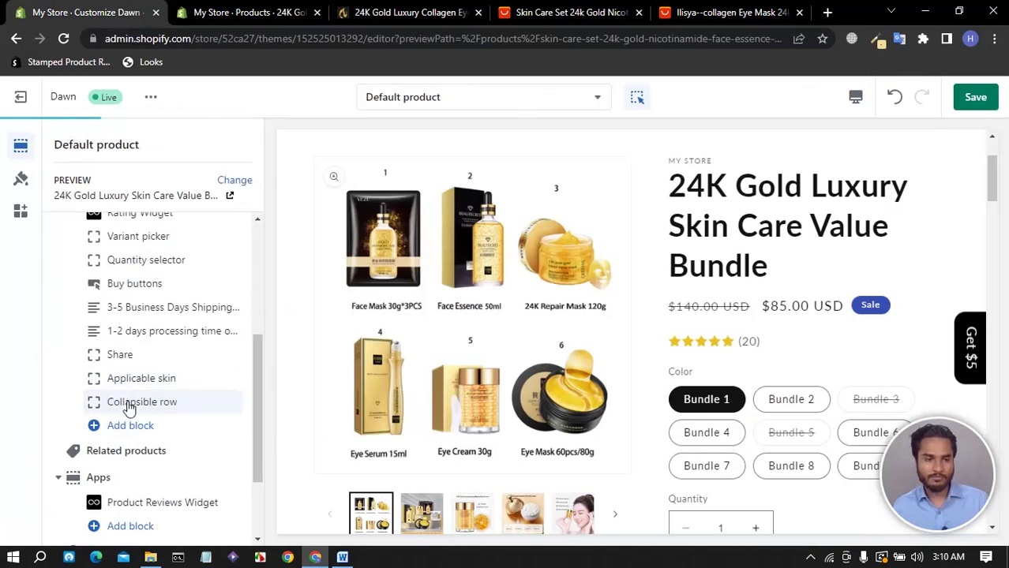
left_click(129, 404)
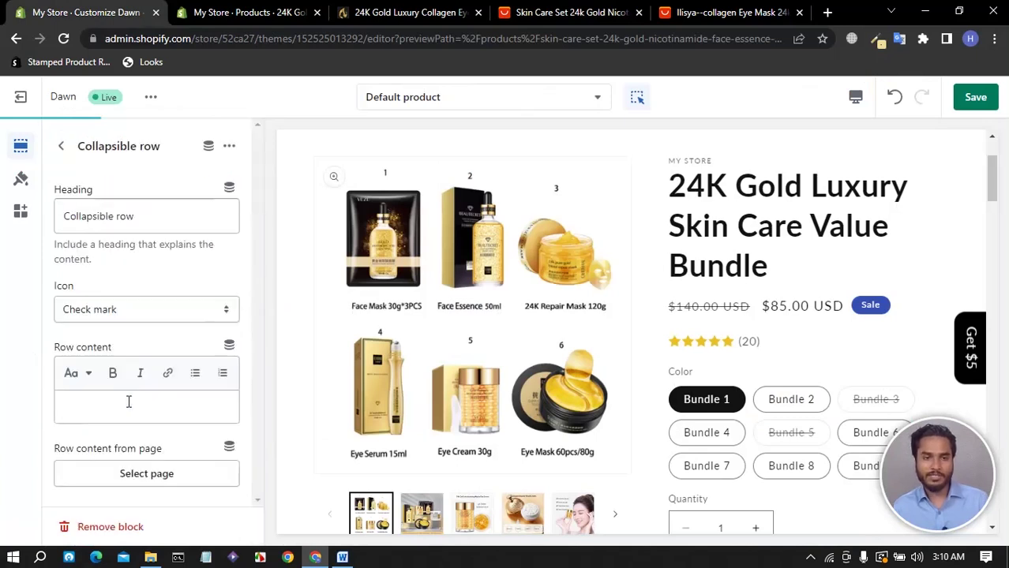
left_click_drag(140, 221, 45, 214)
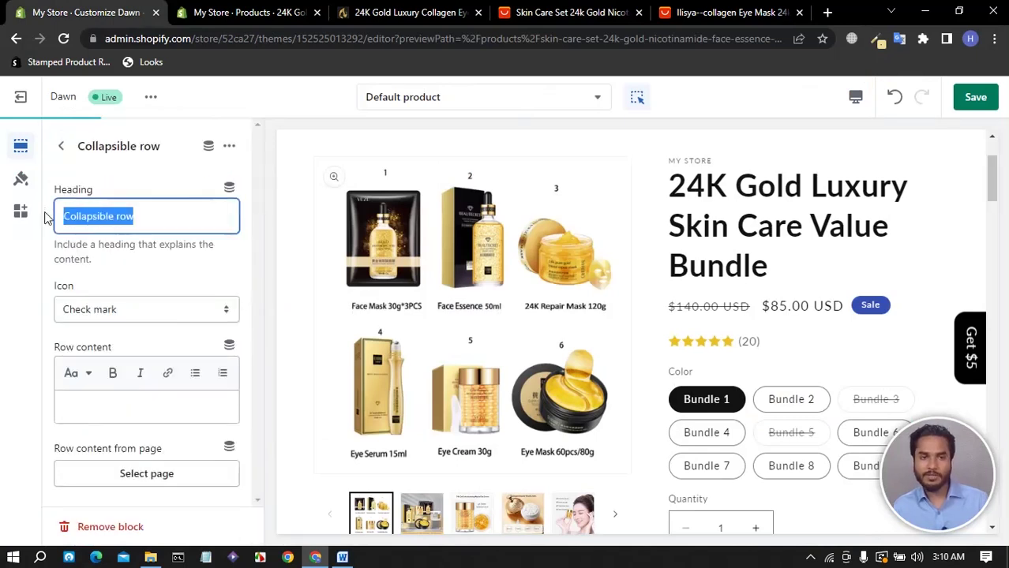
key("ctrl+v")
Copy the validity period value "36 months" from the Skin Care Set listing on AliExpress.
left_click(548, 14)
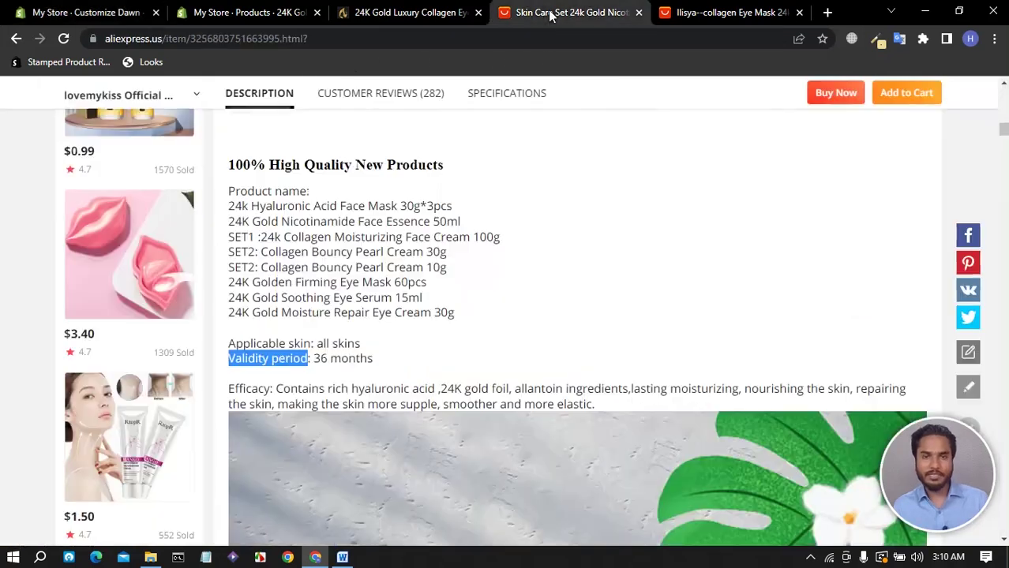
left_click_drag(370, 359, 315, 359)
right_click(331, 358)
left_click(372, 360)
right_click(314, 359)
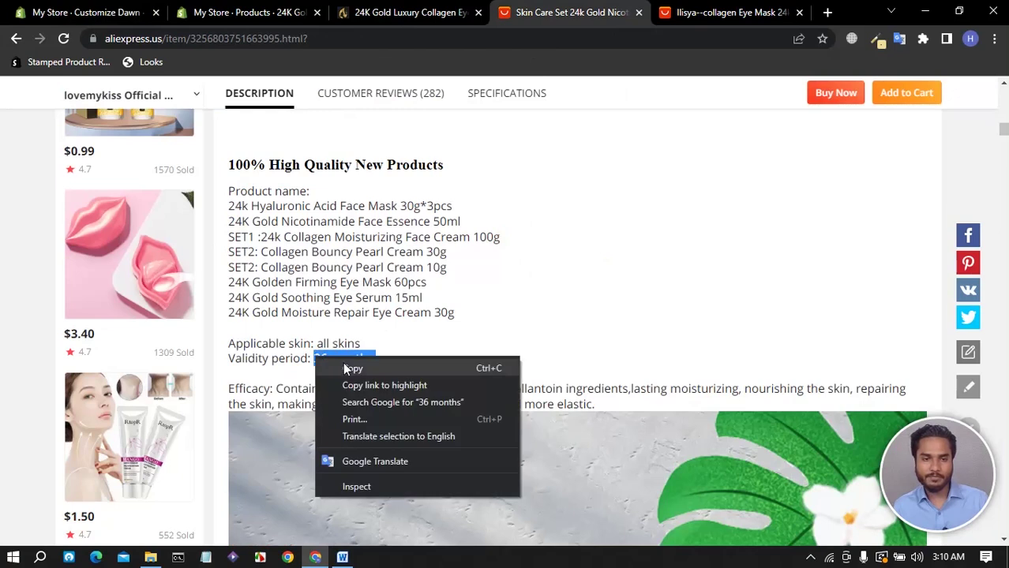
left_click(345, 368)
Back in the theme editor, set the Validity period row's icon to None and its row content to "36 months".
left_click(245, 13)
left_click(117, 13)
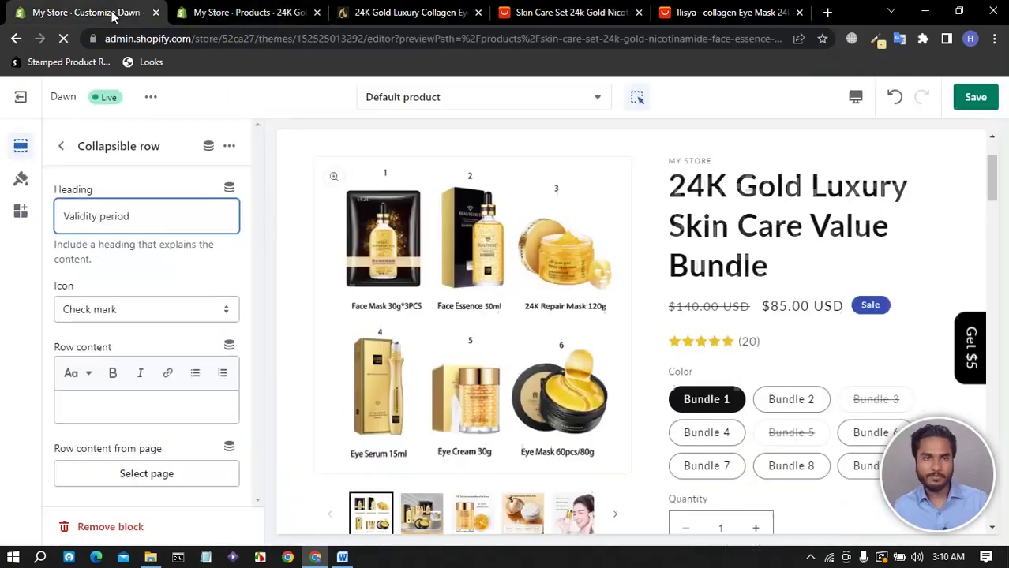
left_click(135, 316)
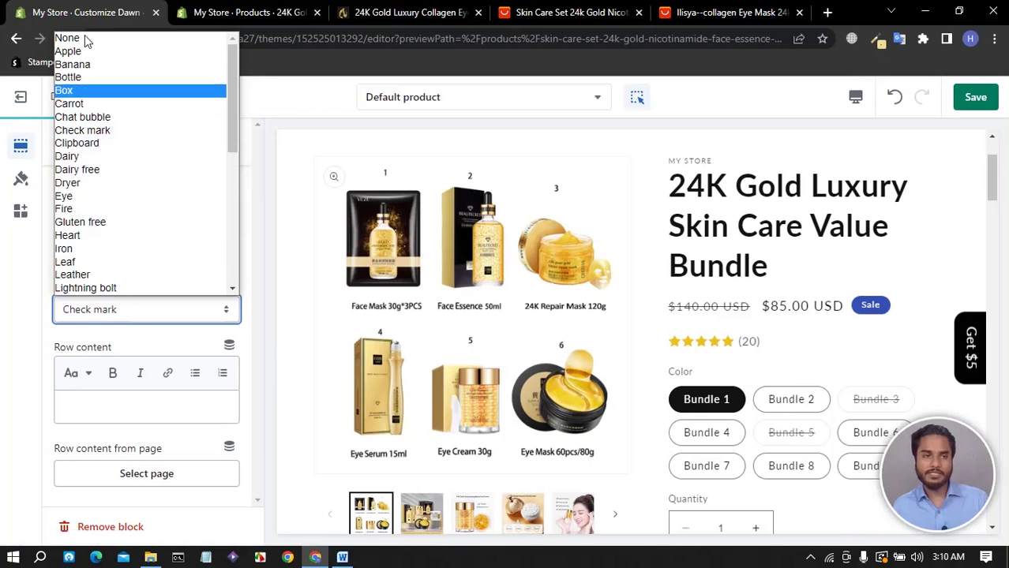
key("Escape")
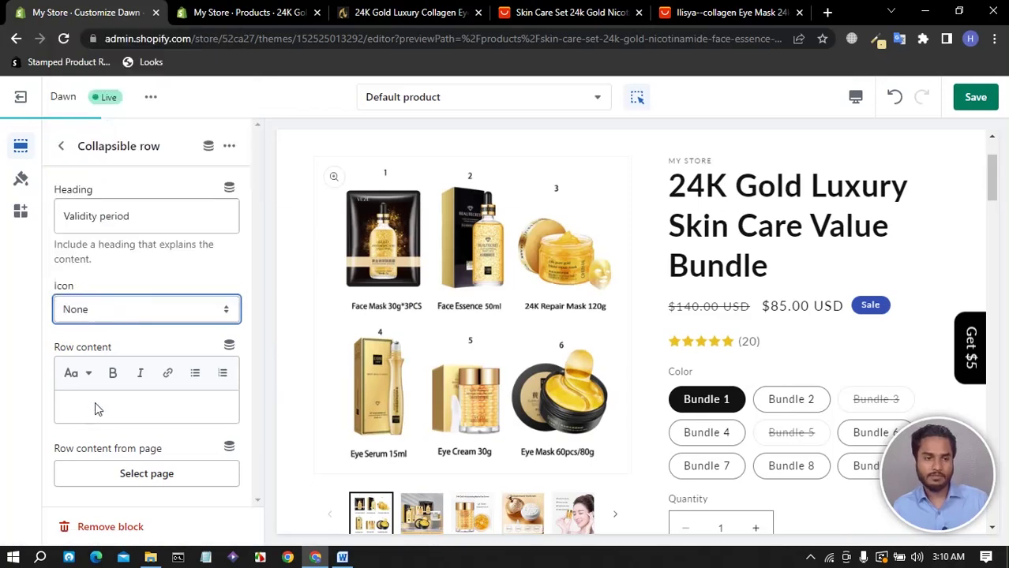
left_click(95, 401)
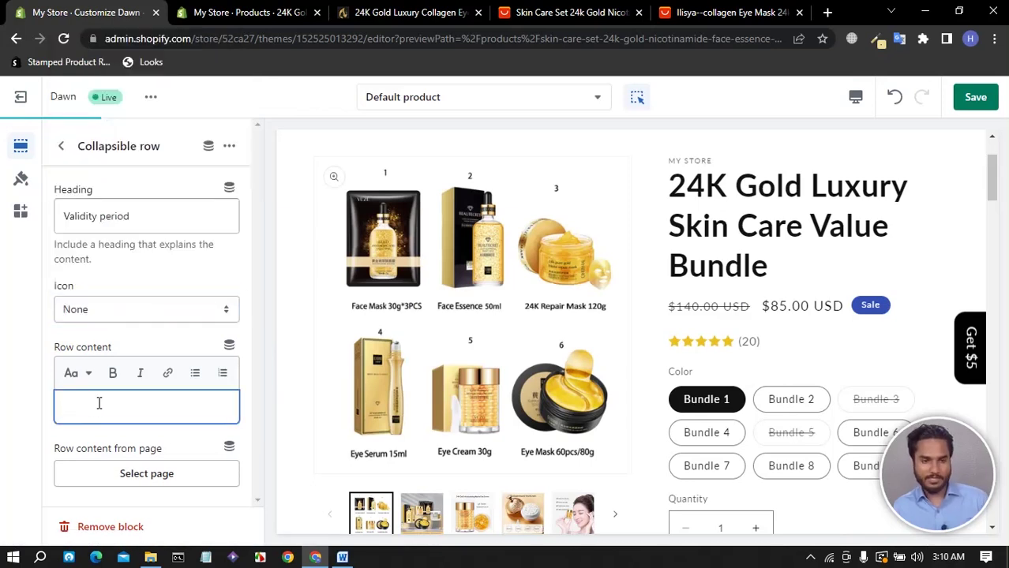
key("ctrl+v")
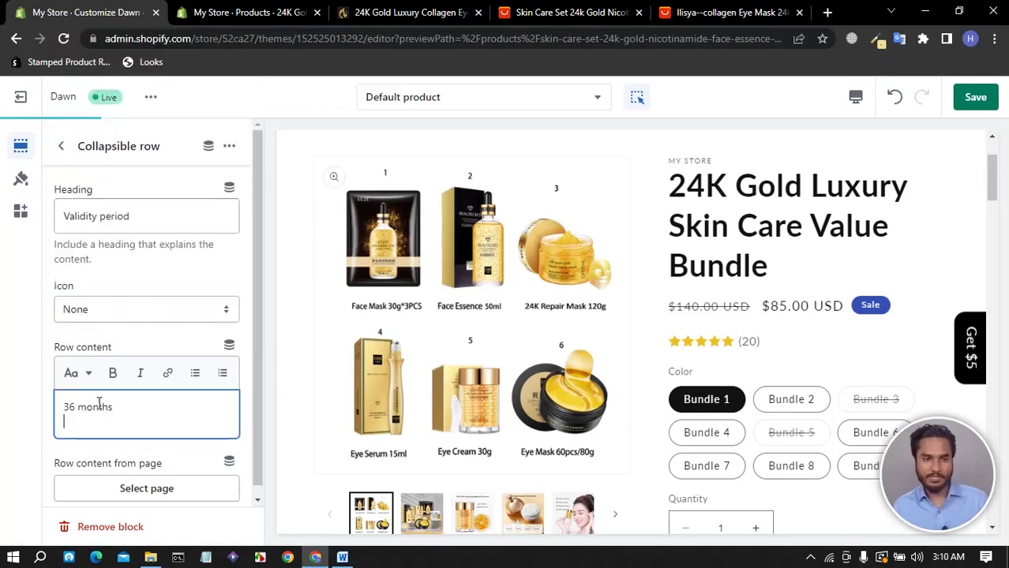
Copy the label "Efficacy" from the Skin Care Set listing's description on AliExpress.
left_click(505, 17)
left_click(442, 14)
left_click(527, 15)
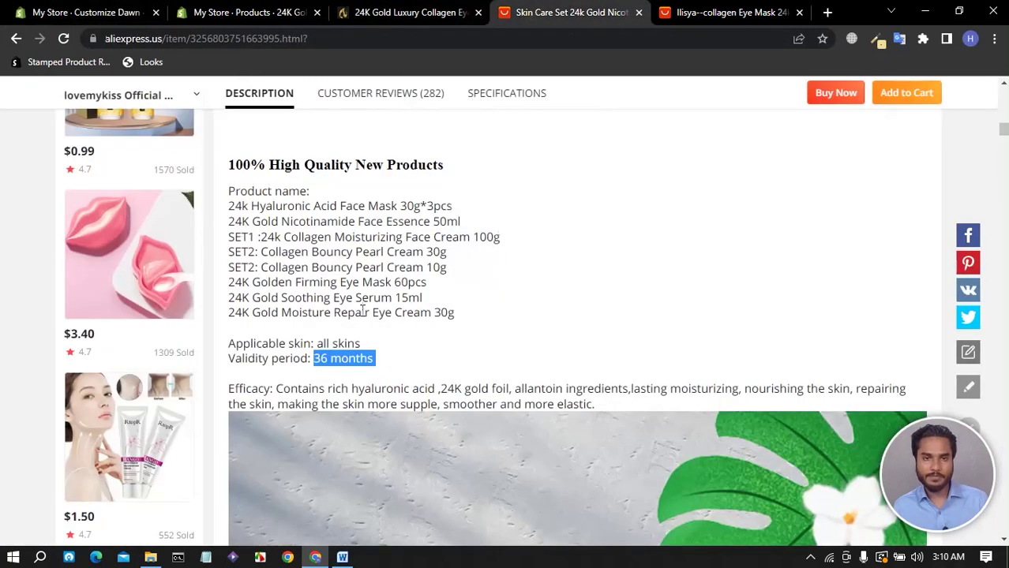
left_click_drag(273, 389, 220, 395)
right_click(262, 393)
left_click(273, 399)
In the theme editor, add a third collapsible row below Validity period and set its heading to "Efficacy".
left_click(107, 13)
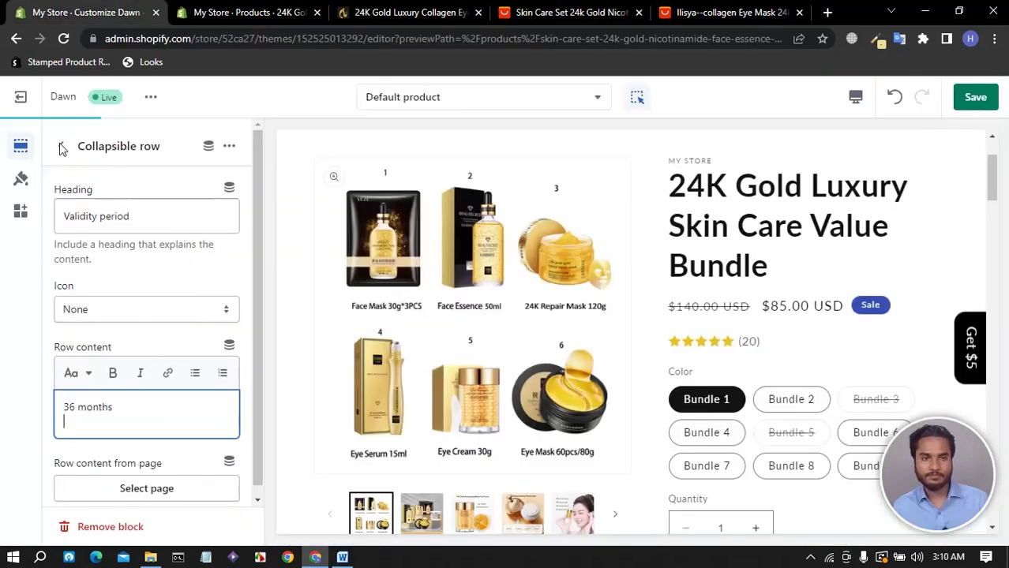
left_click(36, 285)
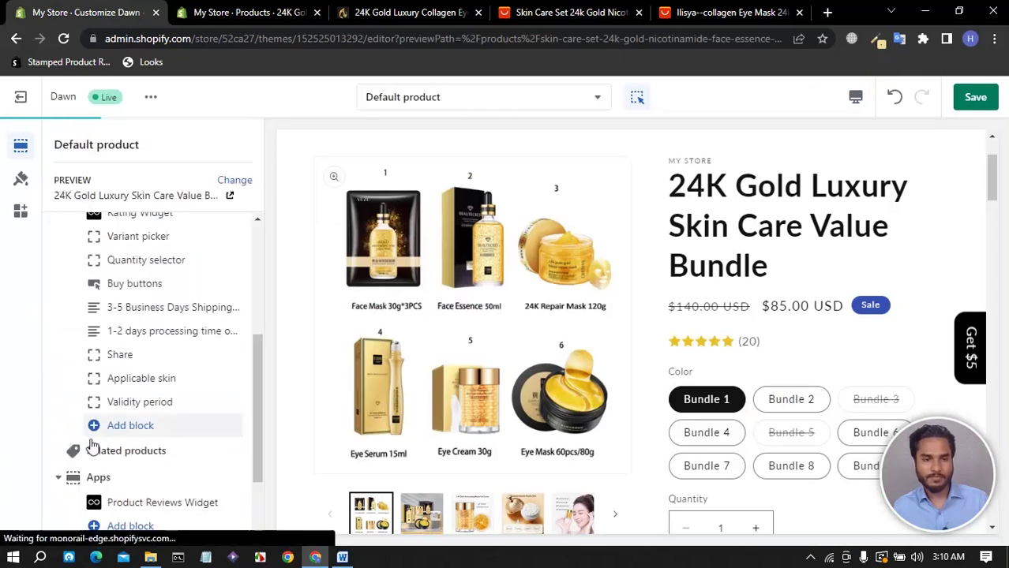
left_click(118, 427)
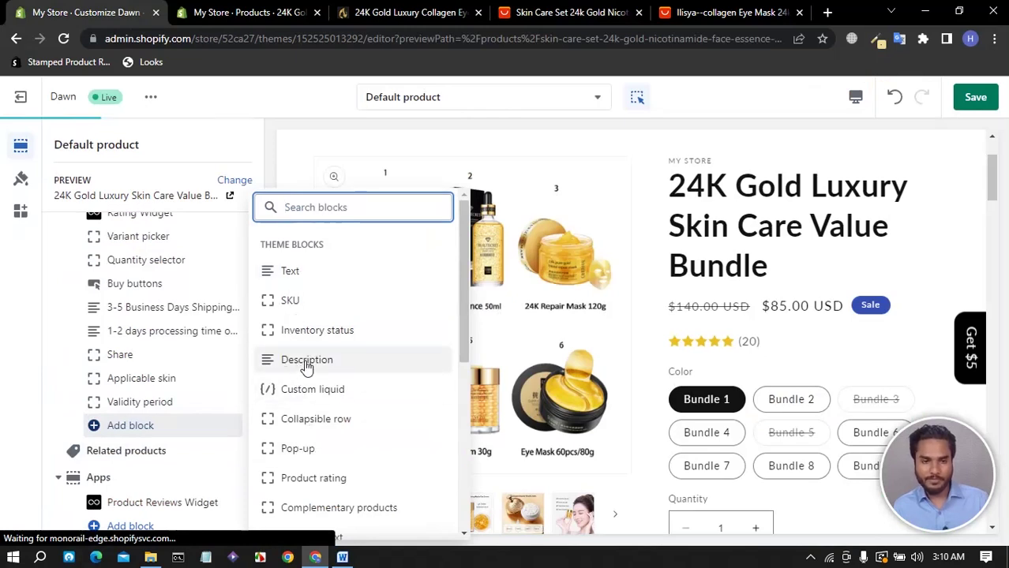
left_click(315, 424)
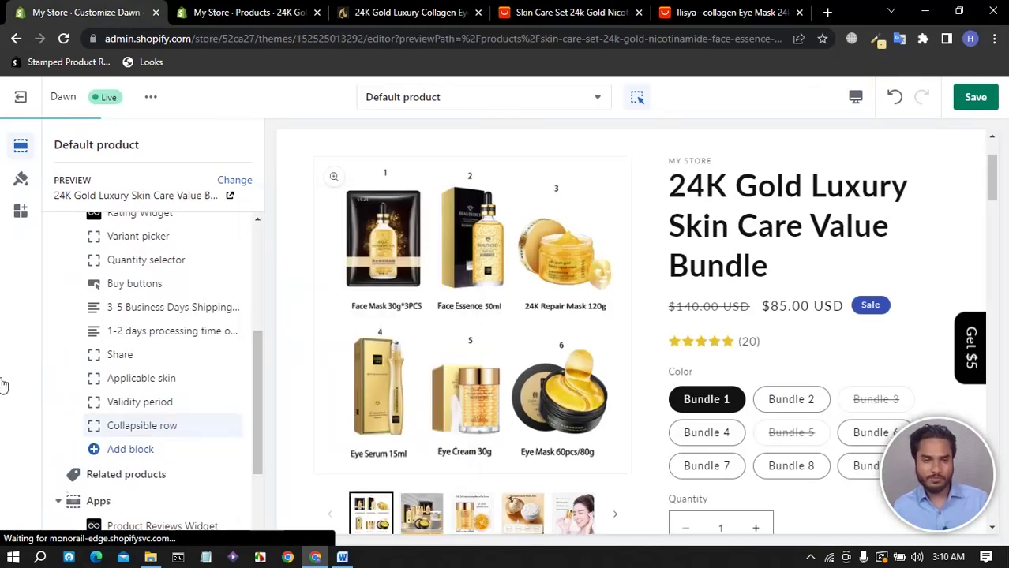
left_click(134, 426)
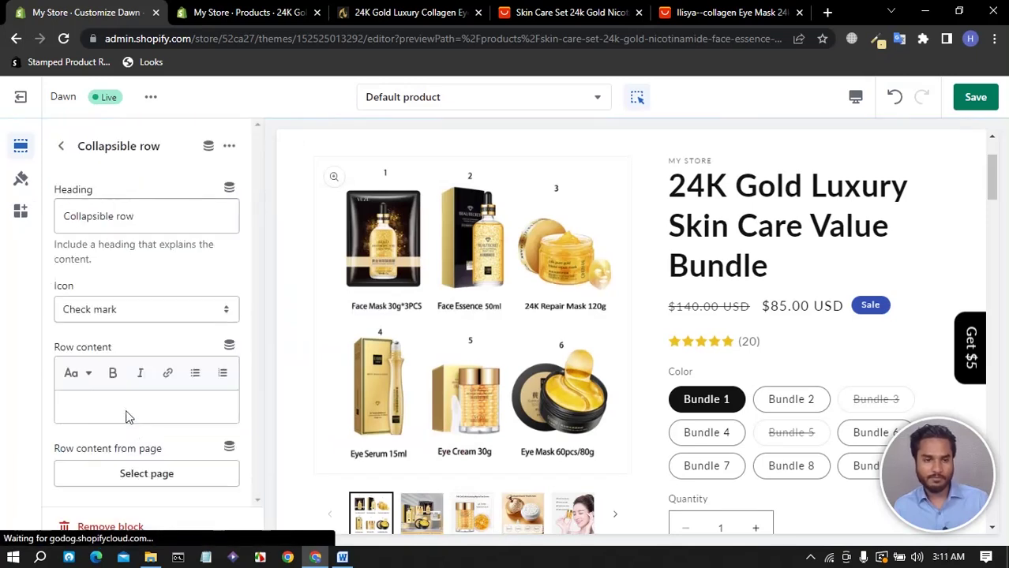
left_click(135, 220)
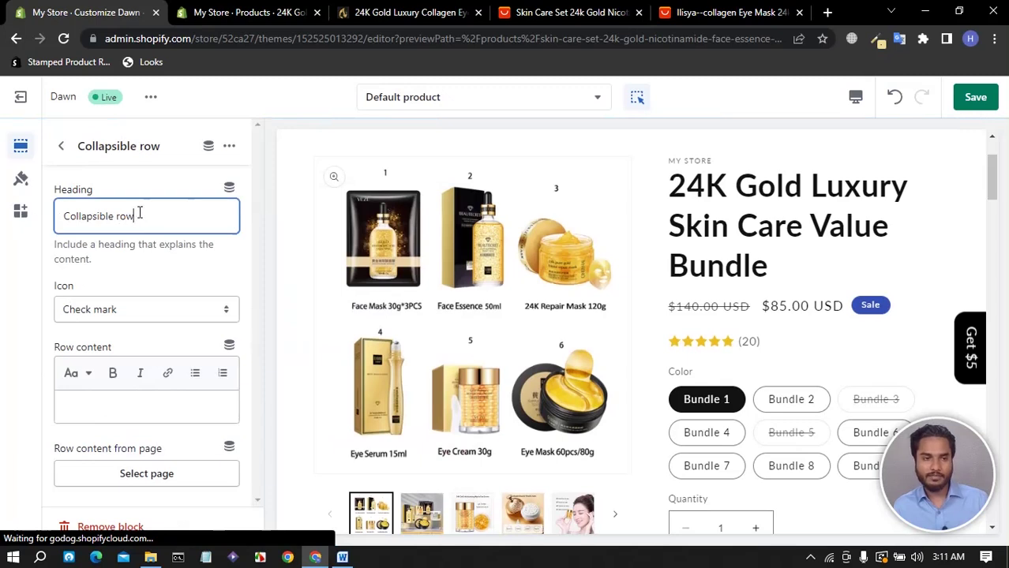
left_click_drag(138, 213, 22, 218)
key("ctrl+v")
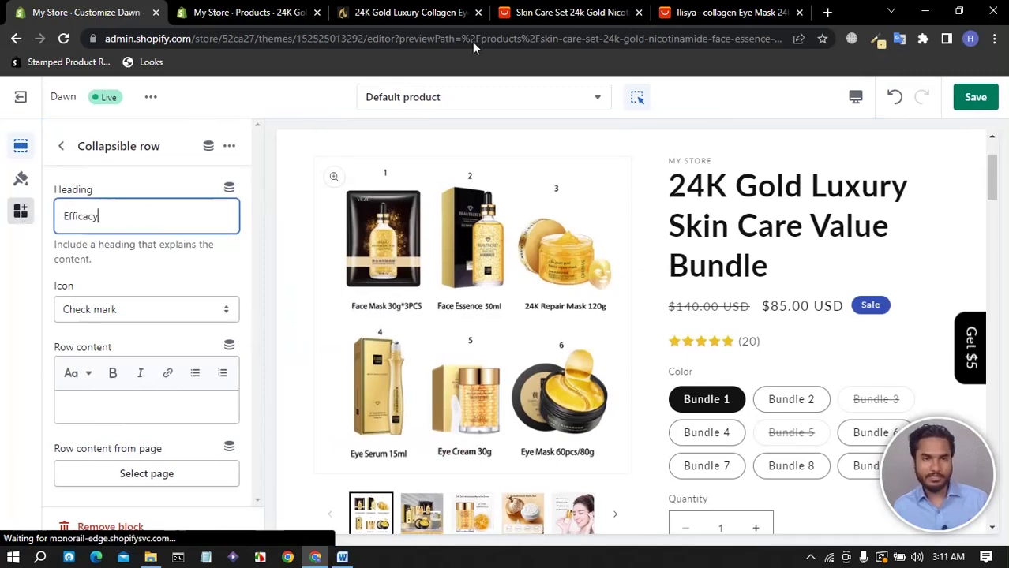
Copy the efficacy text starting "Contains rich hyaluronic acid" from the AliExpress listing and paste it as the Efficacy row's content in the theme editor.
left_click(534, 18)
double_click(268, 390)
left_click_drag(276, 388, 598, 411)
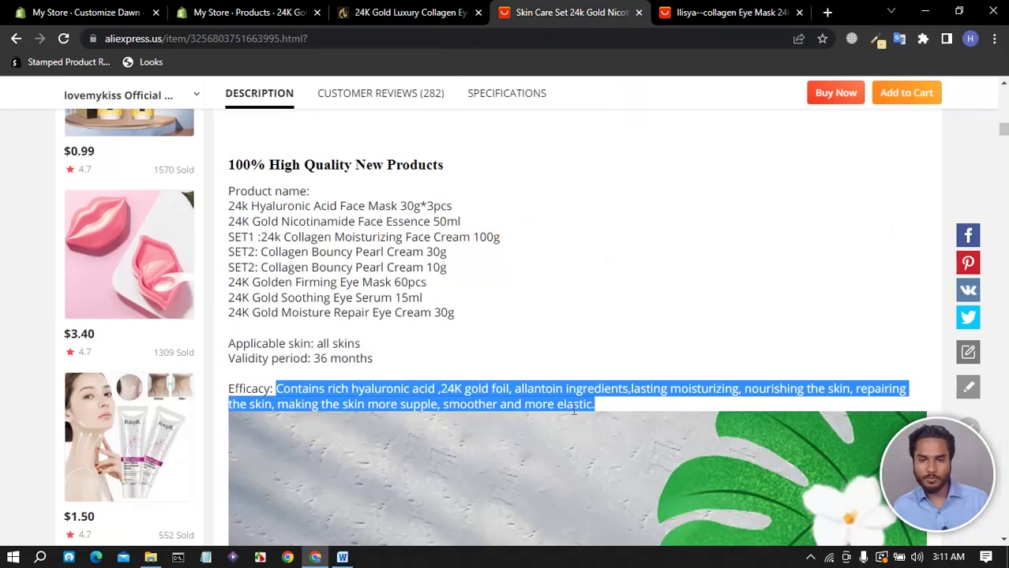
right_click(566, 409)
left_click(604, 280)
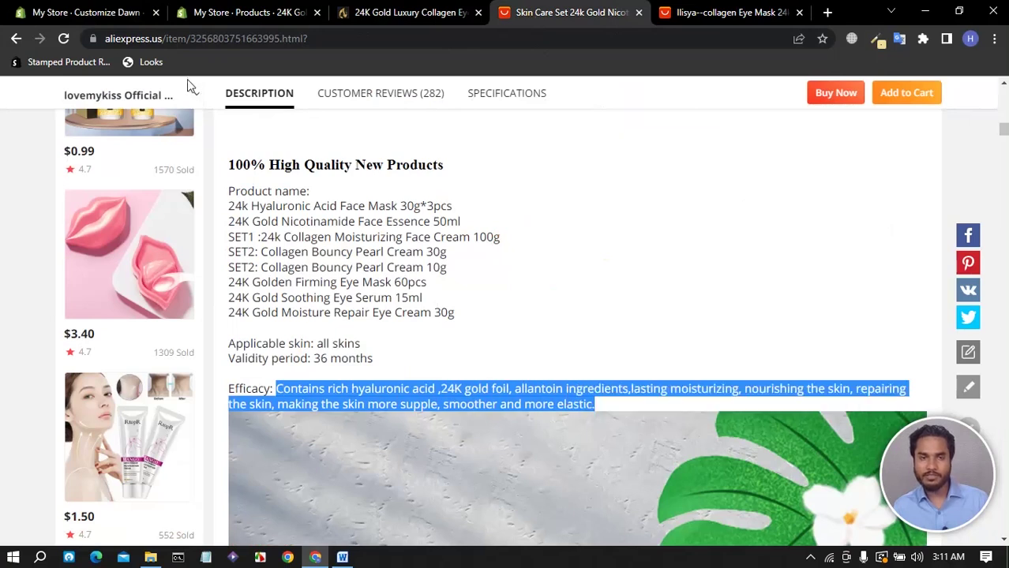
left_click(87, 13)
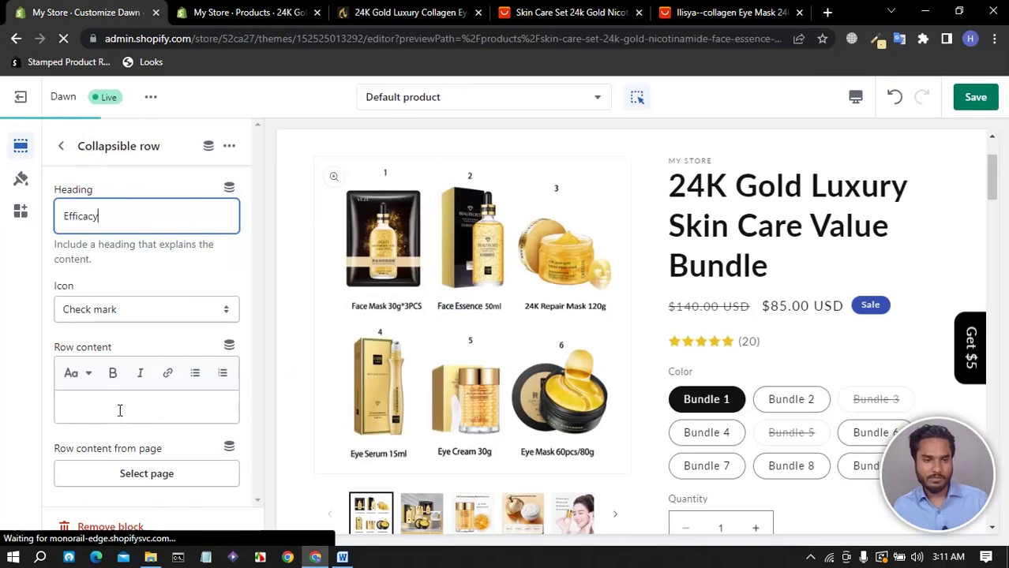
key("ctrl+v")
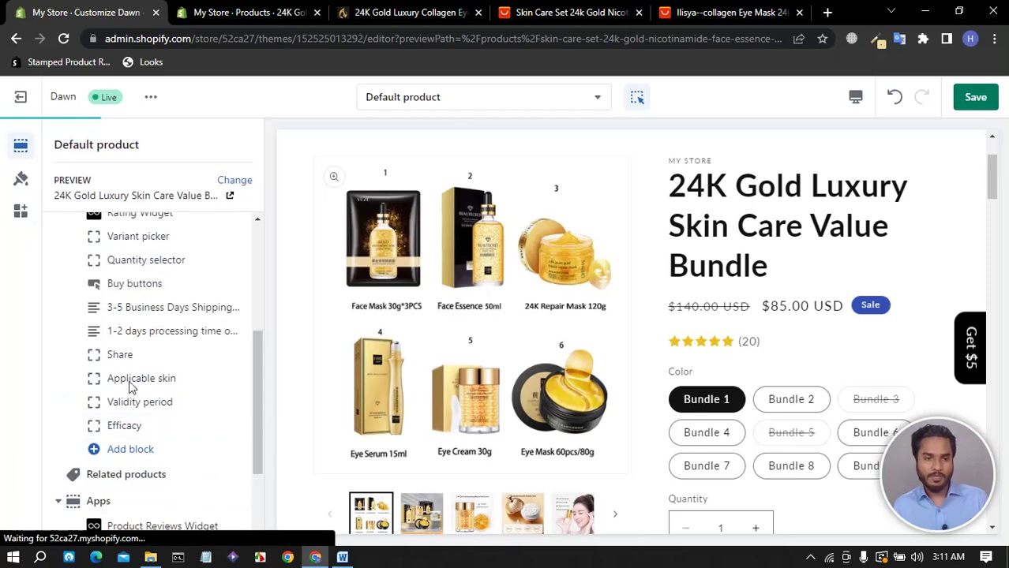
Move the Share block below the Efficacy row and save the Default product template.
left_click_drag(232, 354, 73, 424)
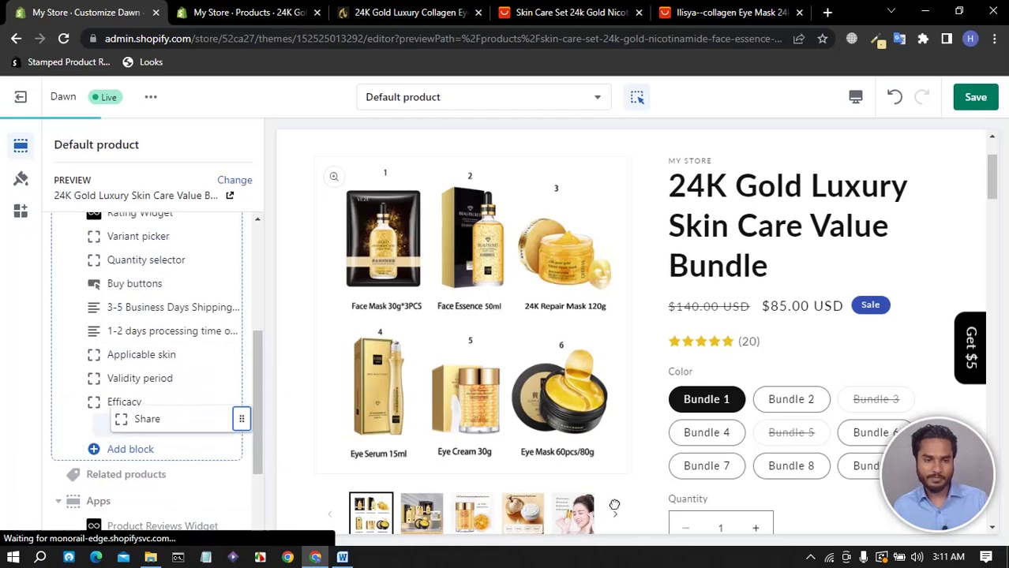
left_click(977, 100)
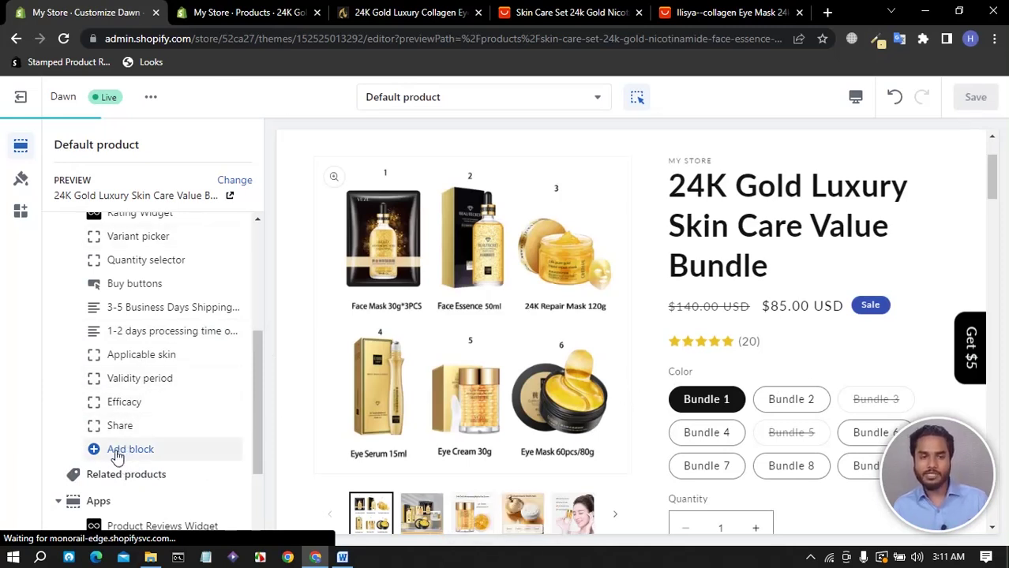
left_click(118, 451)
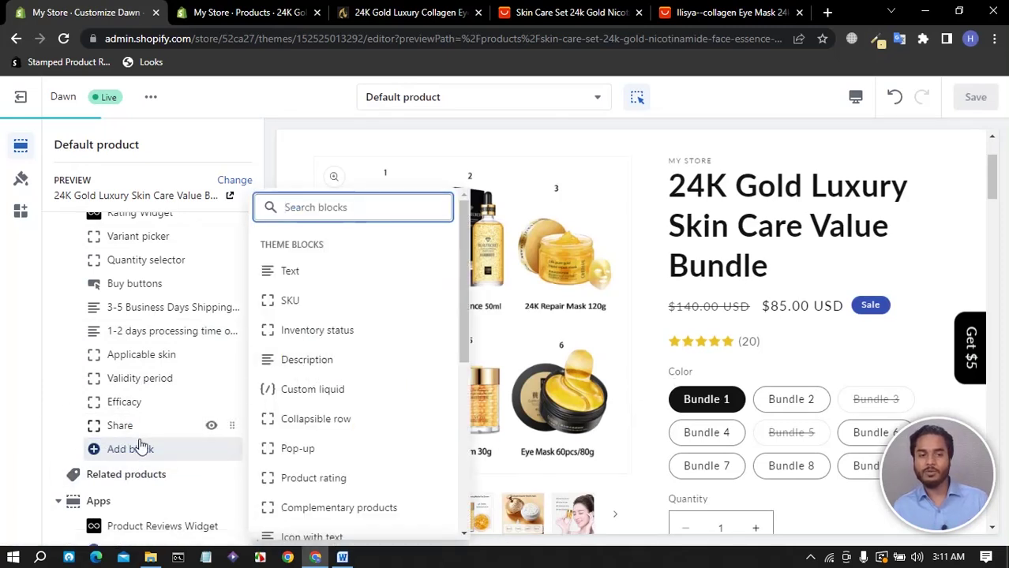
left_click(705, 192)
Go to the storefront's home page and open the 24K Gold Luxury Collagen Eye Mask (60 pc) product in a new tab.
left_click(396, 19)
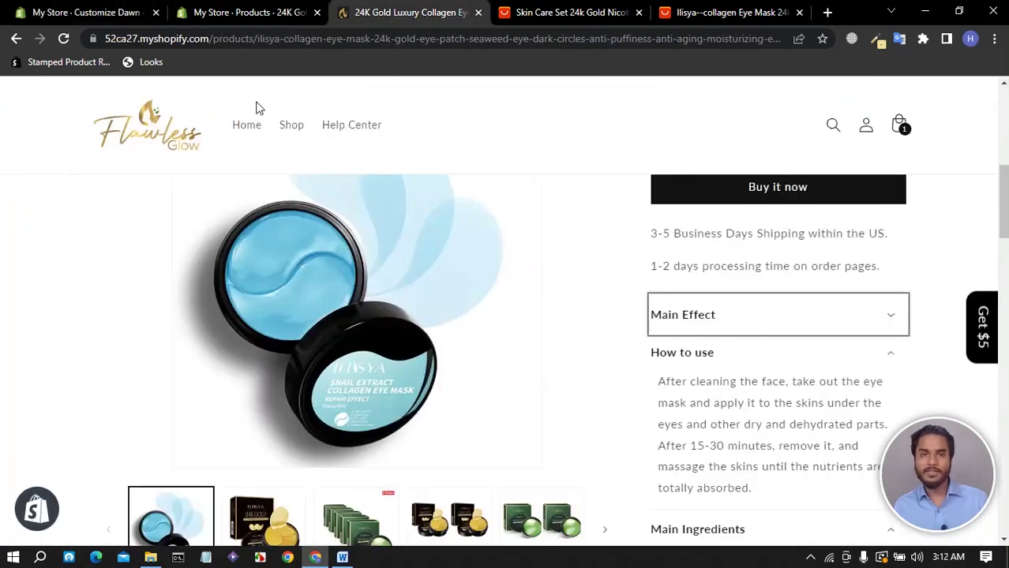
left_click(245, 128)
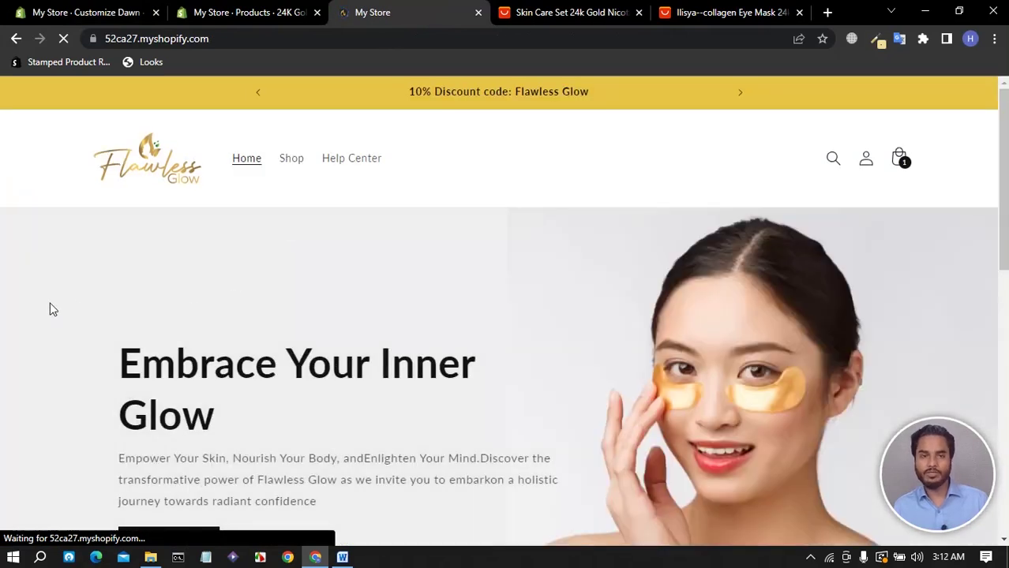
scroll(52, 310, "down", 5)
scroll(48, 292, "down", 5)
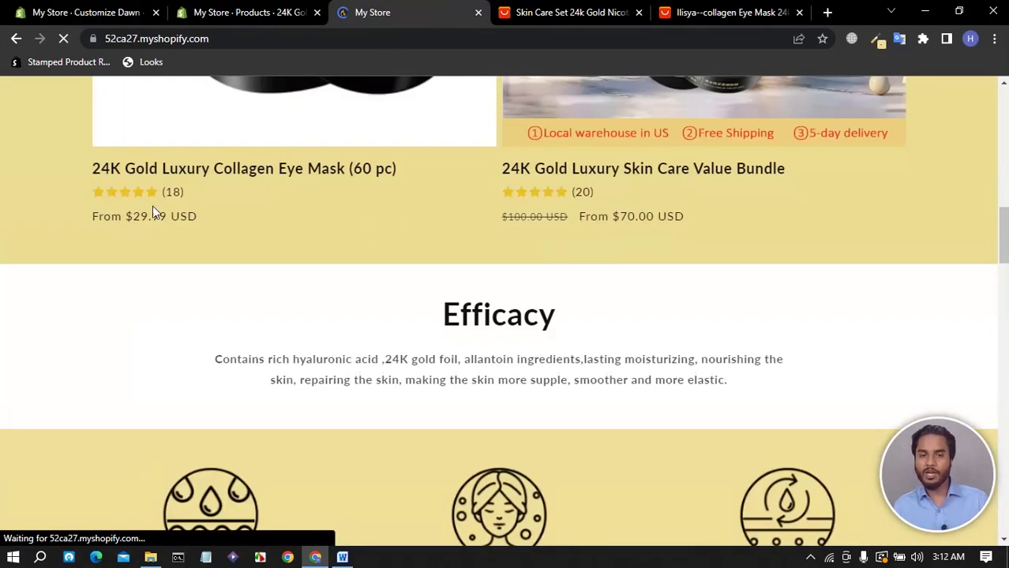
right_click(239, 175)
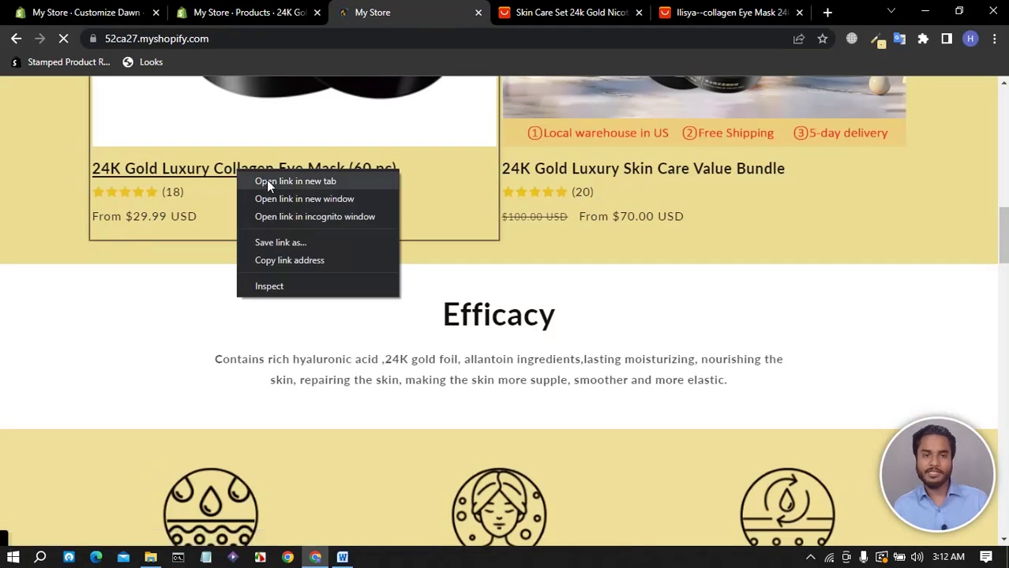
left_click(266, 180)
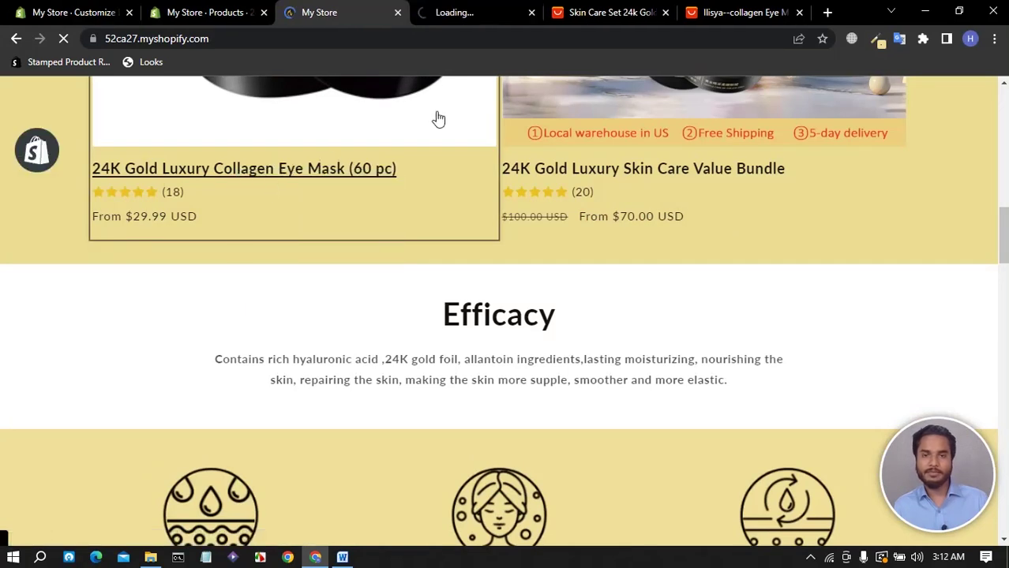
Close the AliExpress tabs and open the 24K Gold Luxury Skin Care Value Bundle product in a new tab.
left_click(666, 12)
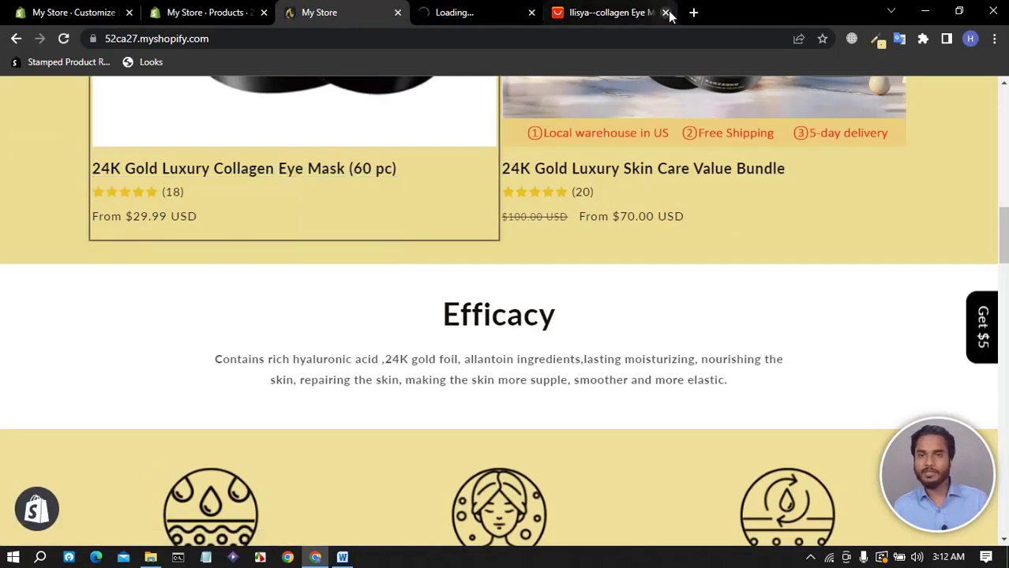
right_click(578, 169)
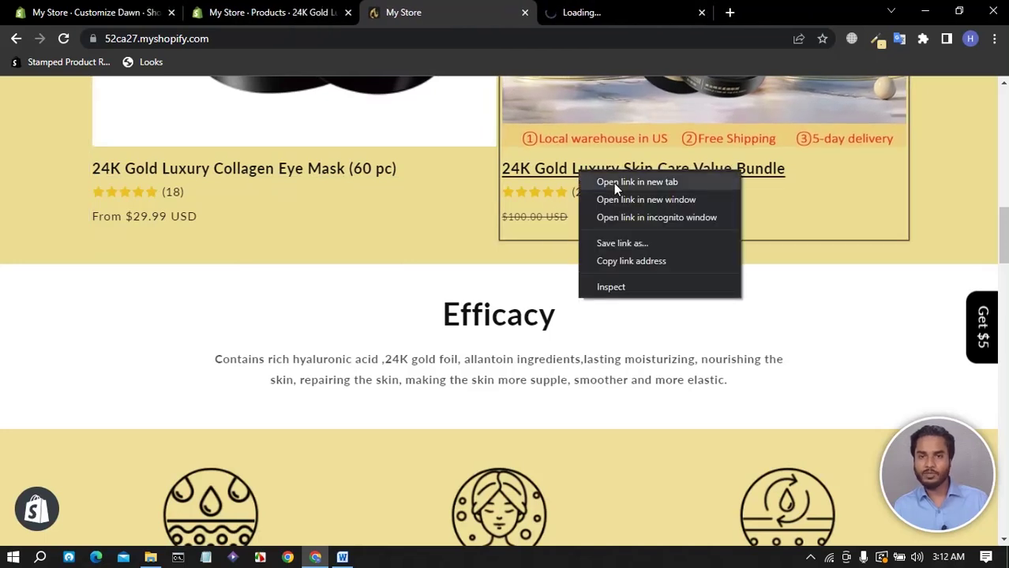
left_click(613, 183)
On the Collagen Eye Mask page, expand the Main Effect, How to use and Main Ingredients rows to review their content.
left_click(550, 15)
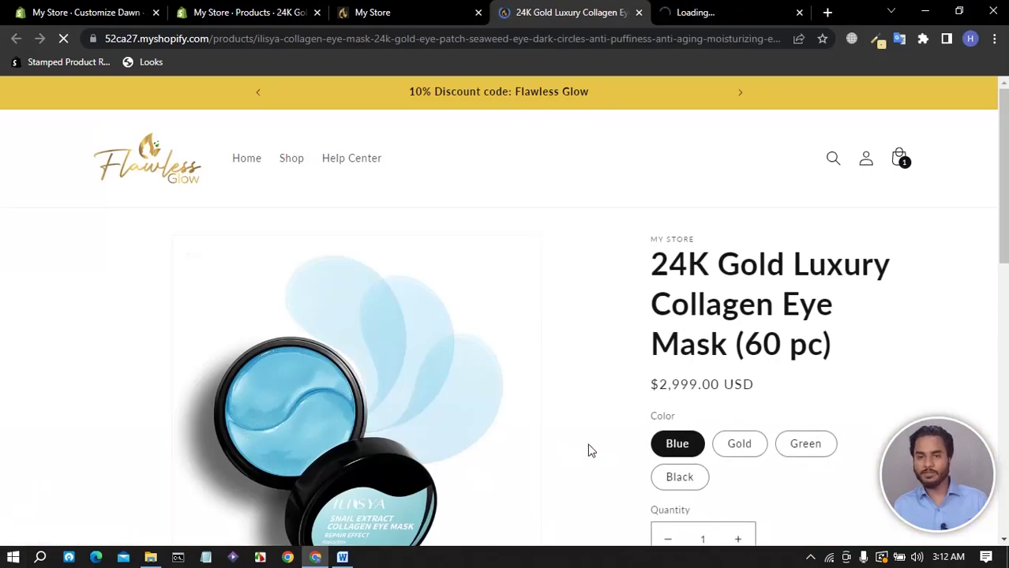
scroll(637, 368, "down", 3)
scroll(639, 370, "down", 3)
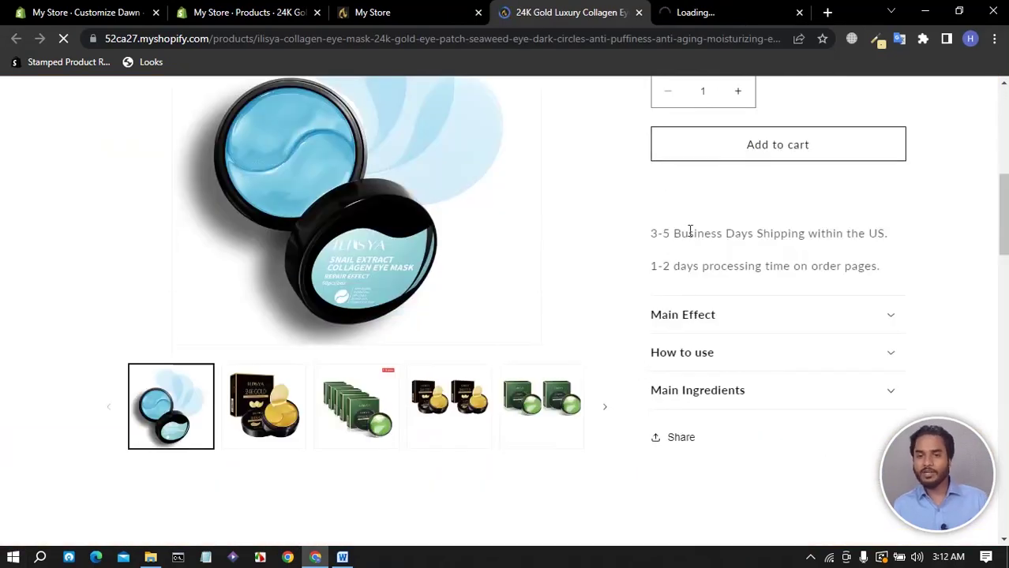
left_click(736, 325)
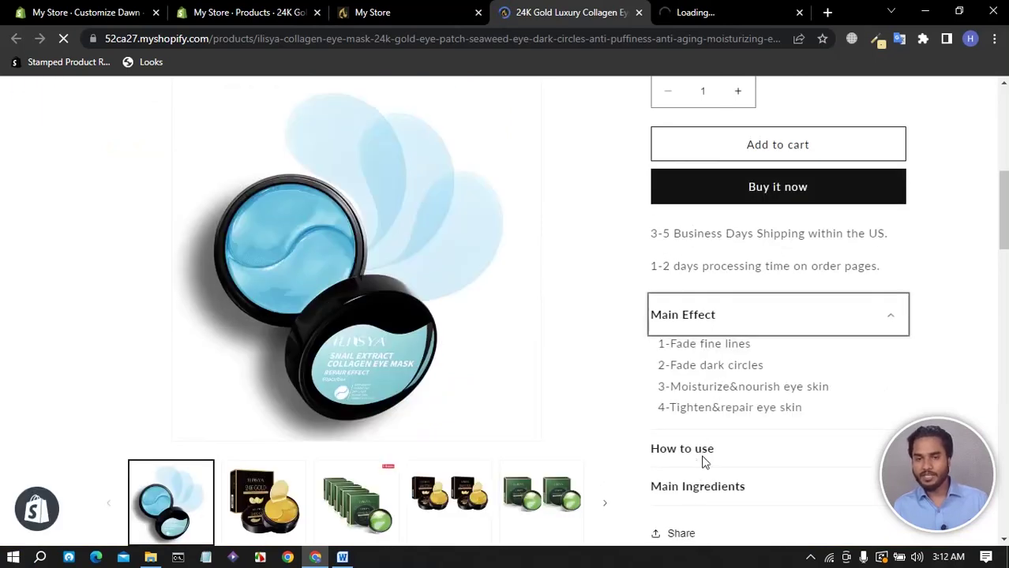
left_click(705, 462)
scroll(714, 462, "down", 3)
left_click(718, 378)
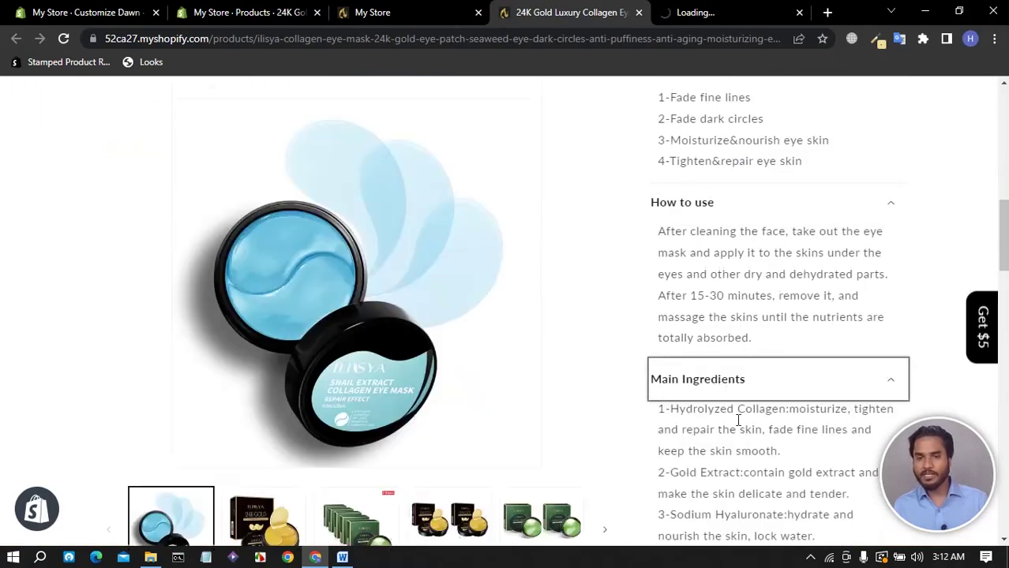
On the 24K Gold Luxury Skin Care Value Bundle page, expand the Applicable skin, Validity period and Efficacy rows to check their content.
left_click(715, 16)
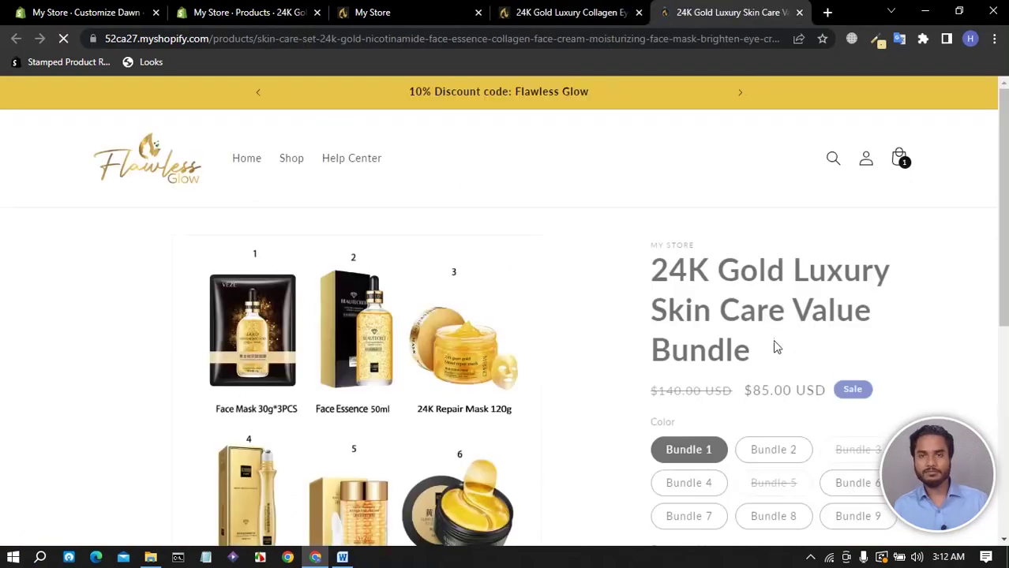
scroll(773, 340, "down", 6)
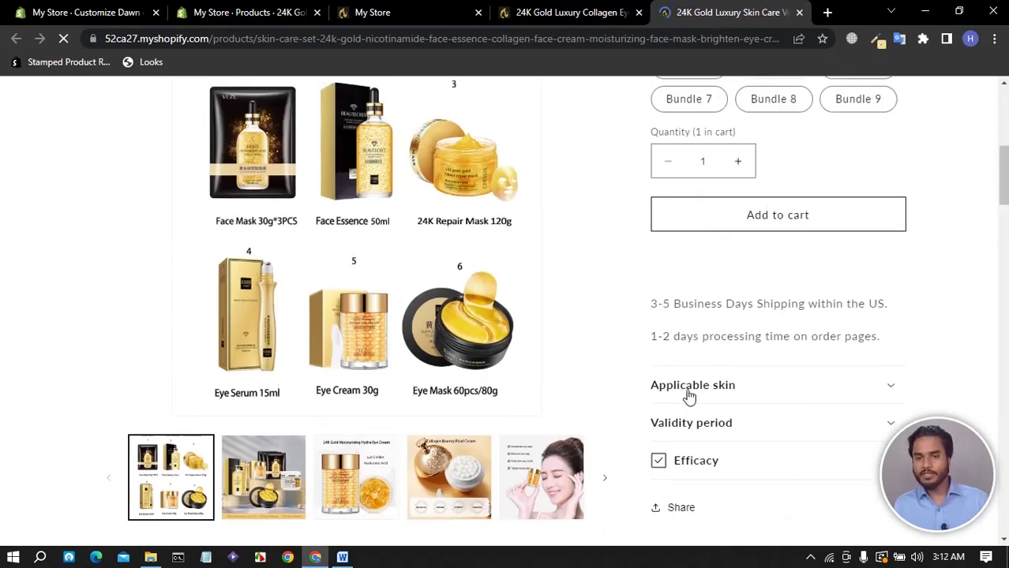
left_click(735, 388)
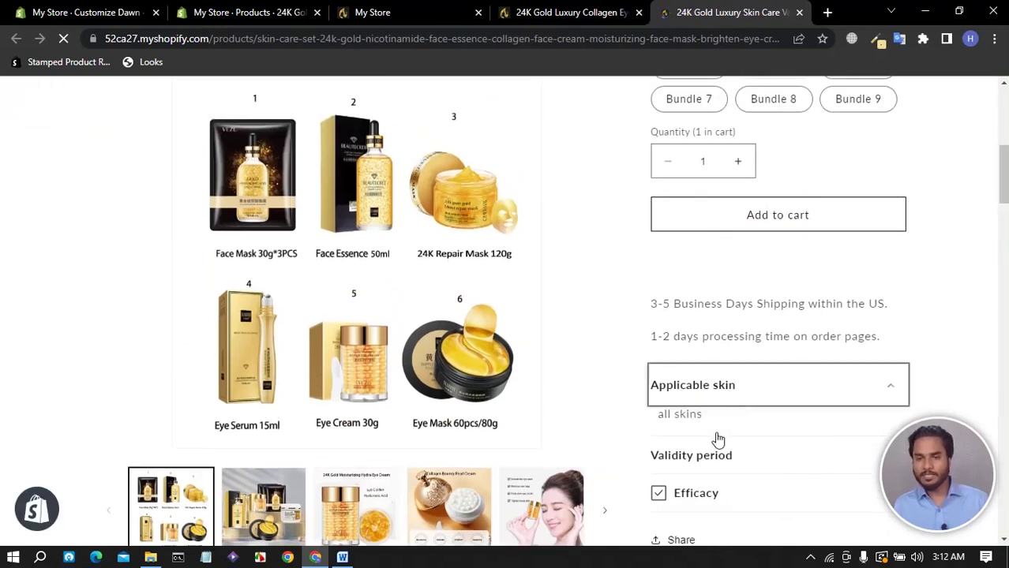
left_click(725, 458)
scroll(706, 394, "down", 3)
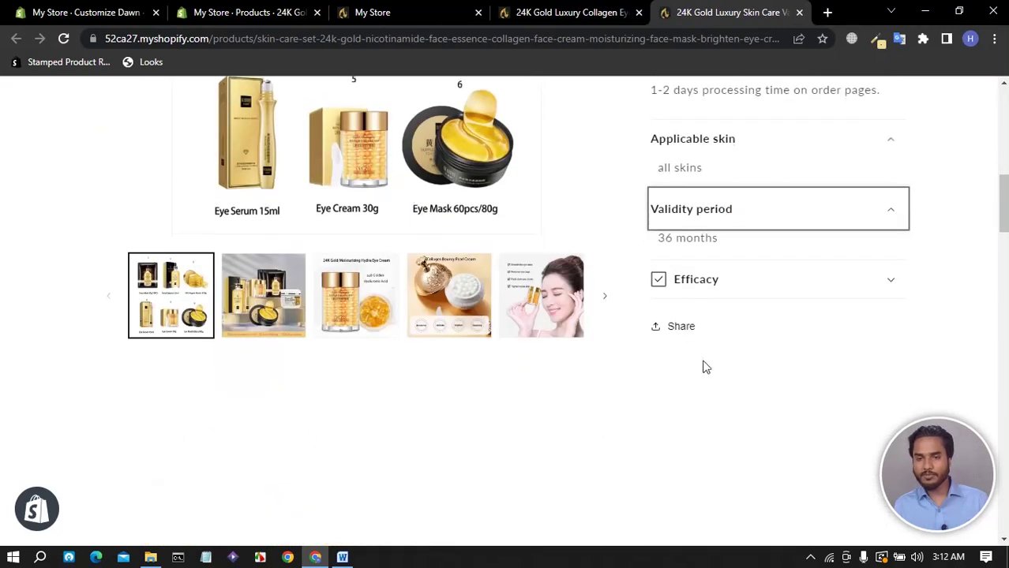
left_click(705, 283)
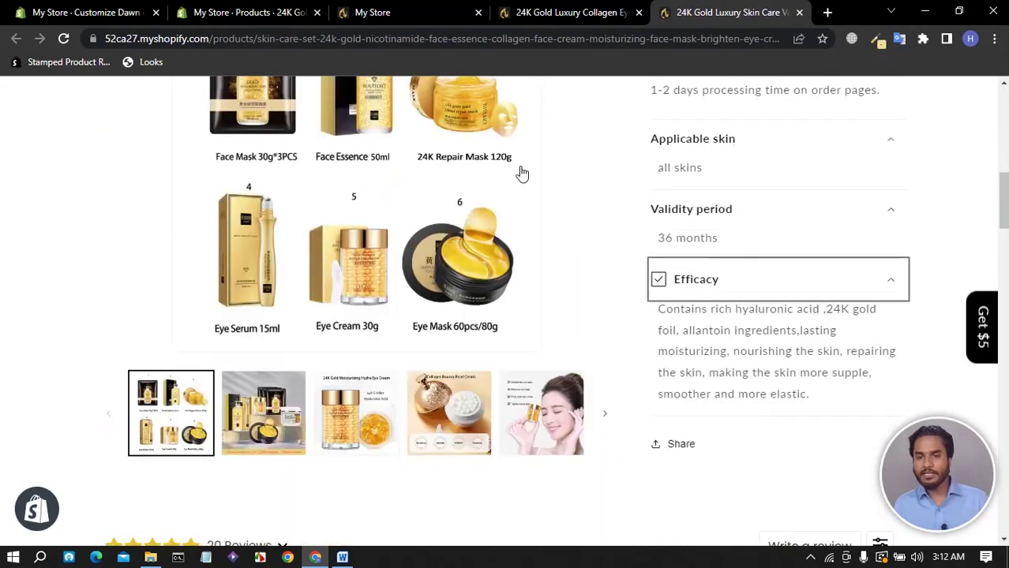
Open the Efficacy row's settings in the Default product template and look through the available row icons without changing the selection.
left_click(272, 13)
left_click(79, 11)
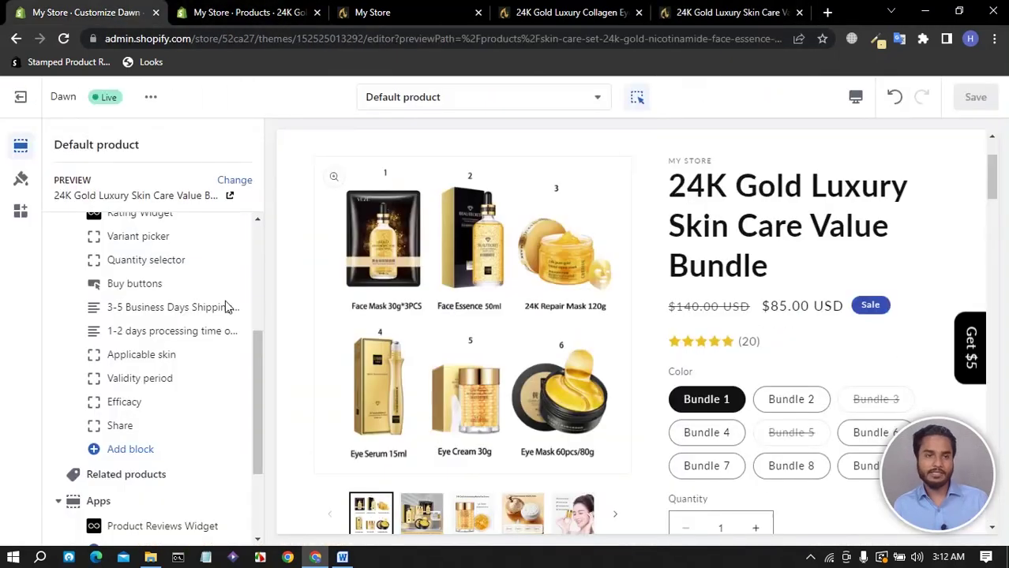
left_click(124, 402)
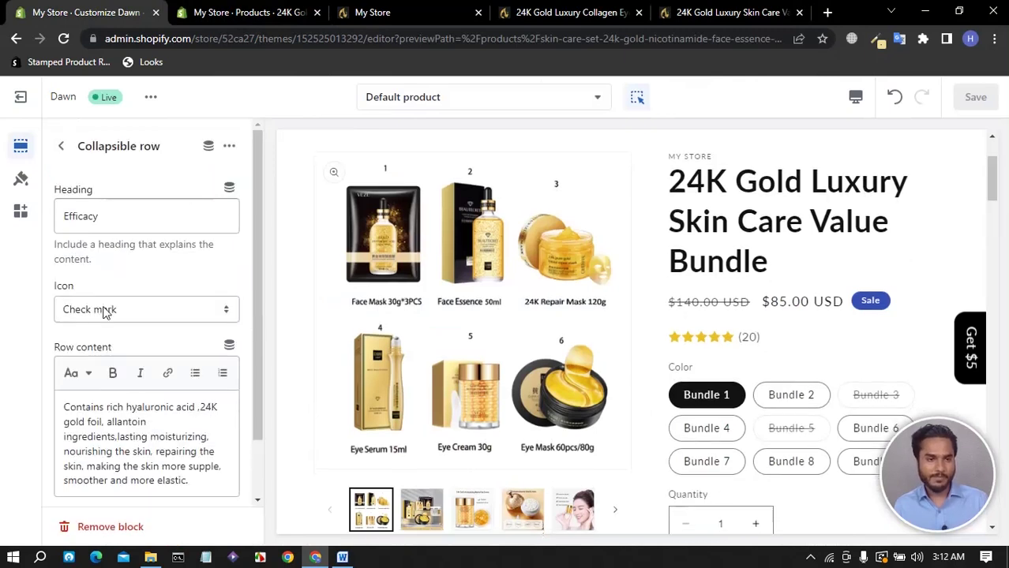
left_click(104, 310)
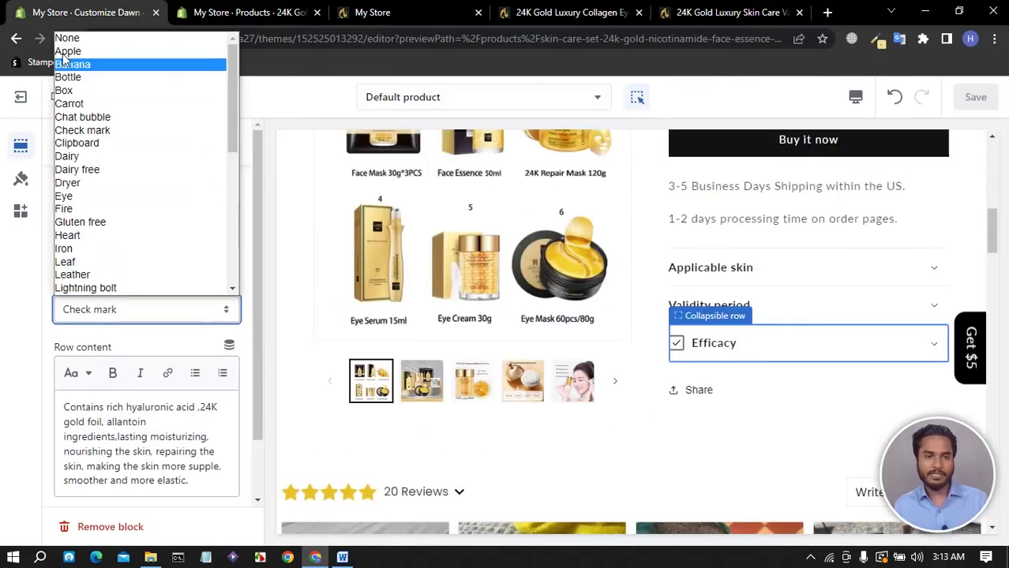
left_click(623, 273)
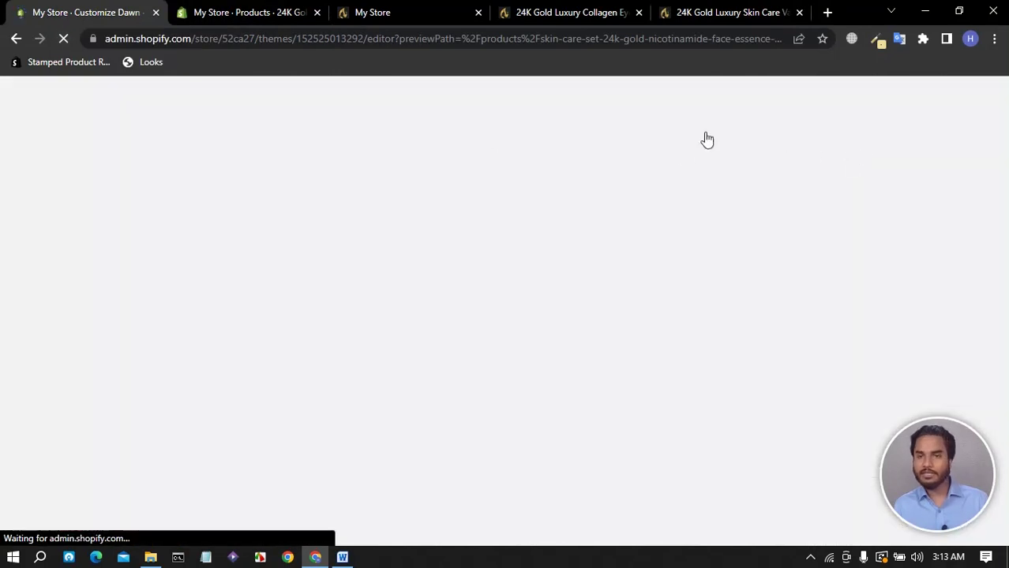
Return to the Skin Care Value Bundle page, collapse the Efficacy row and review the product rows and customer reviews.
key("ctrl+shift+Tab")
scroll(571, 268, "up", 10)
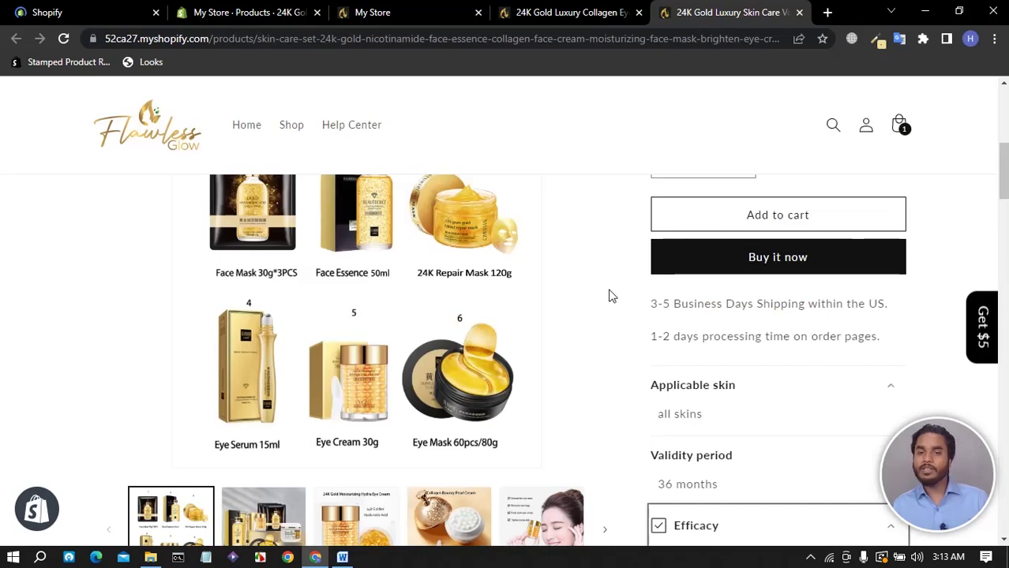
scroll(738, 353, "down", 3)
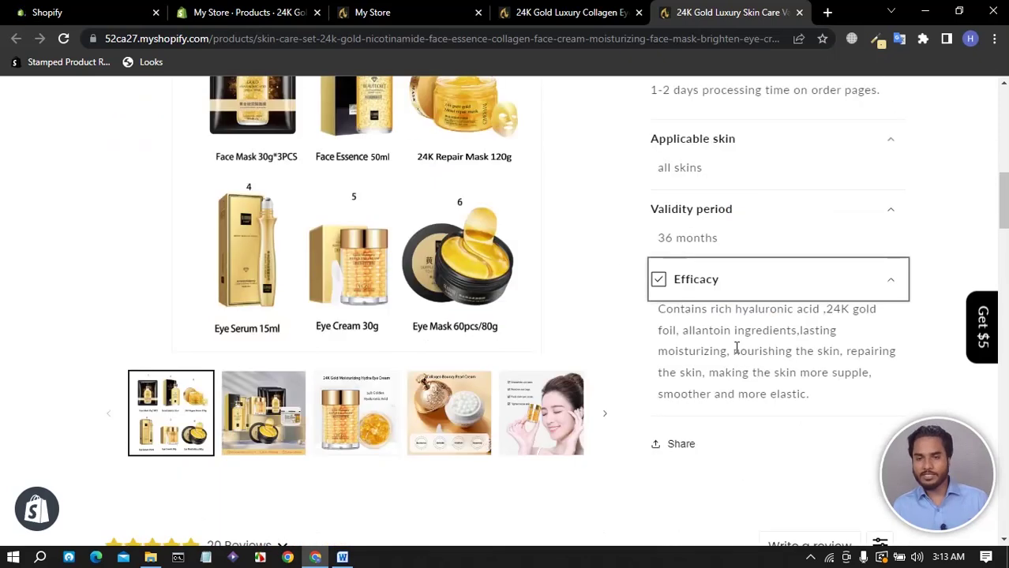
left_click(891, 284)
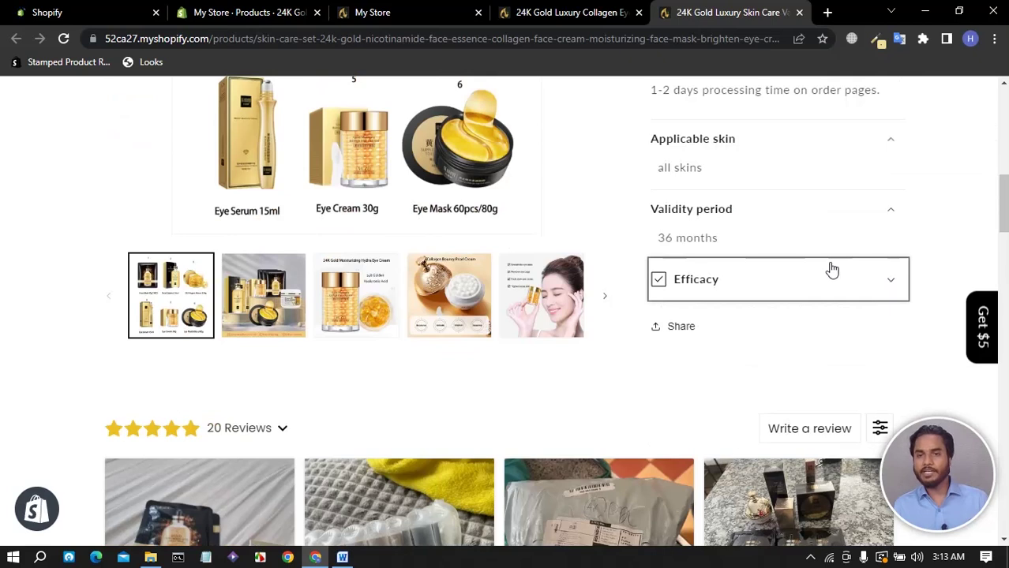
scroll(790, 272, "up", 3)
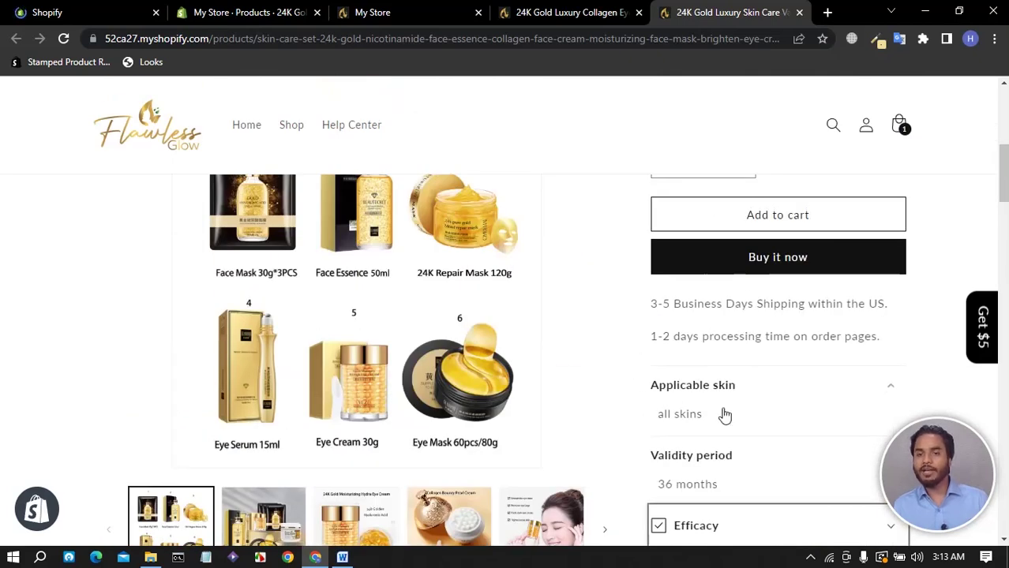
scroll(716, 368, "down", 3)
scroll(187, 404, "down", 5)
scroll(193, 338, "up", 5)
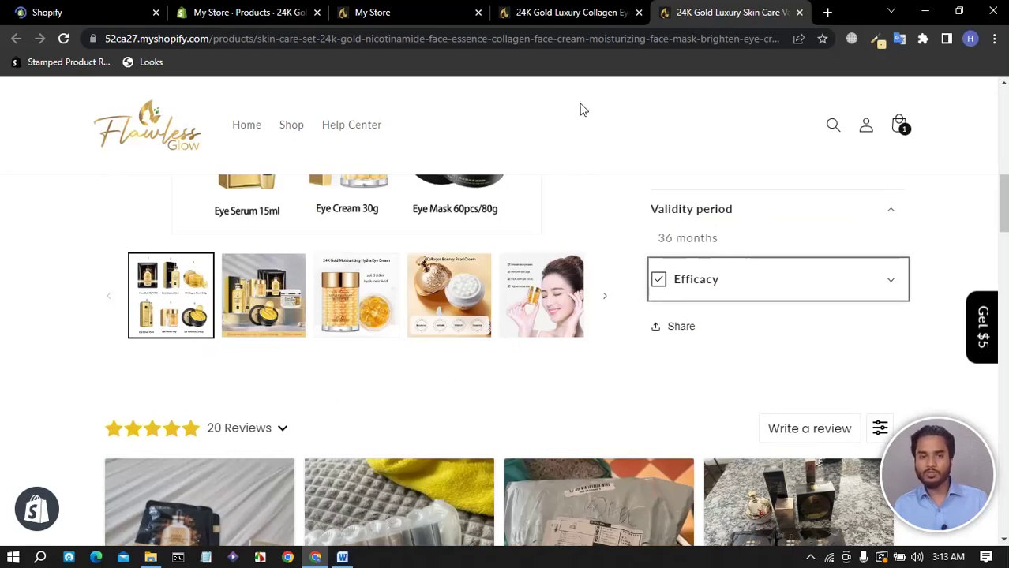
Compare the reviews section of the Collagen Eye Mask page with the layout of the Skin Care Value Bundle page.
left_click(558, 14)
scroll(544, 327, "down", 5)
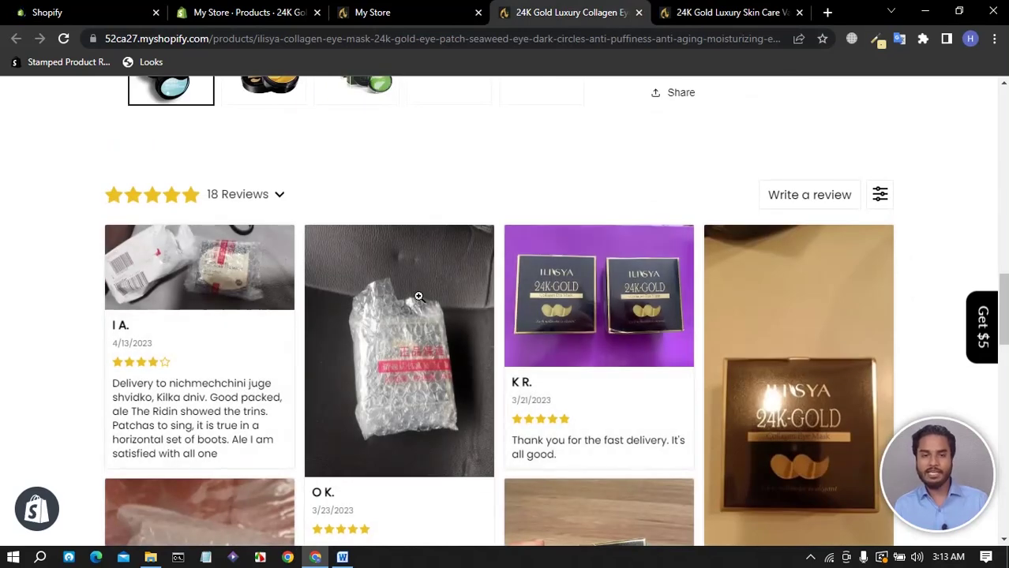
left_click(709, 14)
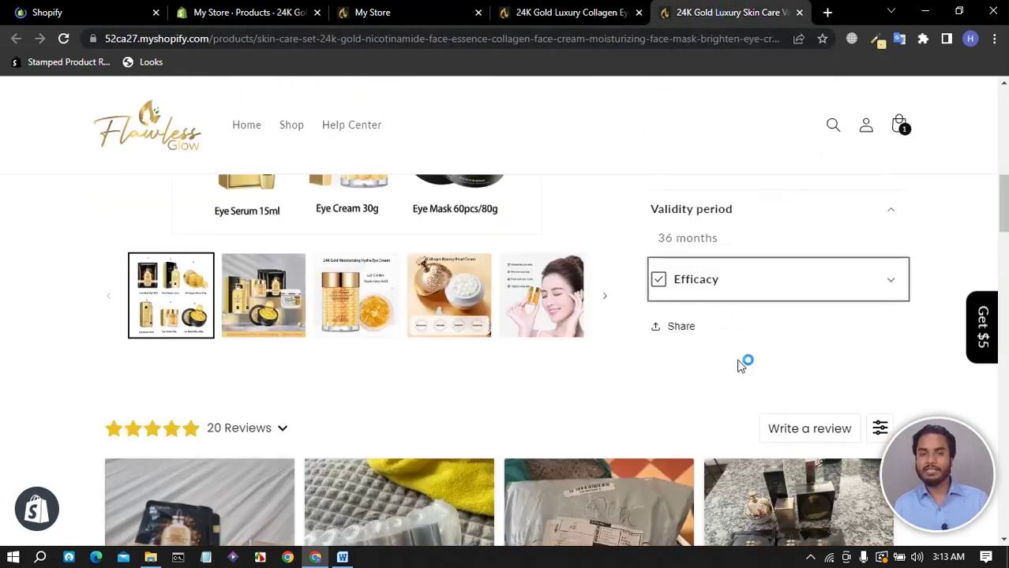
scroll(119, 344, "up", 6)
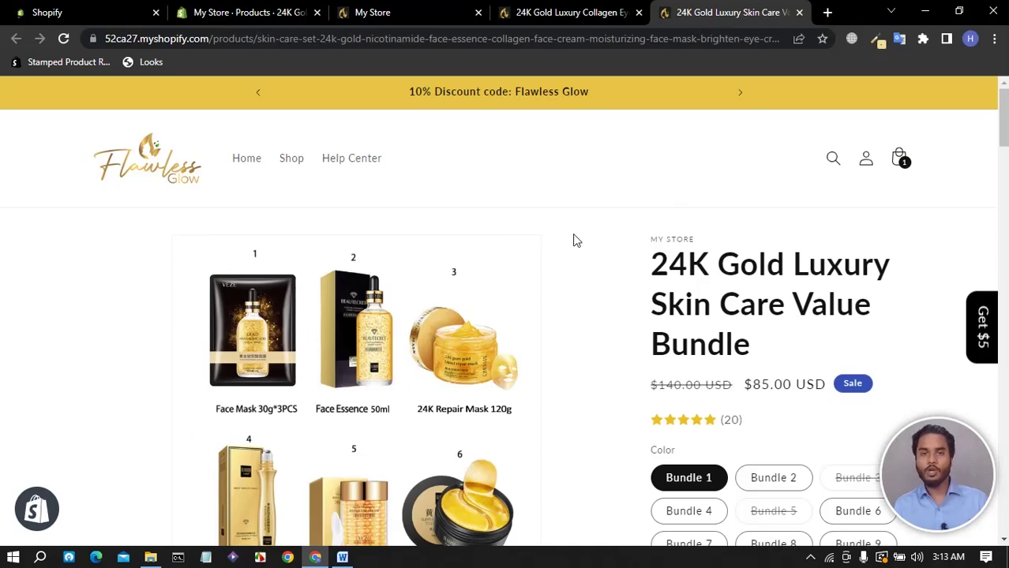
scroll(685, 300, "down", 6)
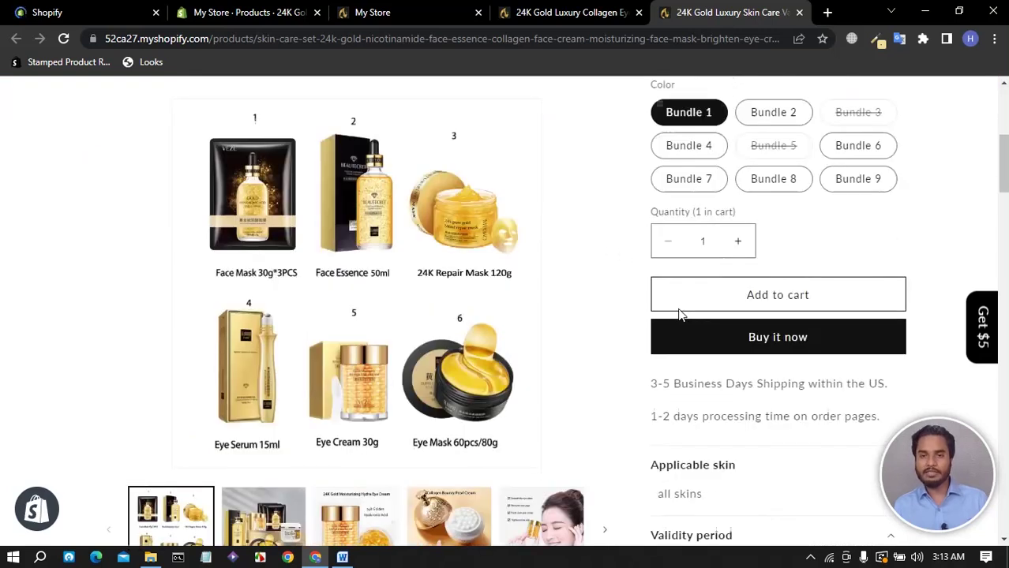
scroll(670, 338, "down", 3)
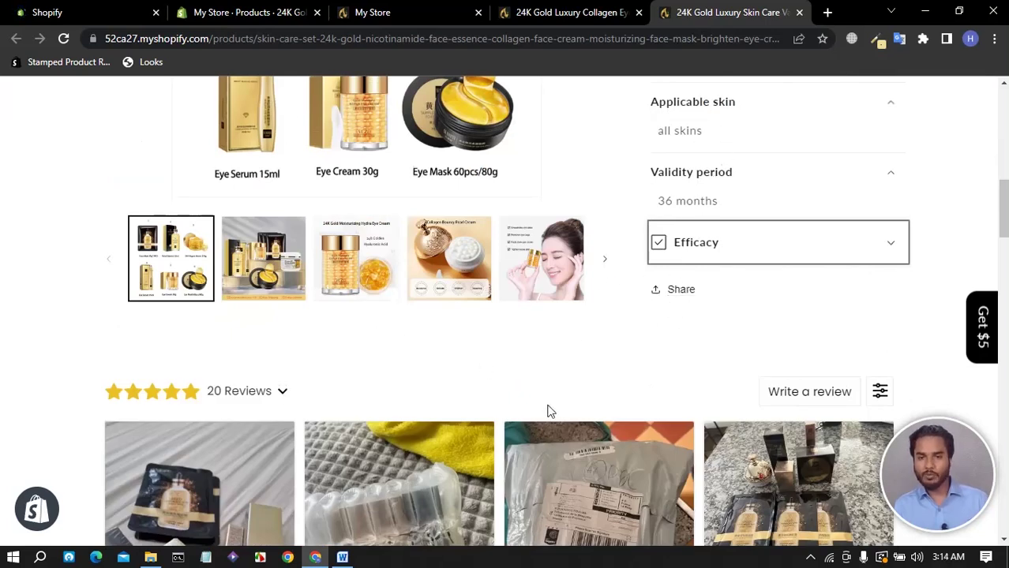
Open the AliExpress listing for the Ilisya 24K gold collagen eye mask and go to its description section.
left_click(72, 14)
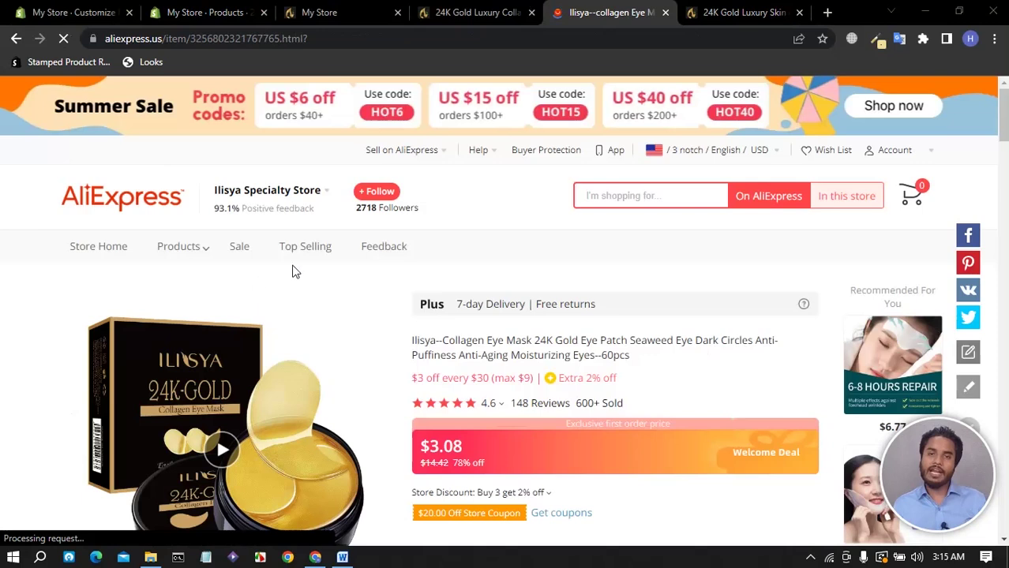
scroll(593, 347, "down", 5)
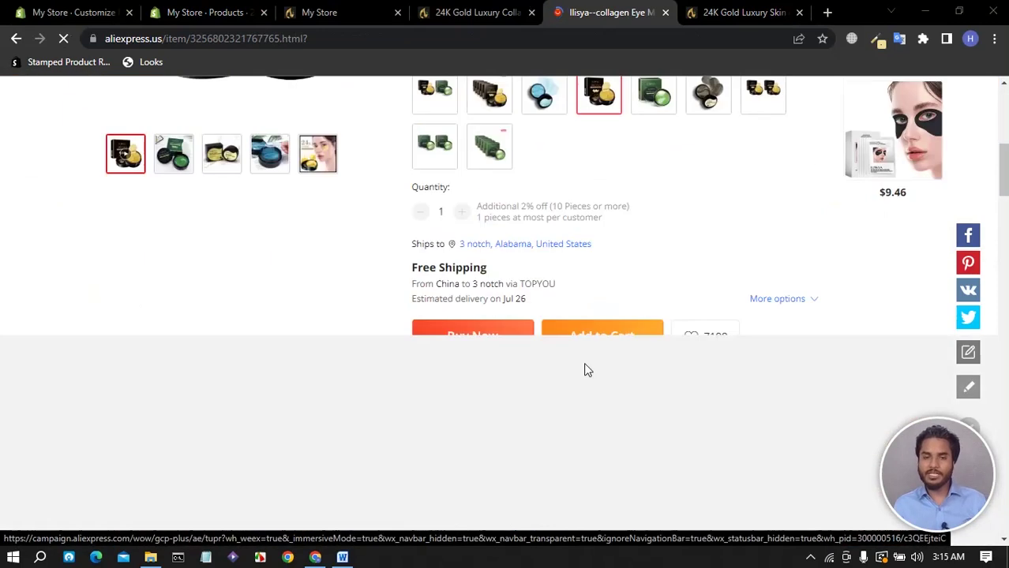
scroll(480, 375, "down", 10)
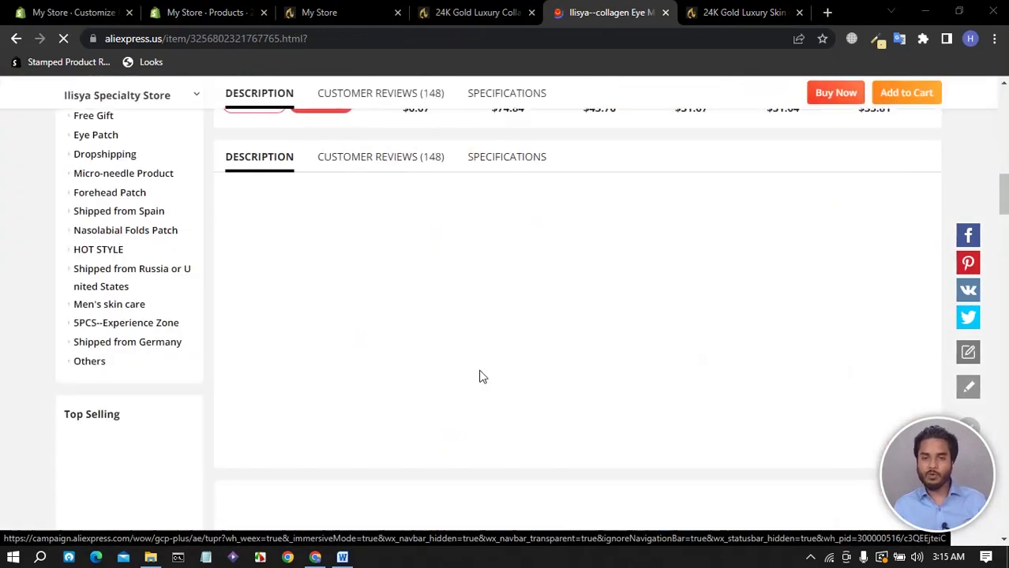
Review the SPECIFICATIONS text in the description of the 24K Gold Luxury Collagen Eye Mask (60 pc) product in the store admin.
left_click(195, 12)
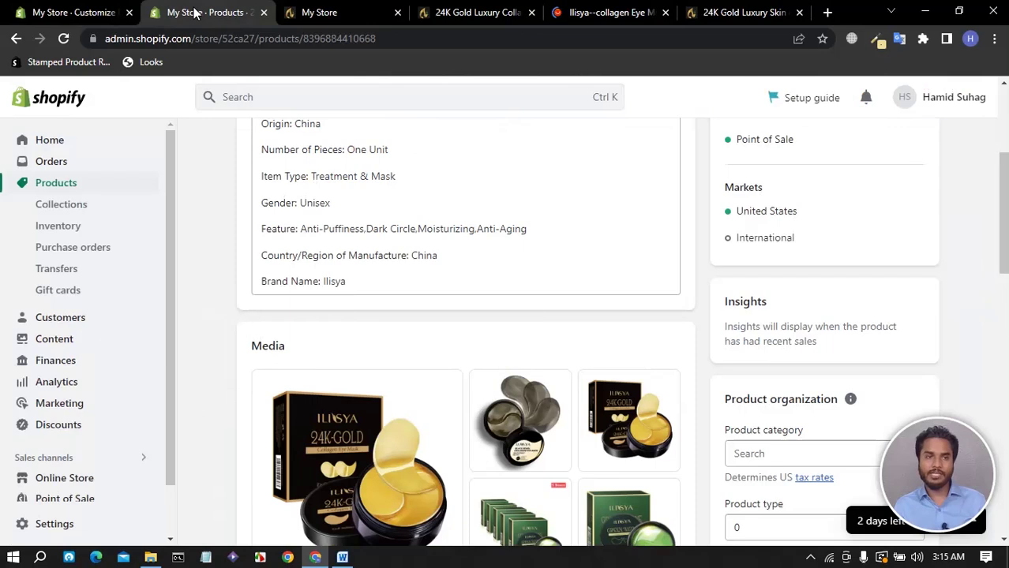
scroll(365, 227, "up", 3)
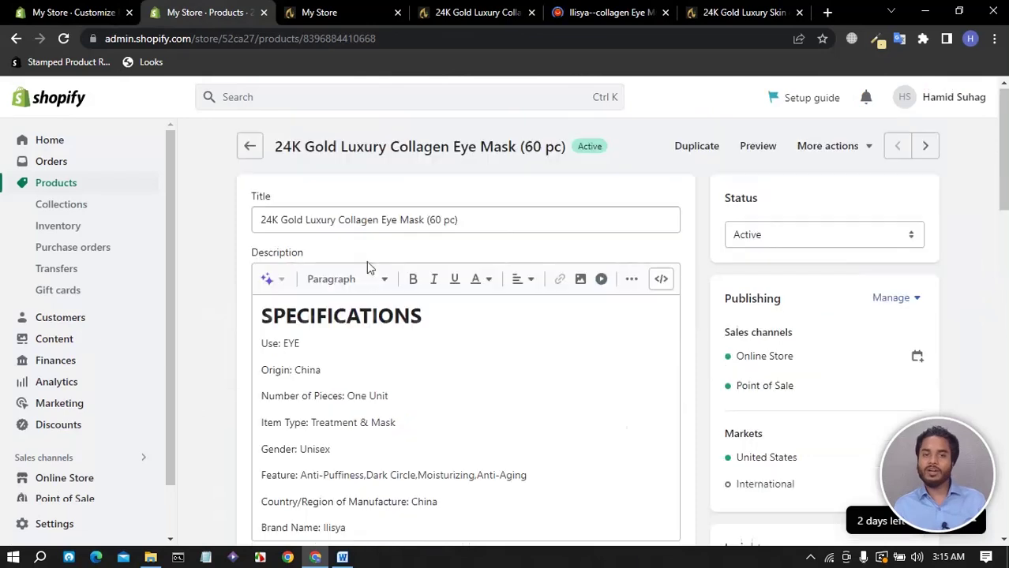
left_click(360, 361)
scroll(360, 361, "down", 3)
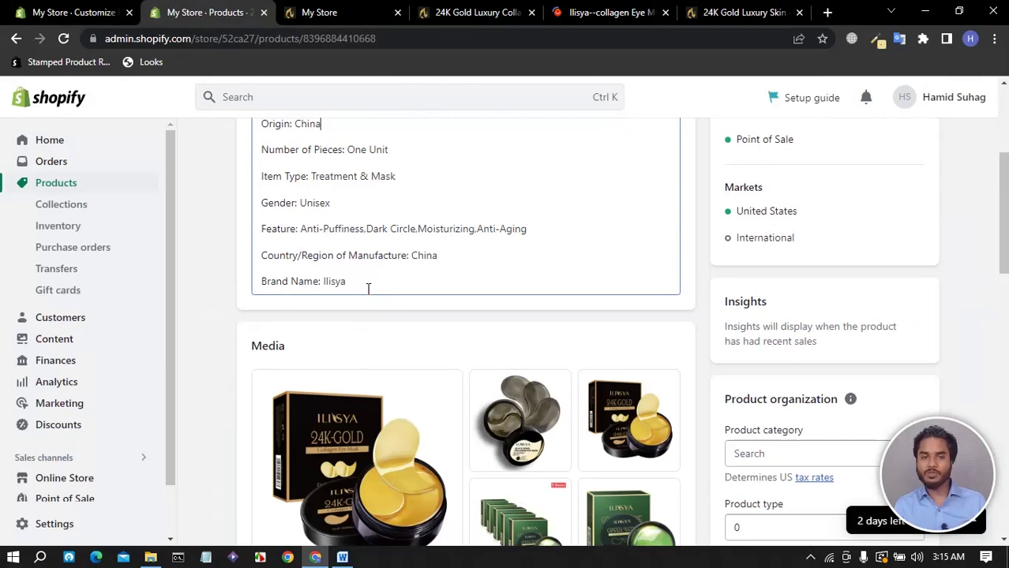
scroll(390, 280, "up", 3)
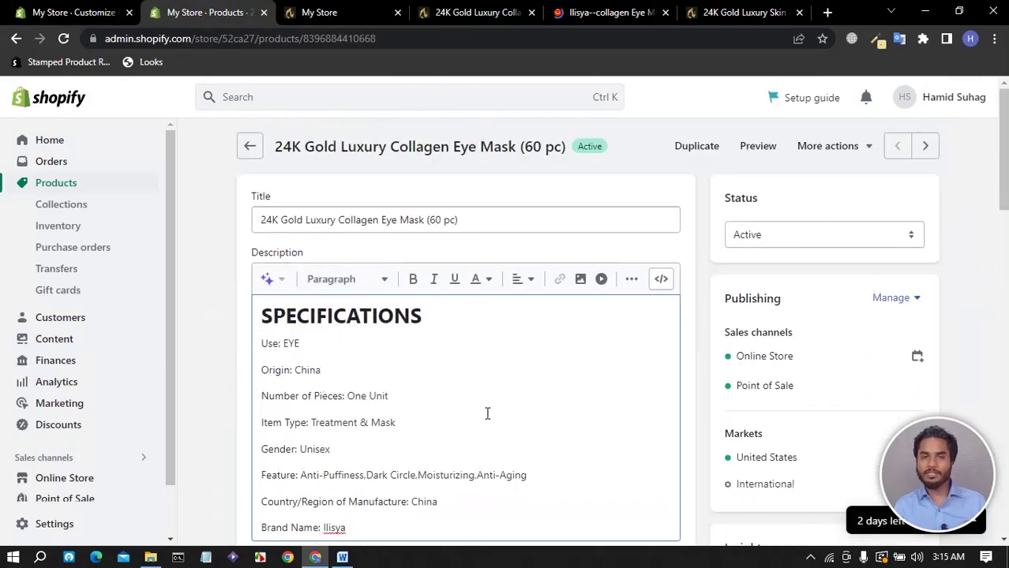
Copy the AliExpress listing's description text, from the light fragrance note through the end of the Main Ingredients list.
left_click(586, 19)
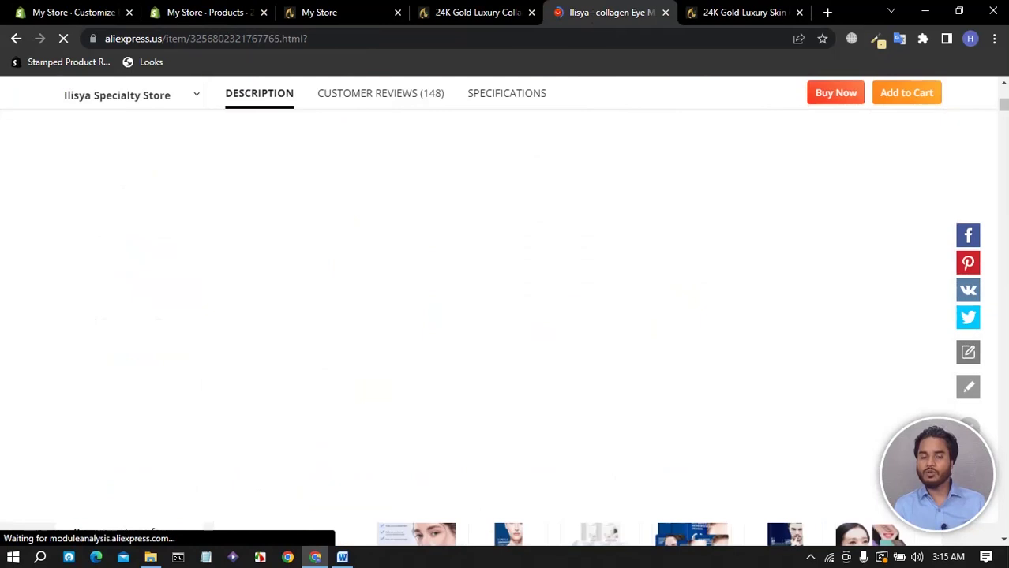
scroll(559, 293, "up", 5)
scroll(577, 308, "down", 15)
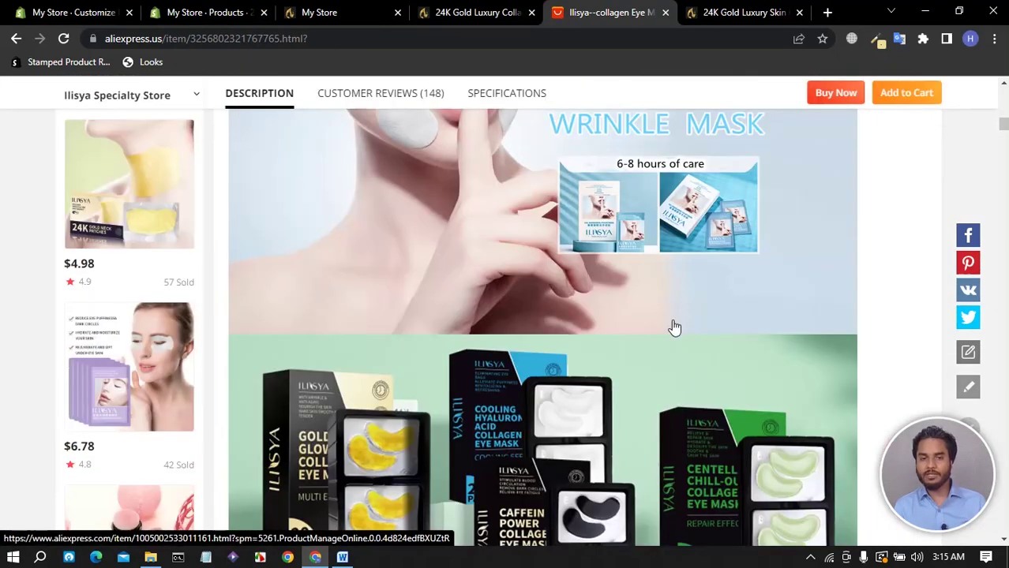
scroll(602, 338, "down", 3)
scroll(470, 341, "up", 3)
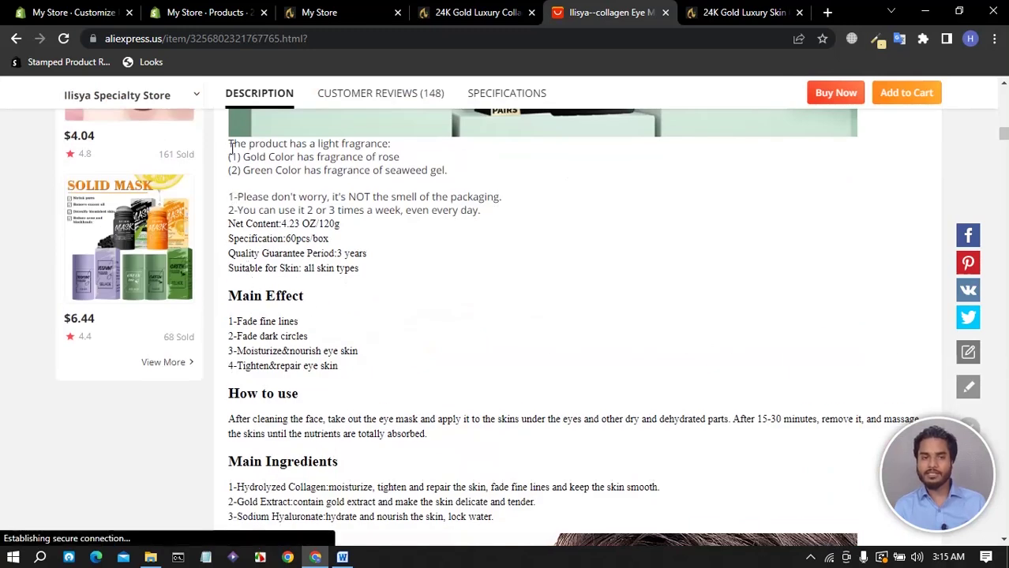
left_click_drag(226, 148, 361, 301)
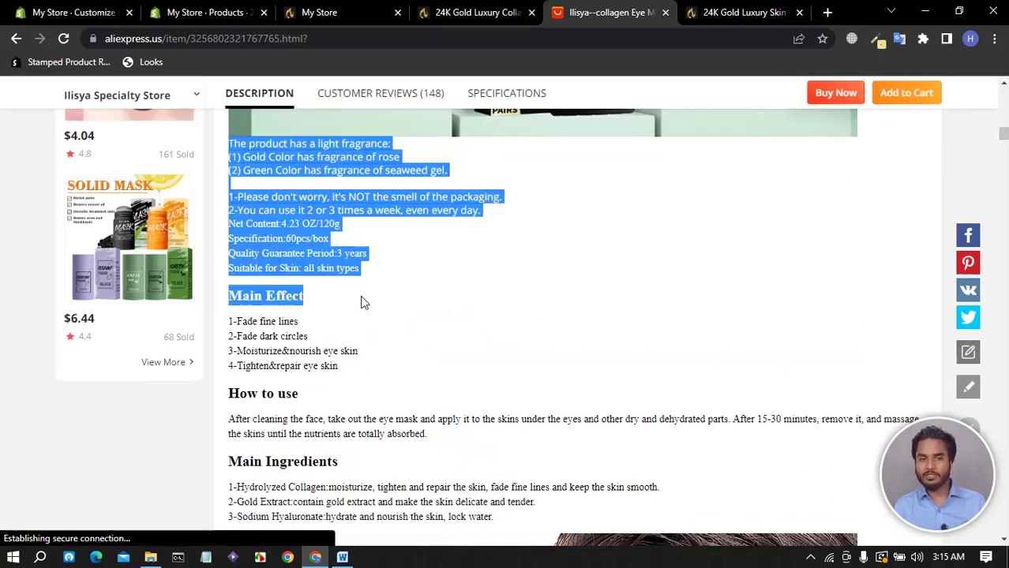
scroll(361, 310, "down", 3)
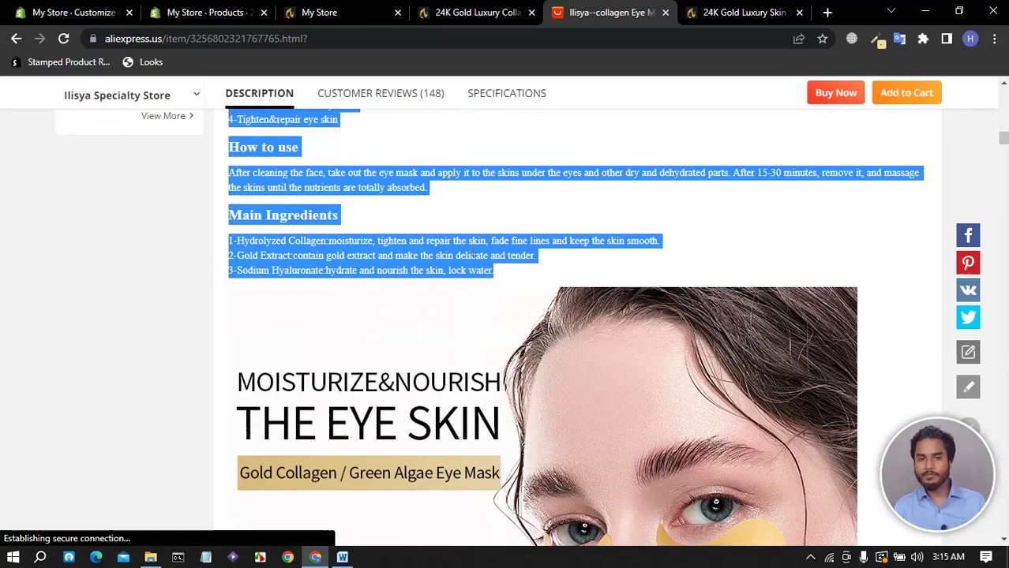
right_click(474, 253)
left_click(513, 256)
Open the 24K Gold Luxury Collagen Eye Mask (60 pc) product in the store admin and replace its entire description with the copied AliExpress text.
left_click(201, 19)
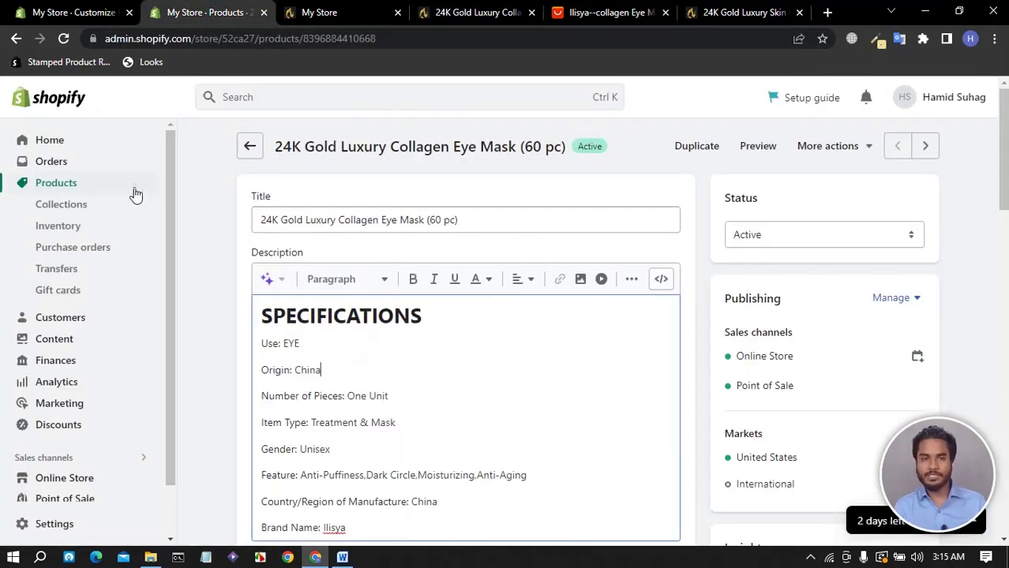
left_click(79, 185)
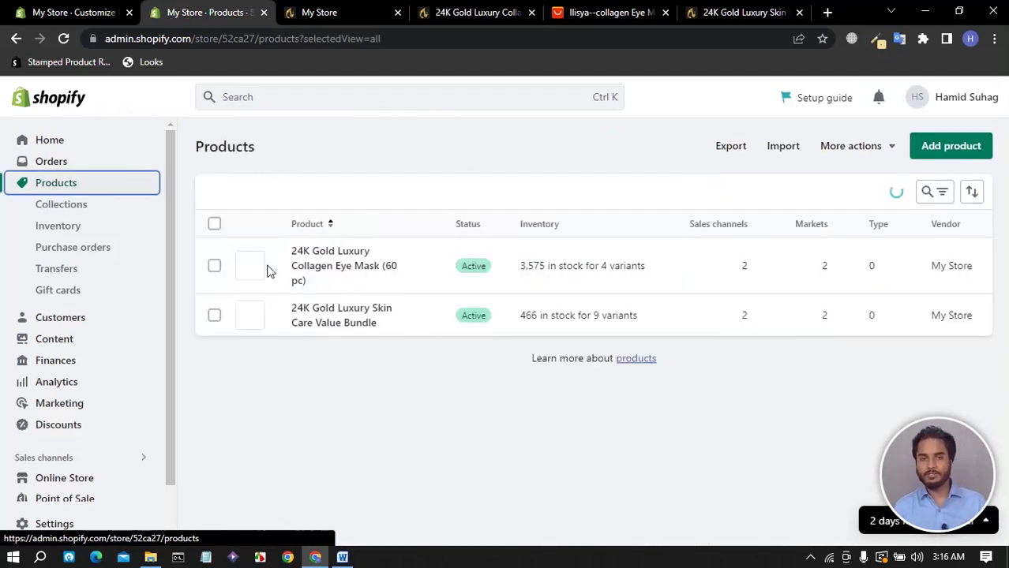
left_click(341, 269)
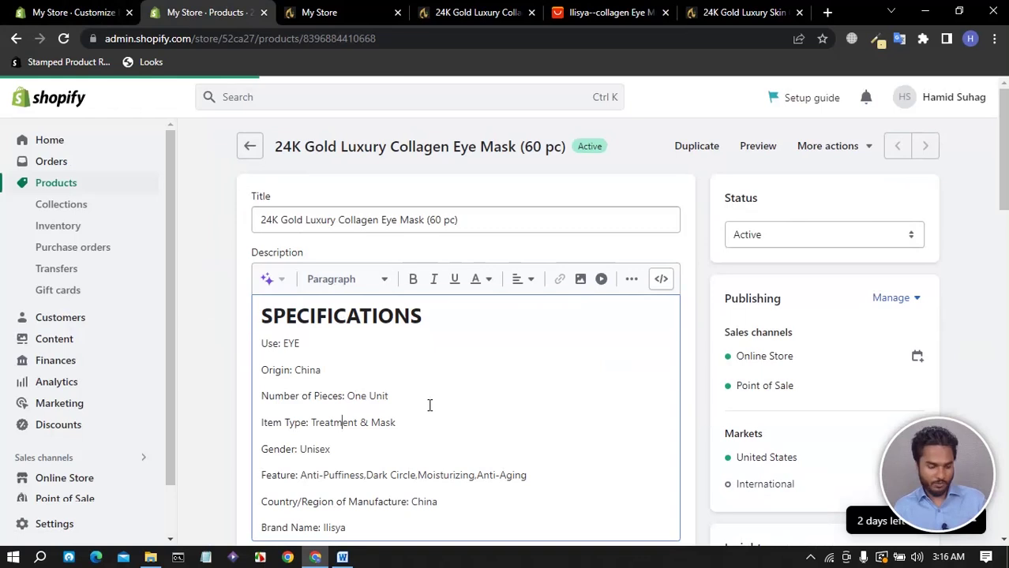
key("ctrl+a")
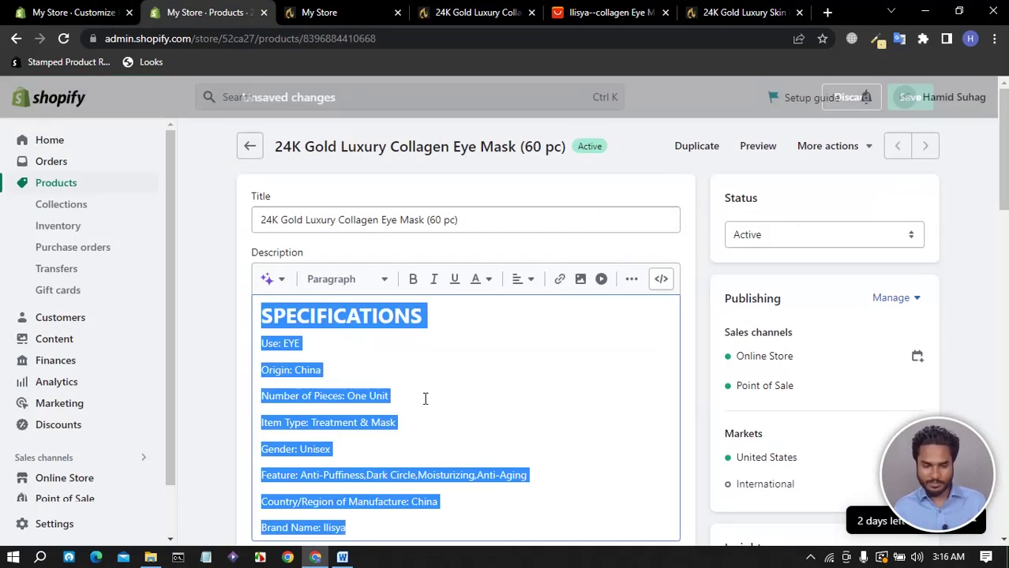
key("ctrl+v")
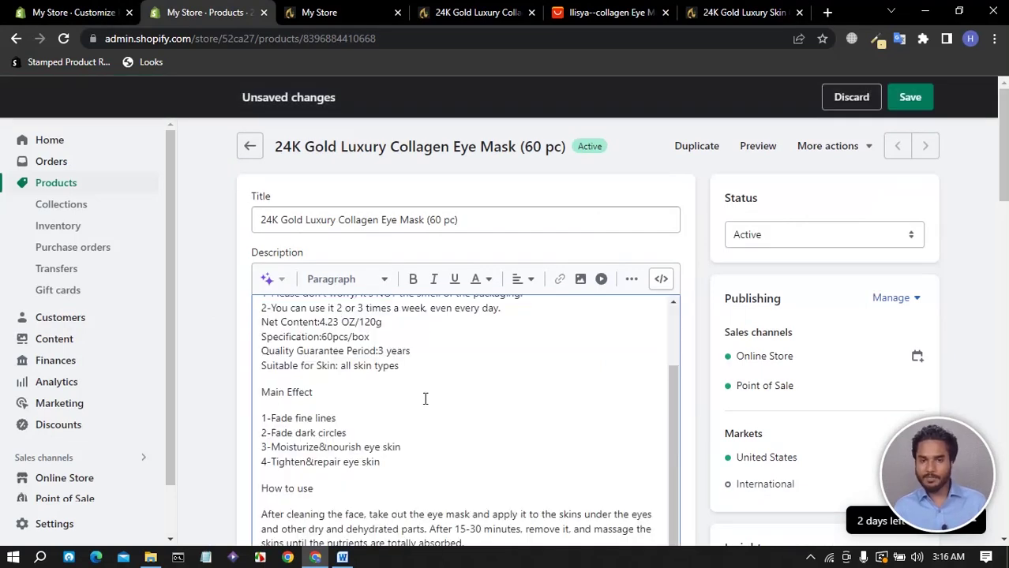
scroll(357, 411, "up", 2)
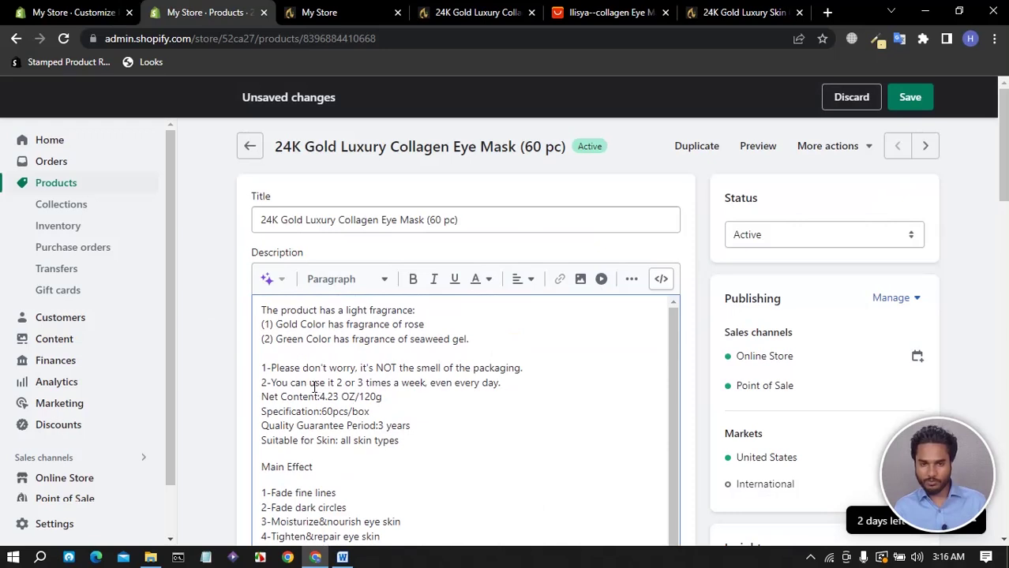
Copy the wrinkle mask banner image above the description text on the AliExpress eye mask listing.
left_click(685, 16)
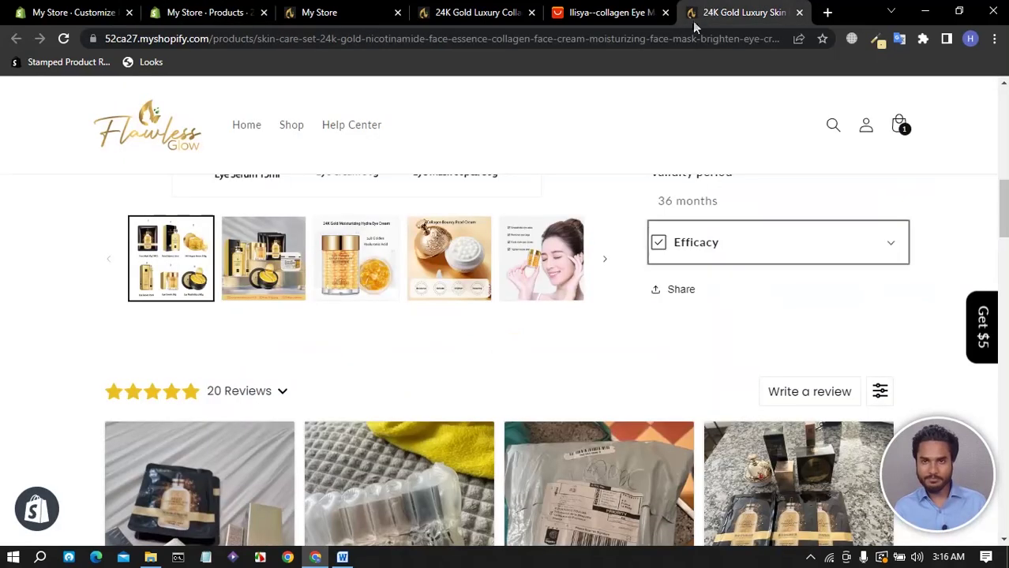
left_click(592, 14)
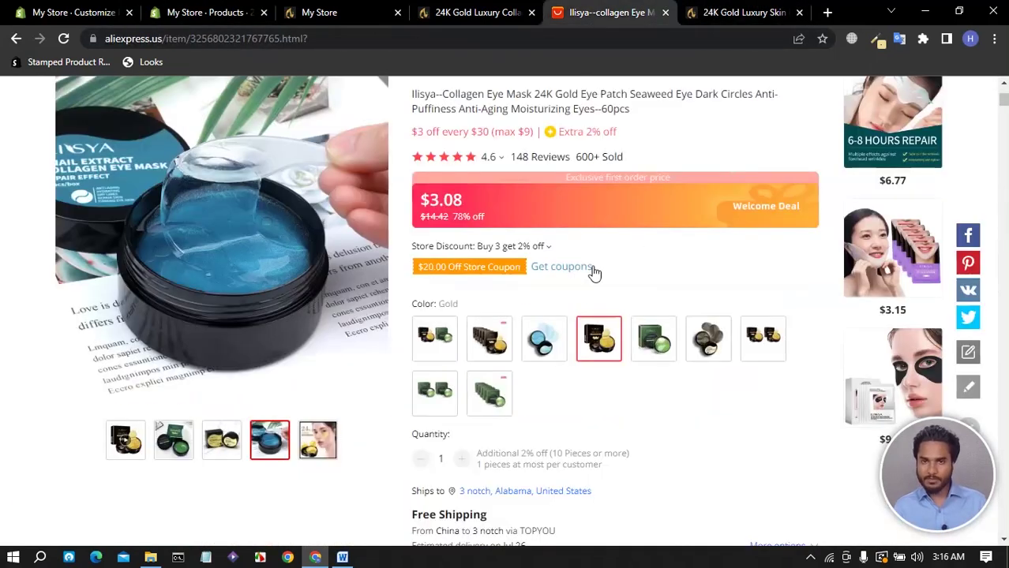
scroll(596, 260, "down", 4)
scroll(592, 304, "down", 10)
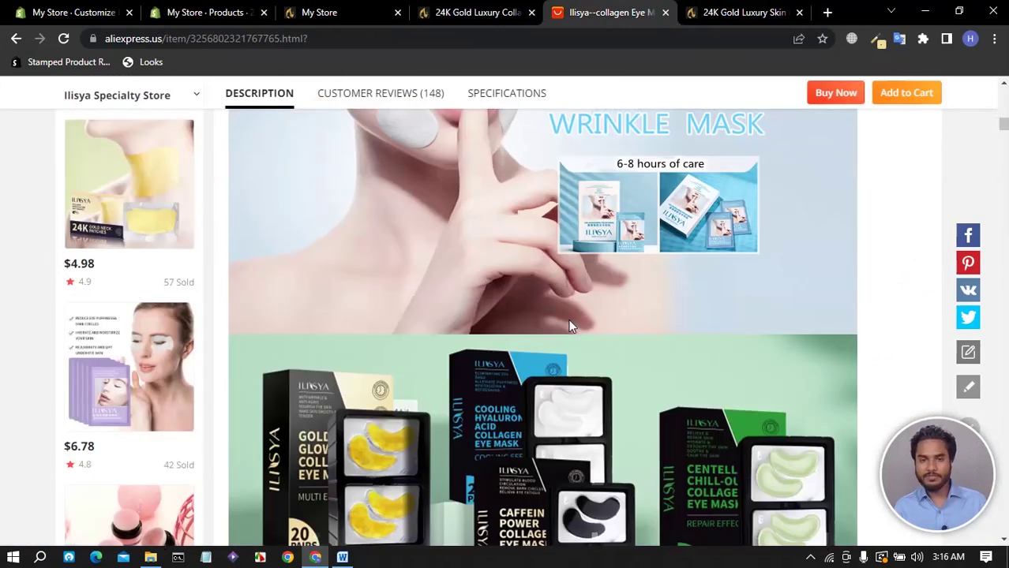
right_click(513, 266)
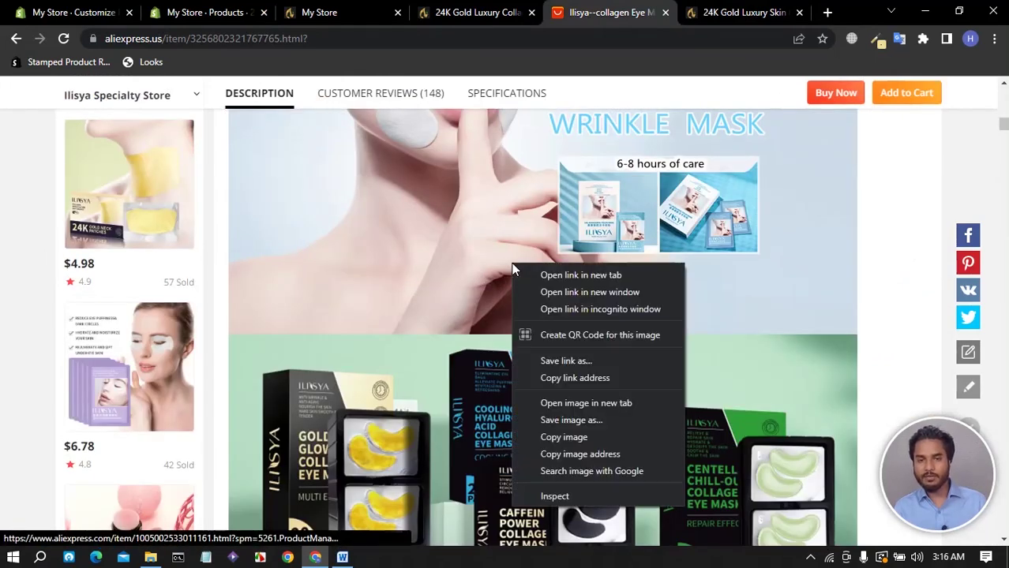
left_click(551, 439)
Add blank lines at the start of the eye mask's product description and paste the copied wrinkle mask image there.
left_click(93, 13)
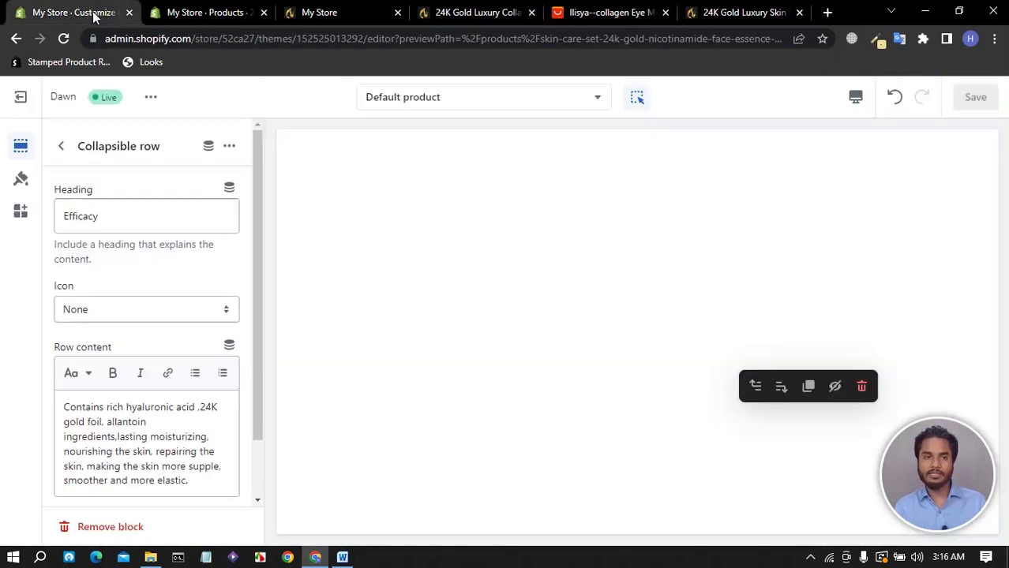
left_click(206, 12)
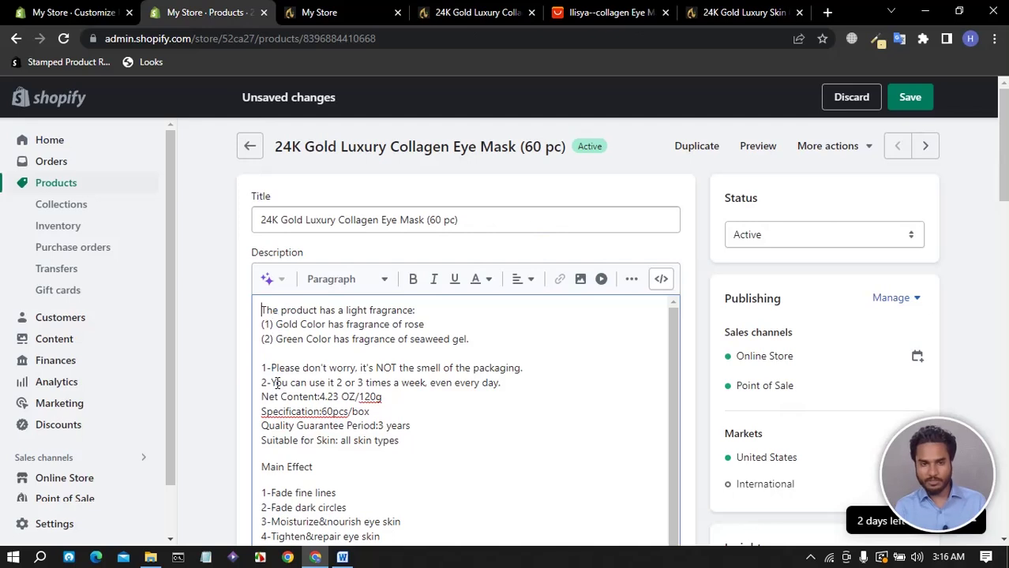
key("Return")
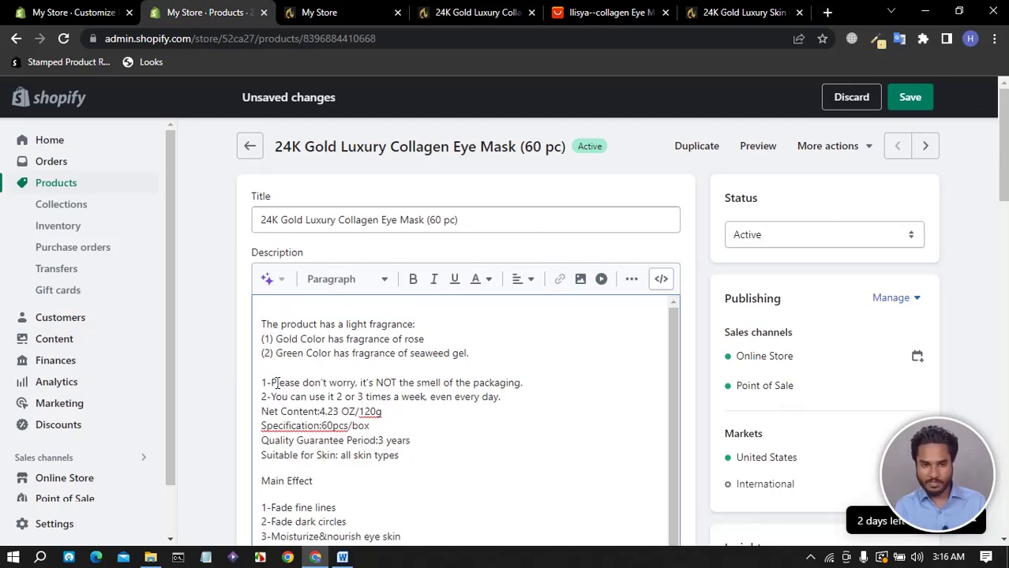
key("Return")
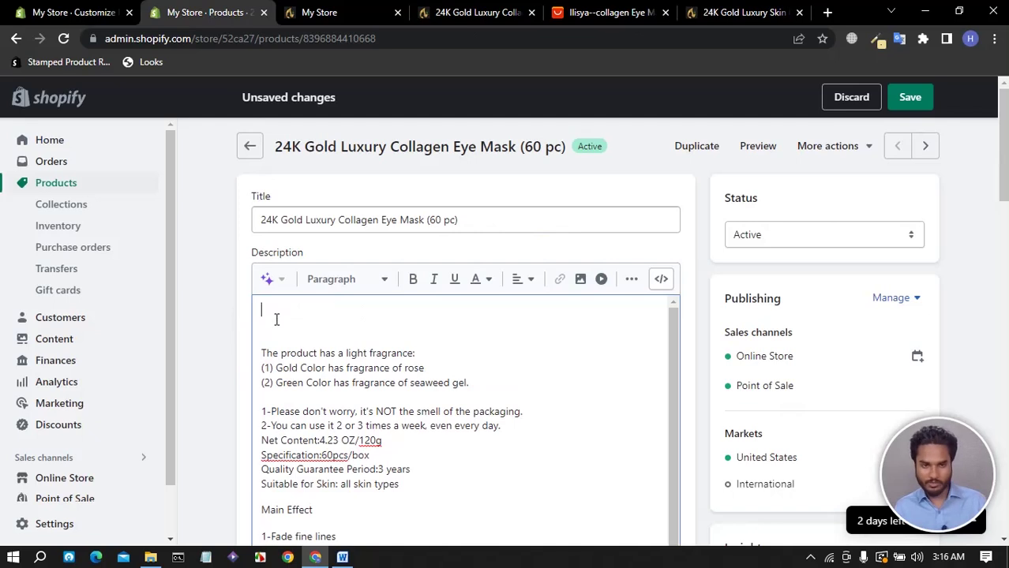
key("ctrl+v")
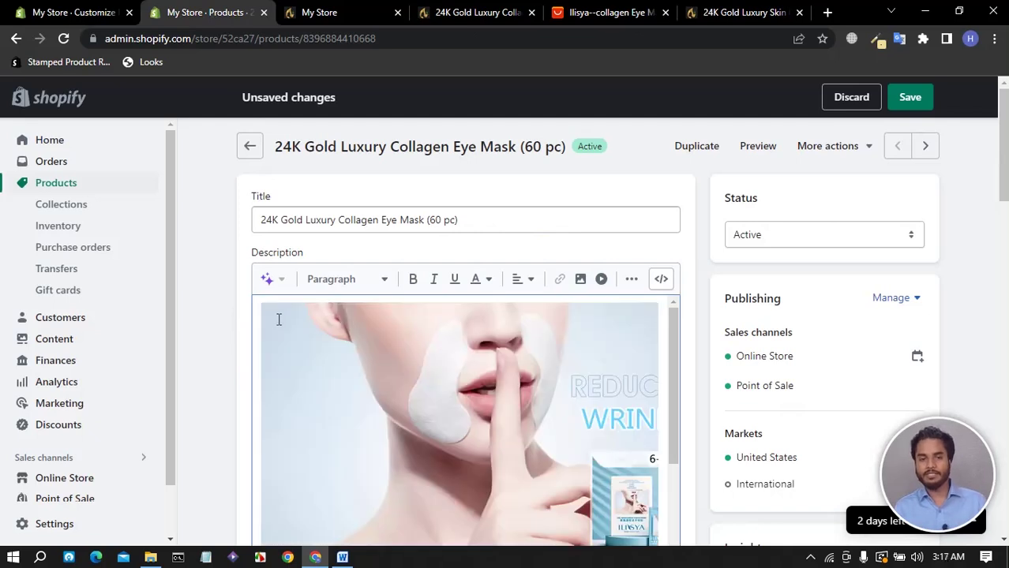
scroll(482, 367, "down", 5)
scroll(477, 377, "up", 3)
scroll(471, 384, "up", 5)
scroll(440, 256, "down", 5)
scroll(462, 260, "up", 5)
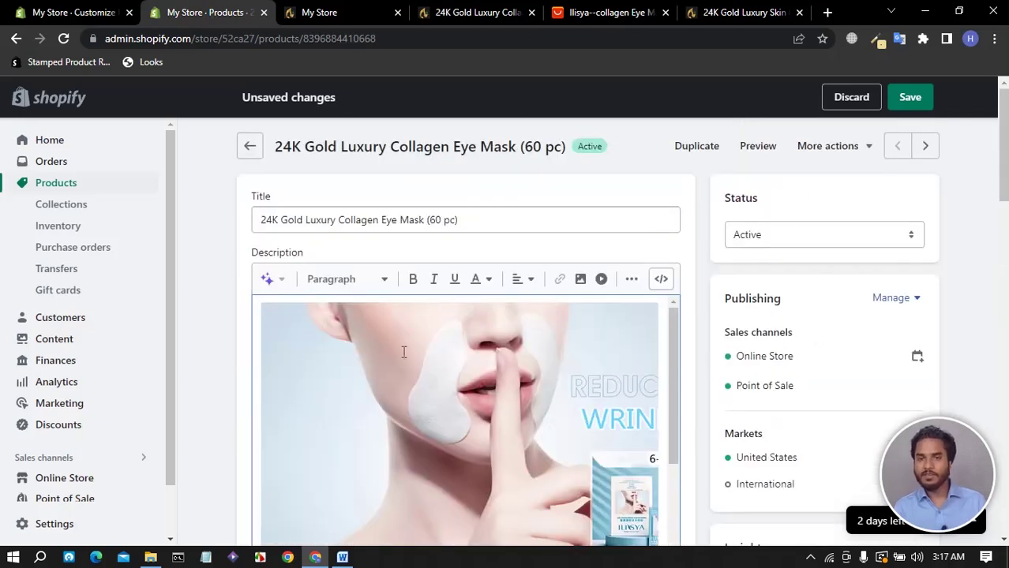
scroll(469, 383, "down", 5)
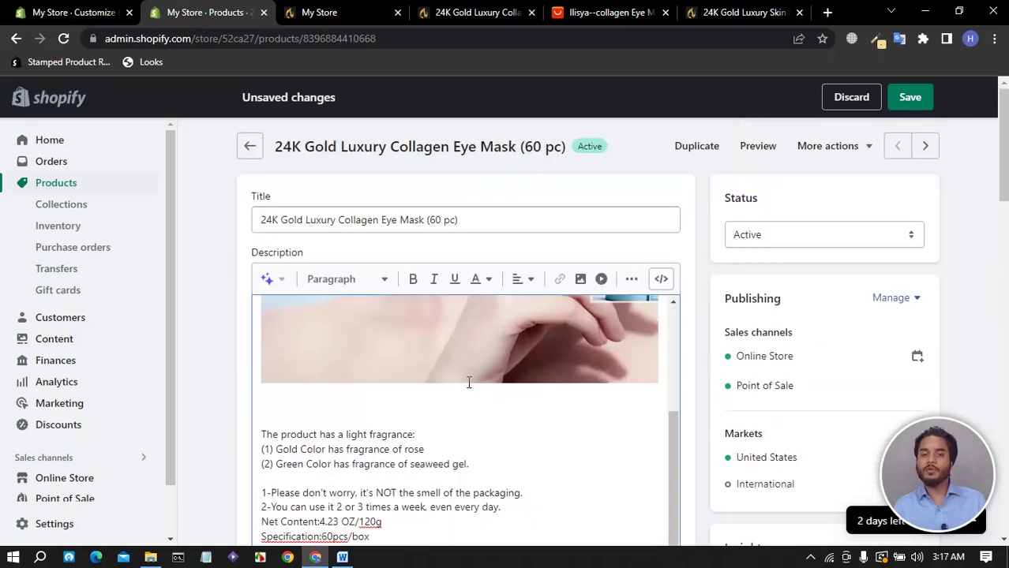
Copy the "Moisturize&Nourish the Eye Skin" 60 PCS image from the AliExpress listing's description.
left_click(733, 12)
scroll(718, 237, "down", 3)
left_click(607, 13)
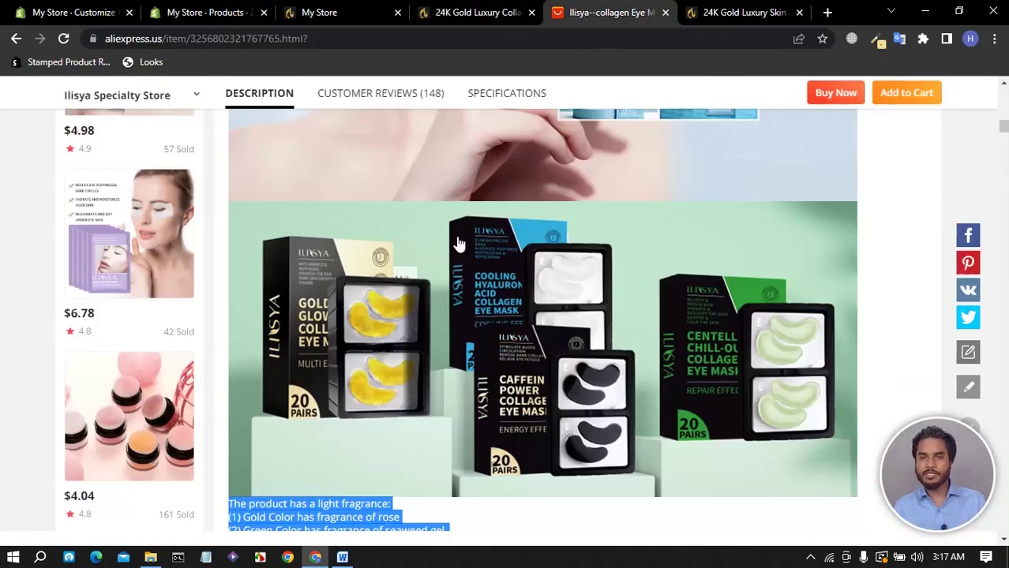
scroll(464, 242, "down", 5)
scroll(464, 242, "down", 10)
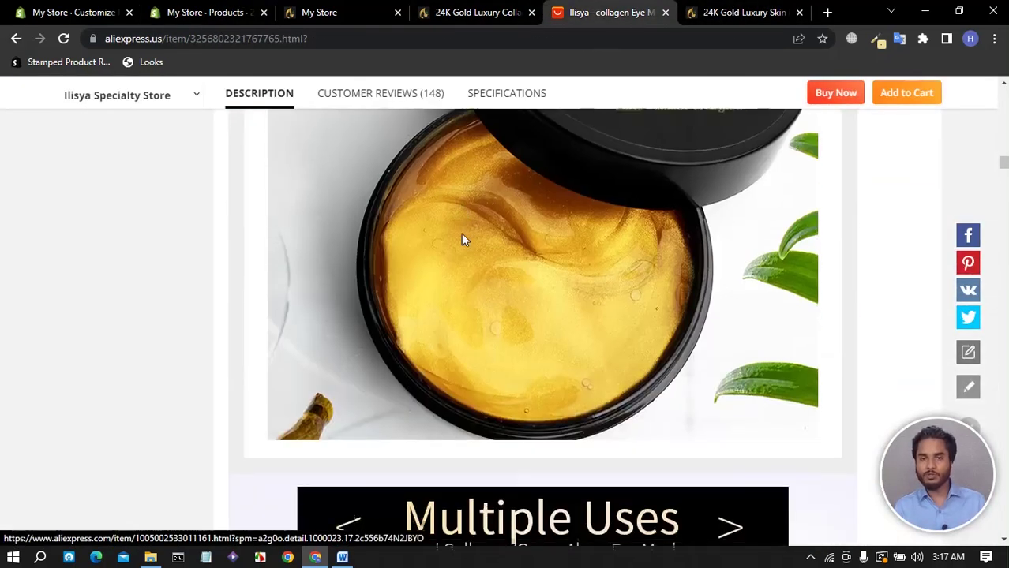
scroll(461, 233, "down", 10)
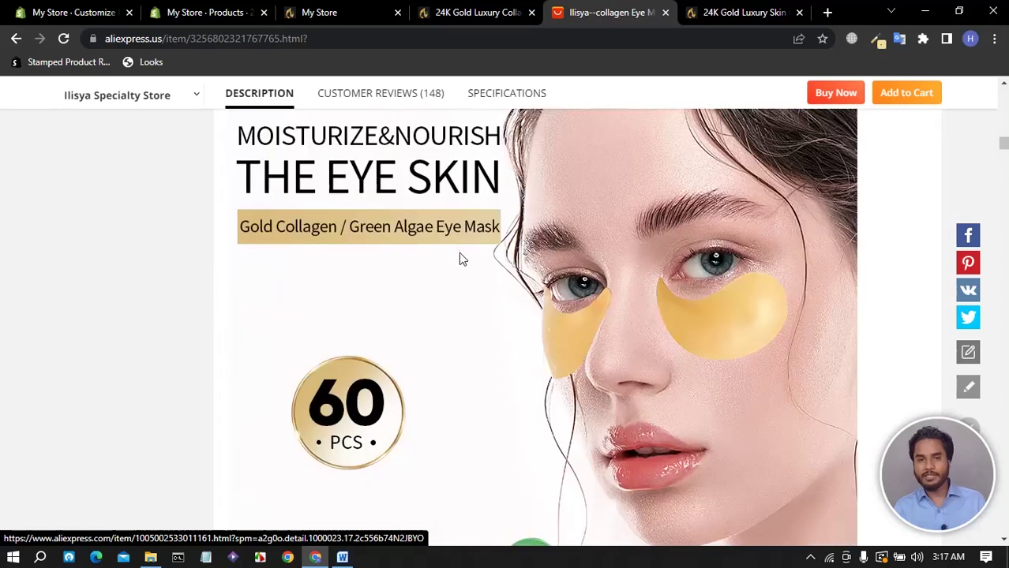
scroll(459, 252, "up", 3)
triple_click(458, 252)
scroll(462, 259, "down", 5)
right_click(458, 253)
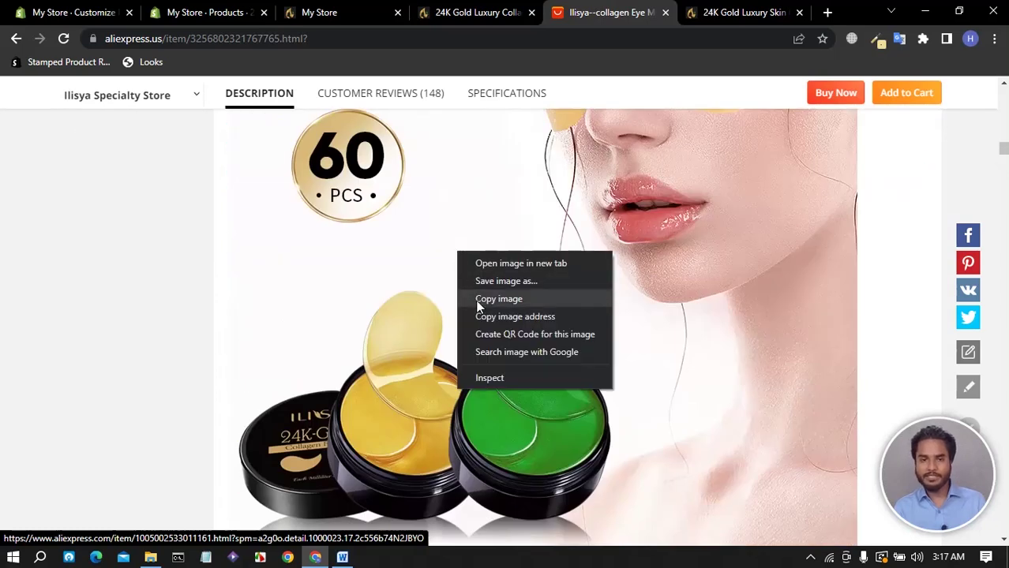
left_click(486, 298)
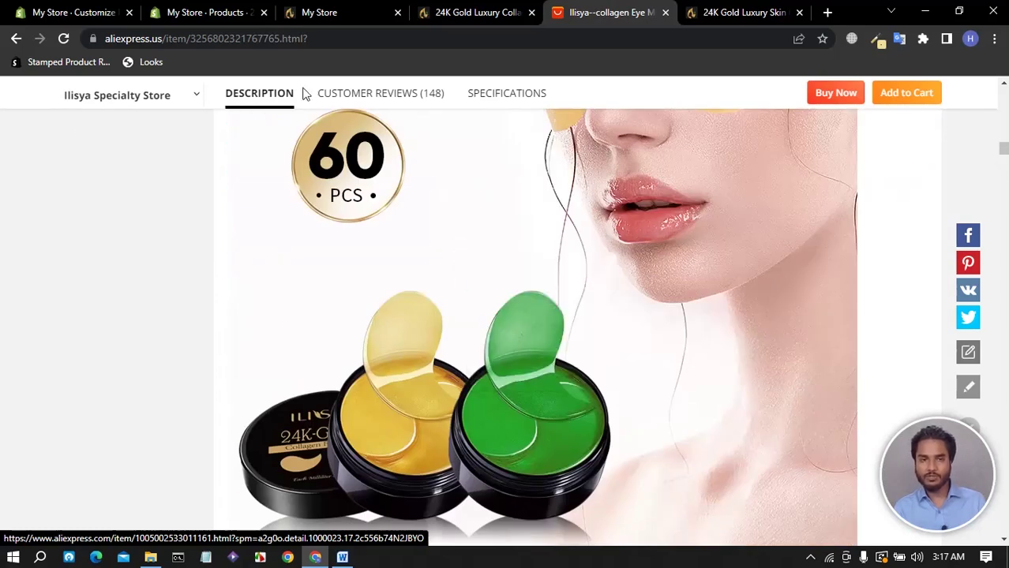
Paste the copied 60 PCS image on a new line below the Main Ingredients list in the eye mask's description and save the product.
left_click(102, 11)
left_click(206, 13)
scroll(365, 364, "down", 10)
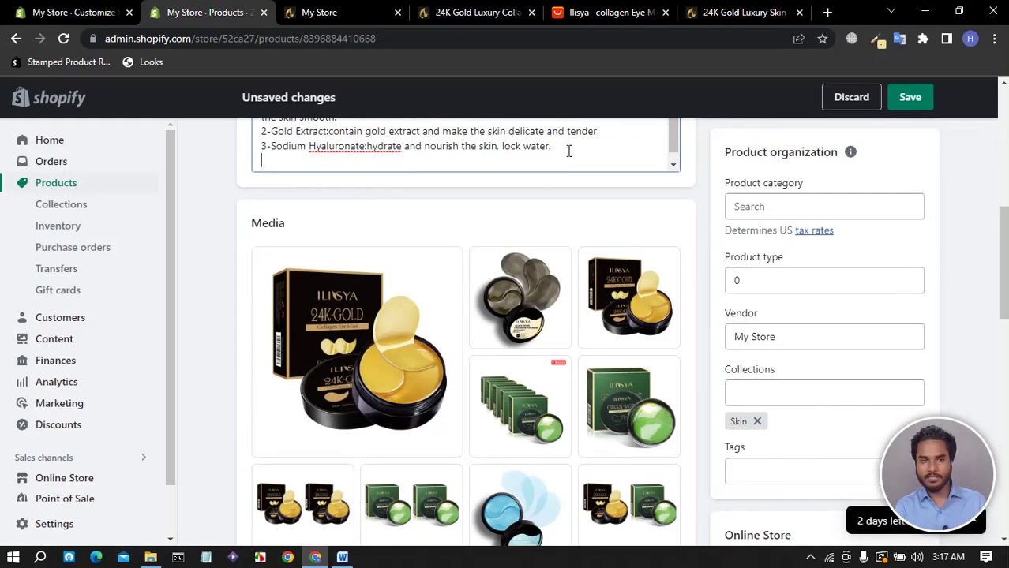
key("Return")
key("Return")
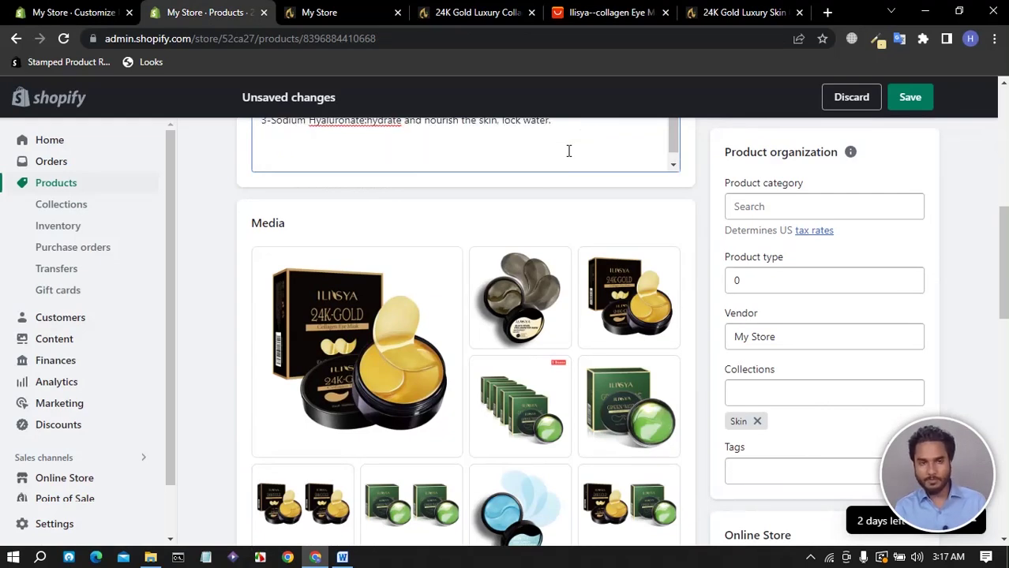
key("Return")
scroll(495, 286, "up", 3)
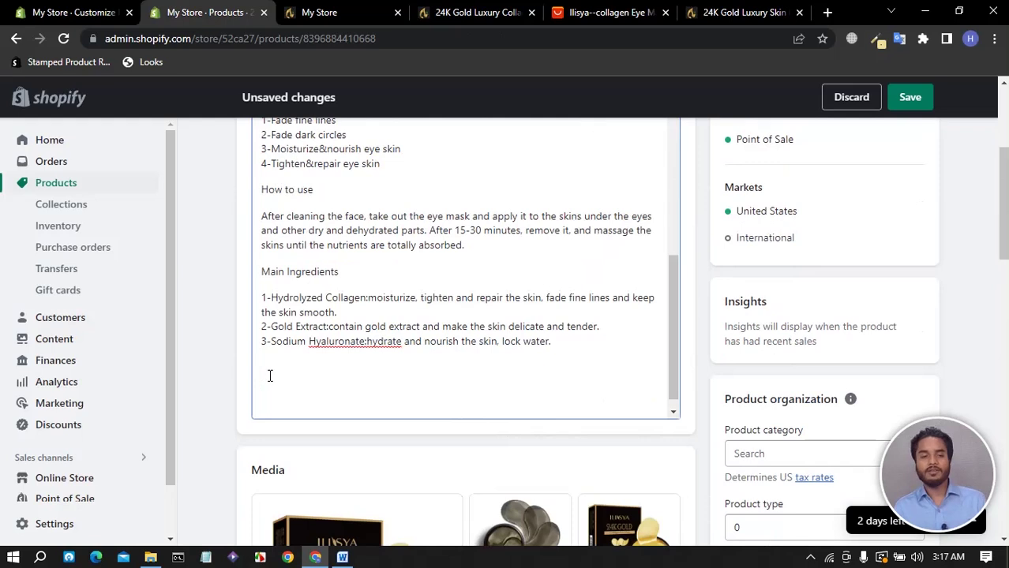
key("ctrl+v")
scroll(266, 364, "down", 10)
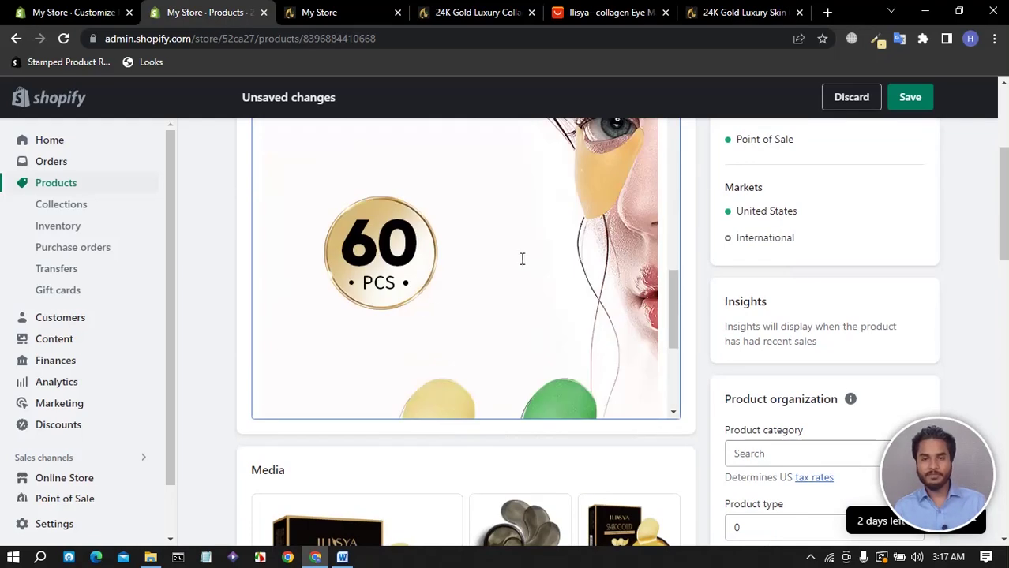
left_click(910, 99)
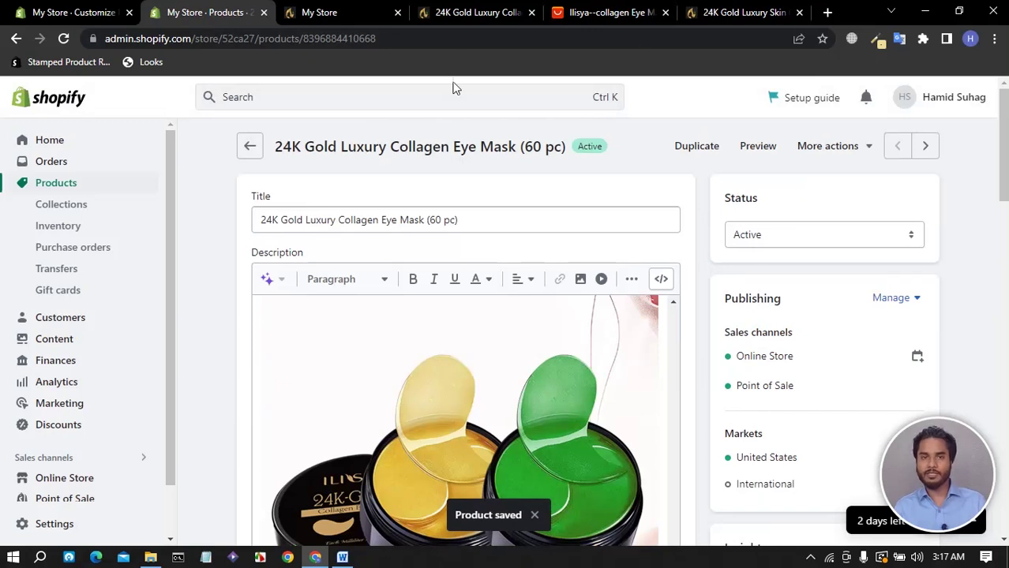
Return to the theme editor and view the blocks that can be added to the Default product template's Product information section.
left_click(348, 10)
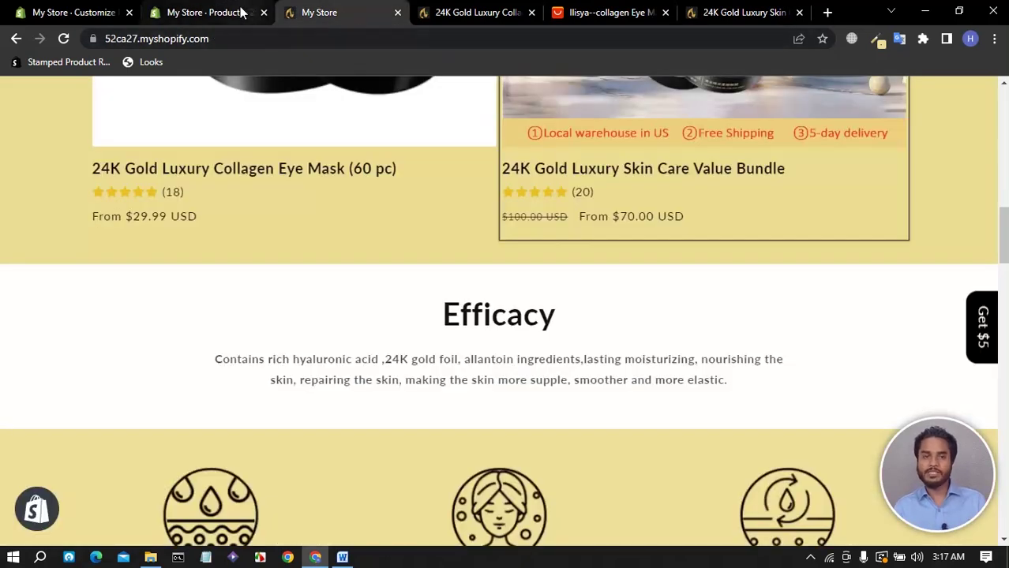
left_click(244, 12)
left_click(75, 11)
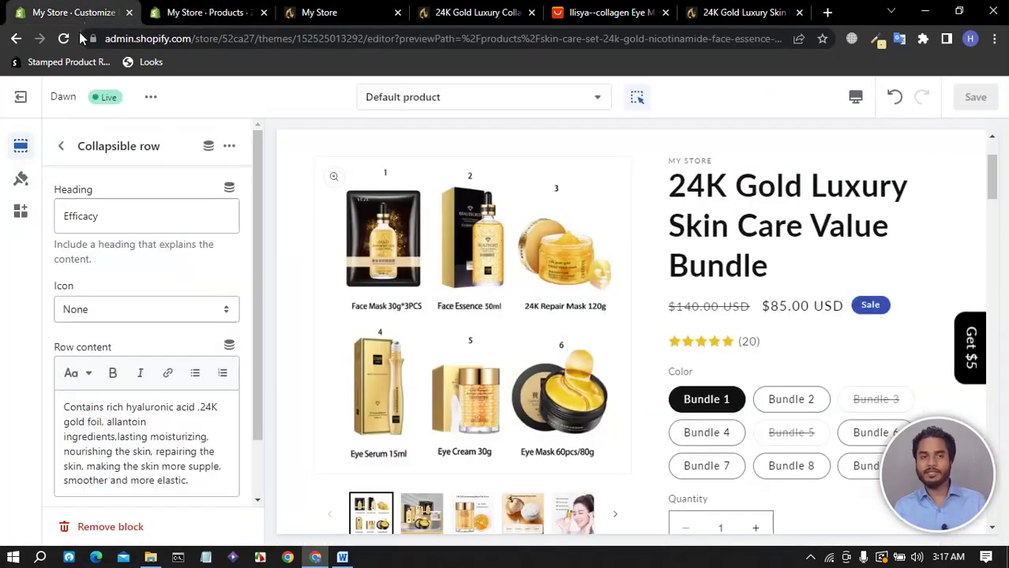
left_click(796, 378)
scroll(796, 379, "down", 2)
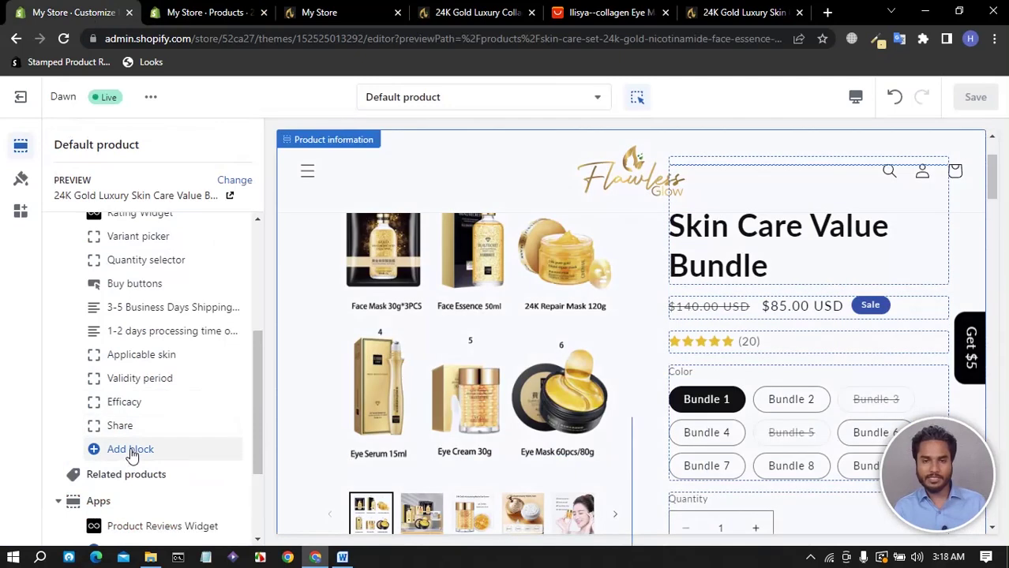
left_click(183, 13)
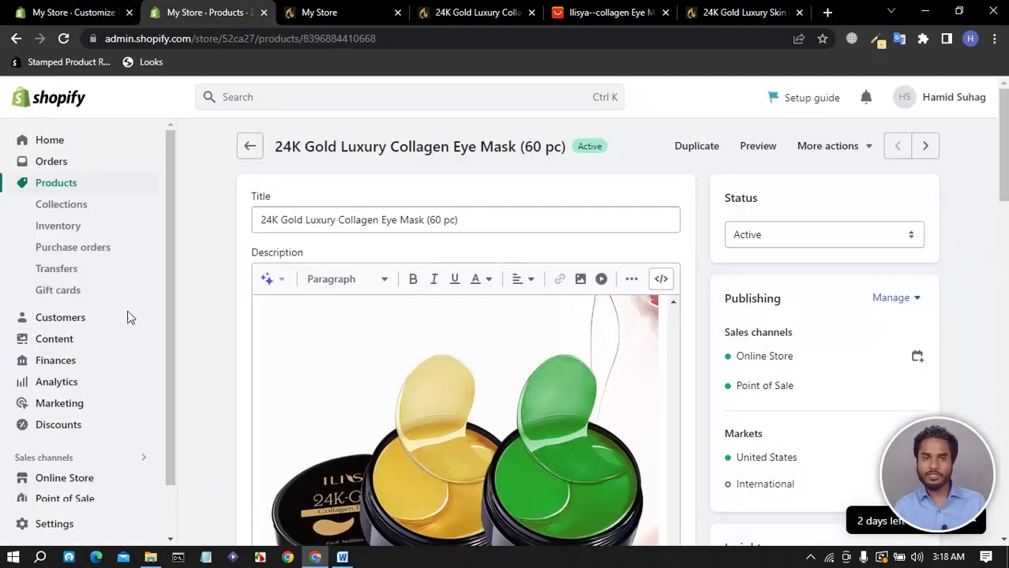
left_click(101, 13)
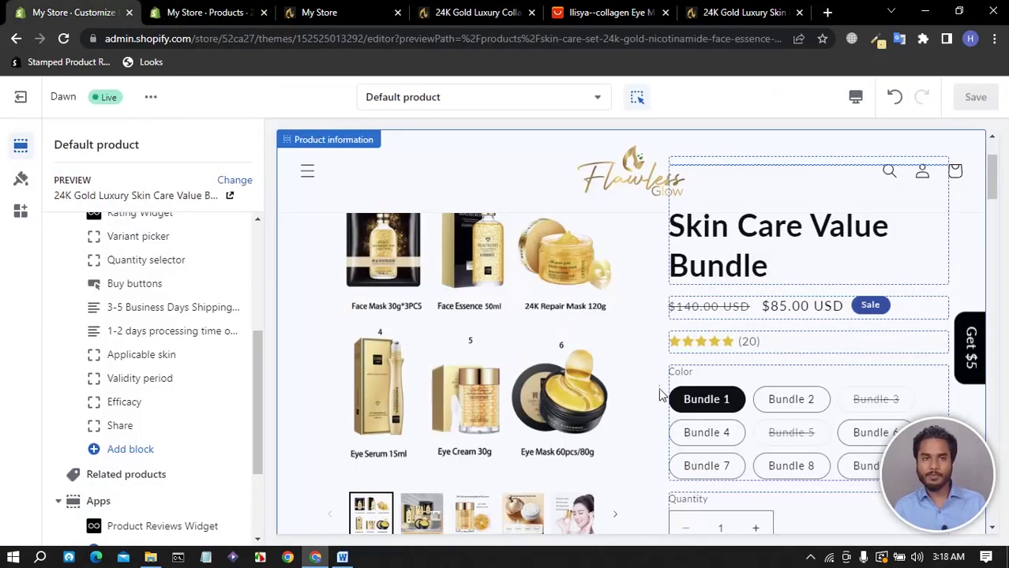
left_click(131, 454)
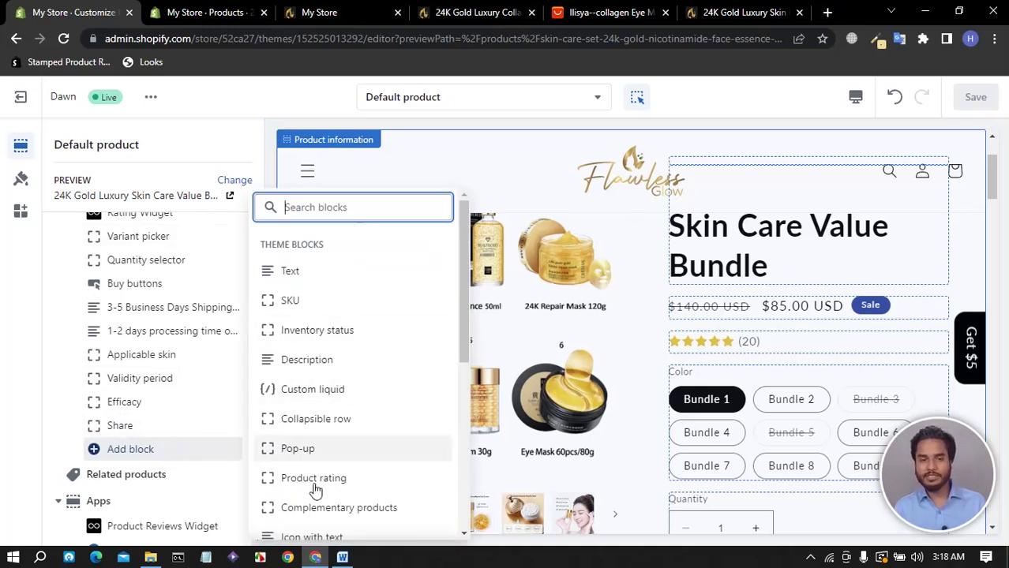
Switch the theme editor to the skin product template and go to the end of its Product information blocks.
left_click(474, 104)
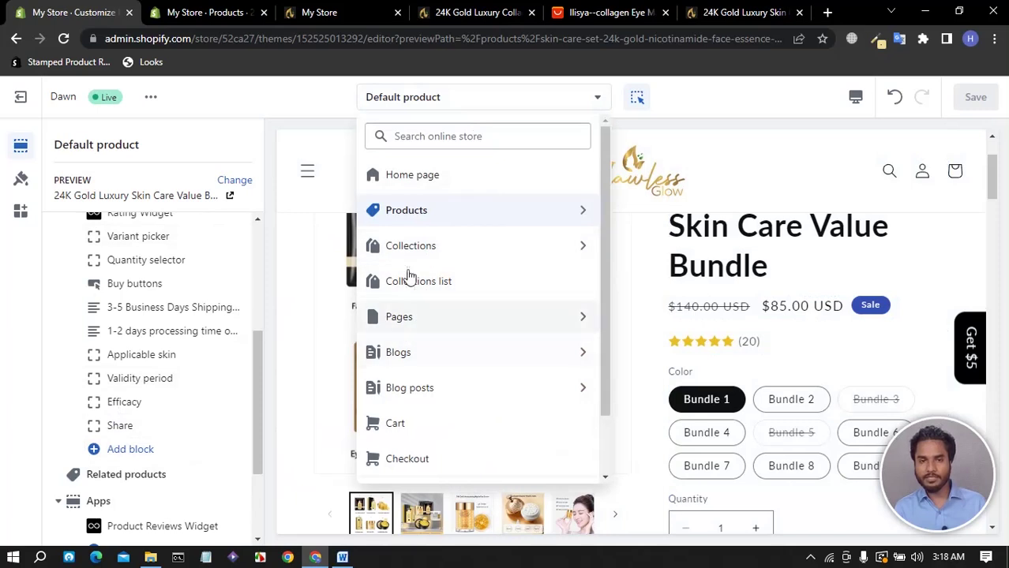
left_click(407, 211)
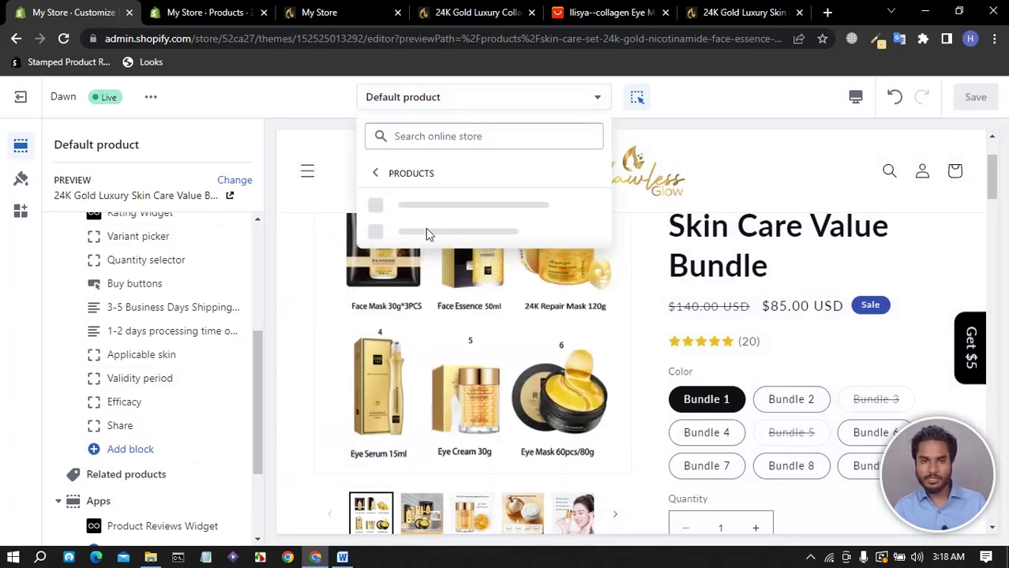
left_click(412, 255)
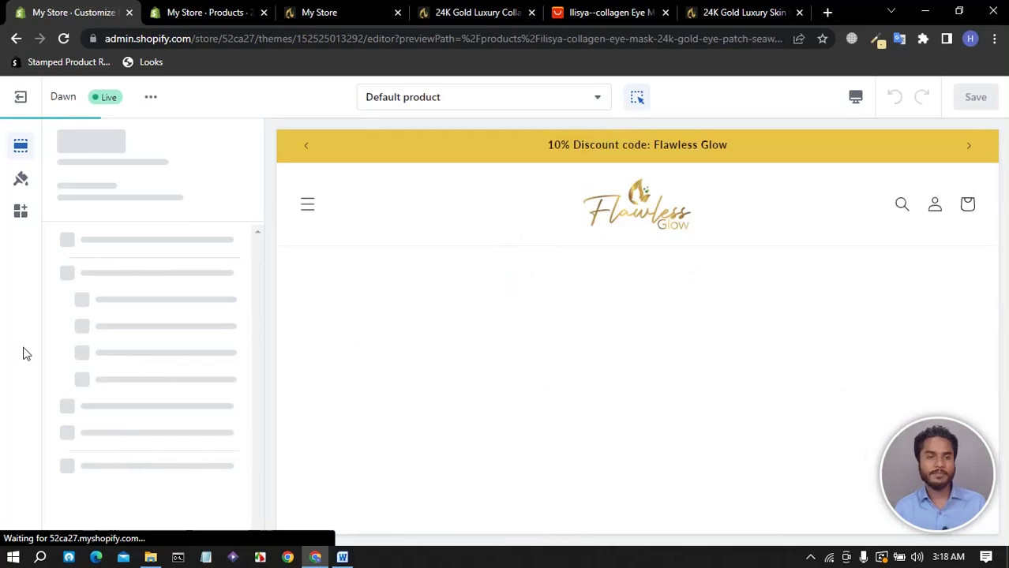
scroll(150, 371, "down", 5)
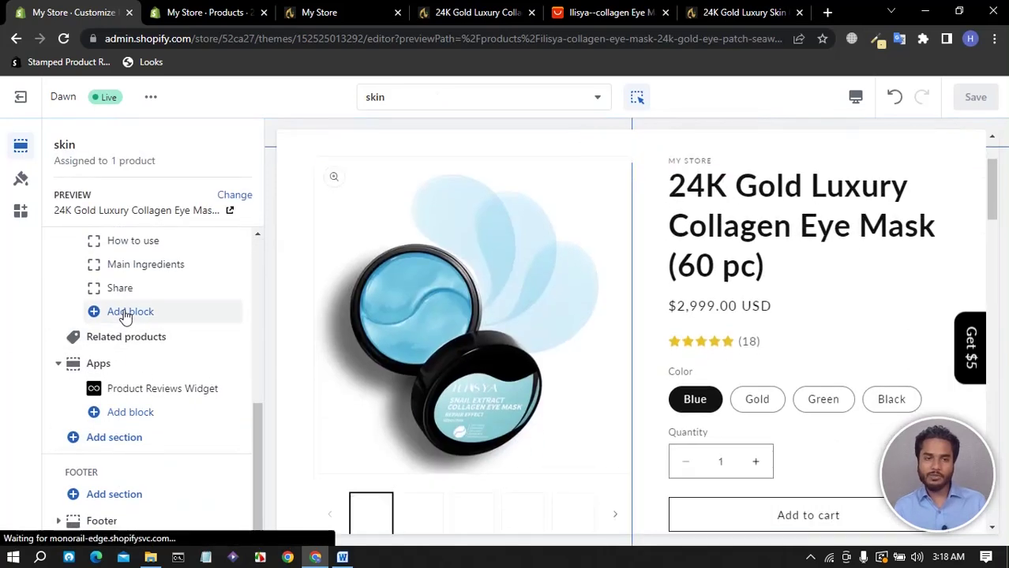
Add a Description block to the skin template's Product information section, place it between Main Ingredients and Share, and save.
left_click(127, 312)
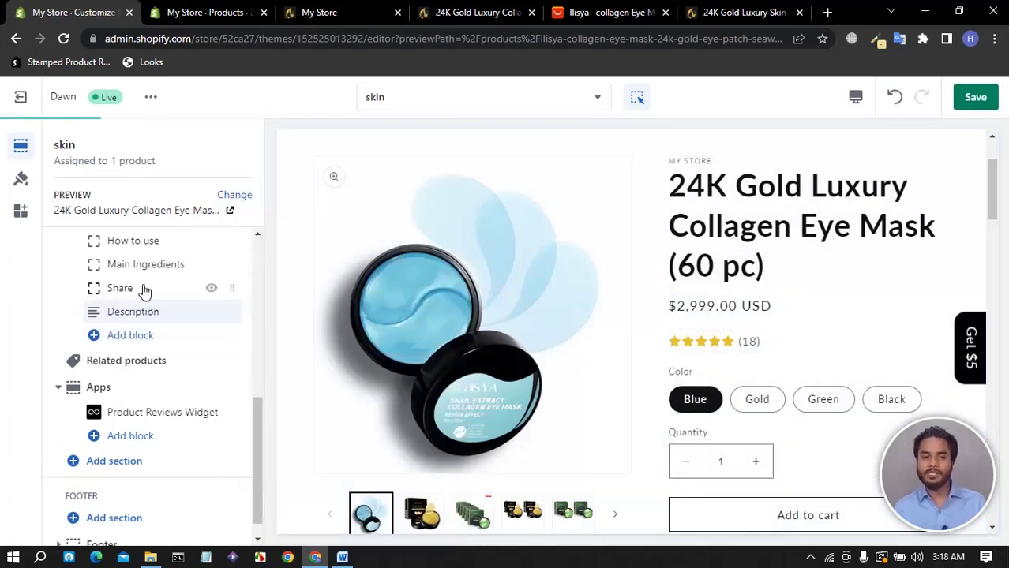
left_click_drag(231, 285, 427, 332)
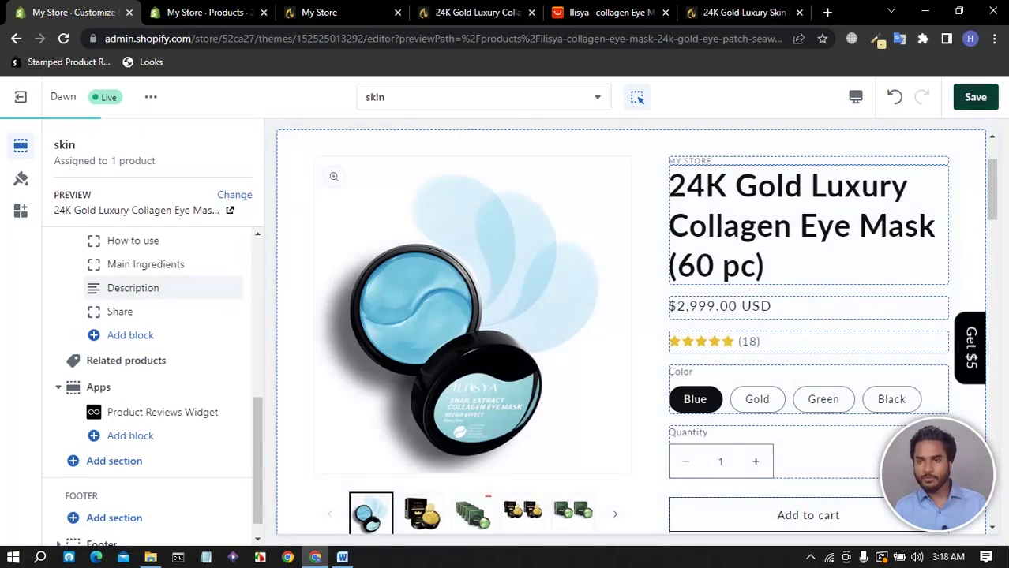
left_click(973, 99)
Reload the eye mask's live product page and examine its collapsible rows and the description text and images below them.
key("ctrl+4")
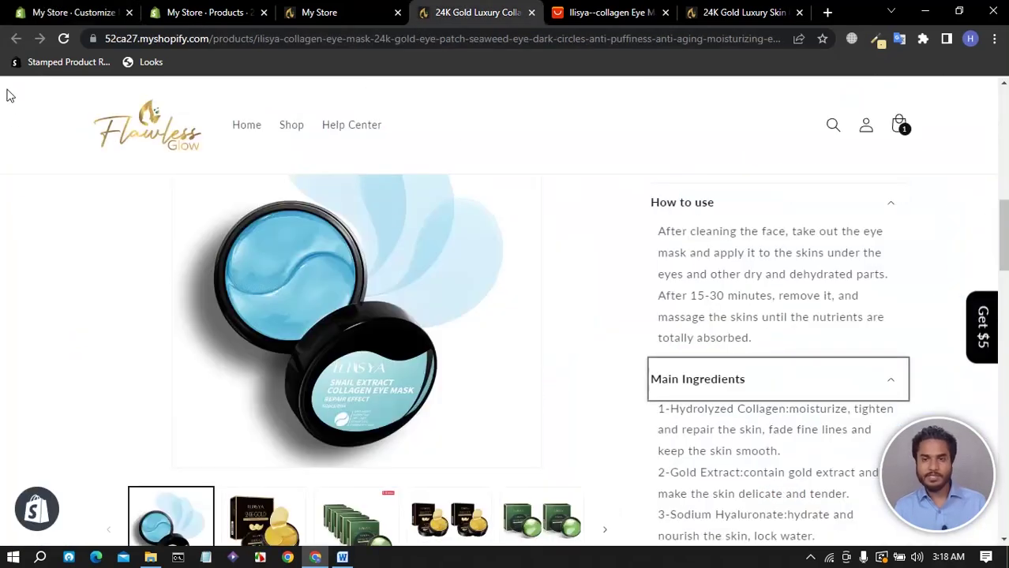
left_click(63, 39)
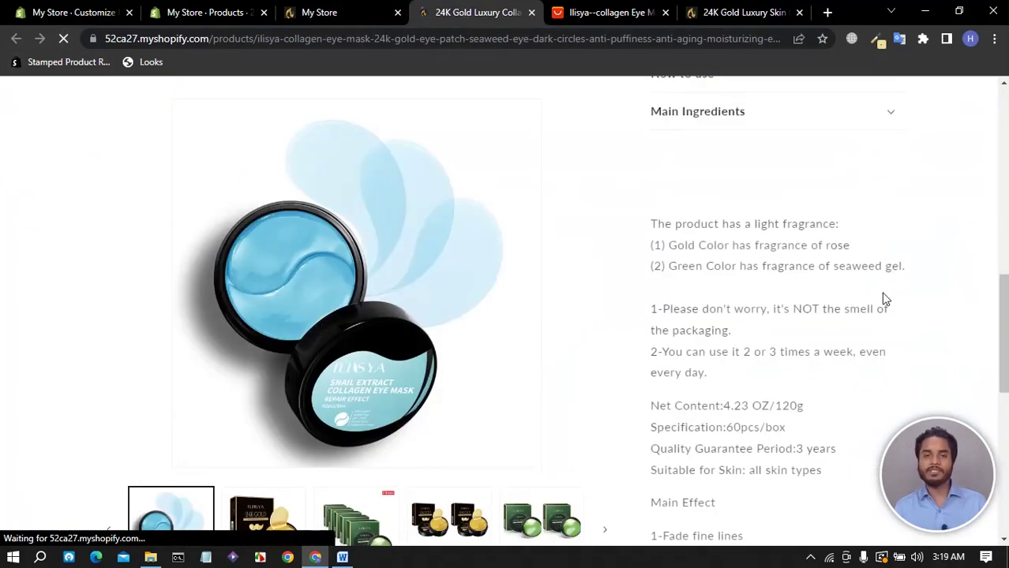
scroll(828, 286, "up", 3)
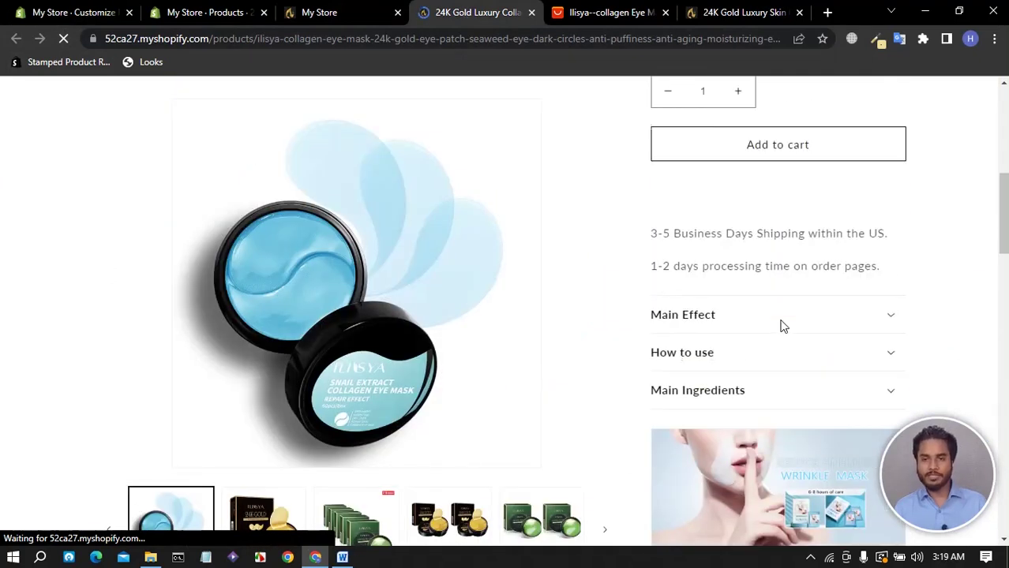
scroll(751, 329, "down", 10)
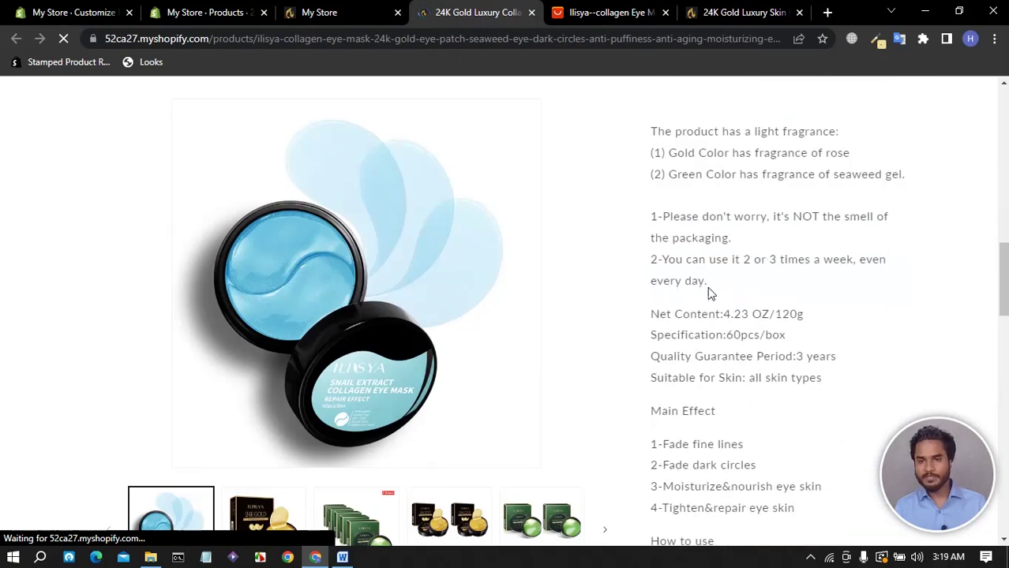
scroll(761, 282, "down", 7)
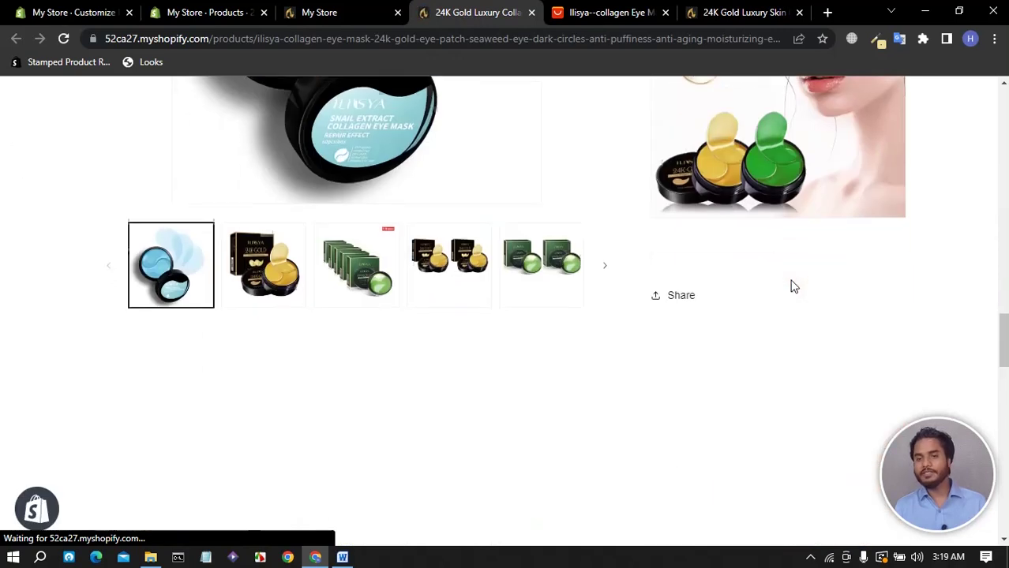
scroll(786, 304, "up", 5)
scroll(719, 355, "down", 8)
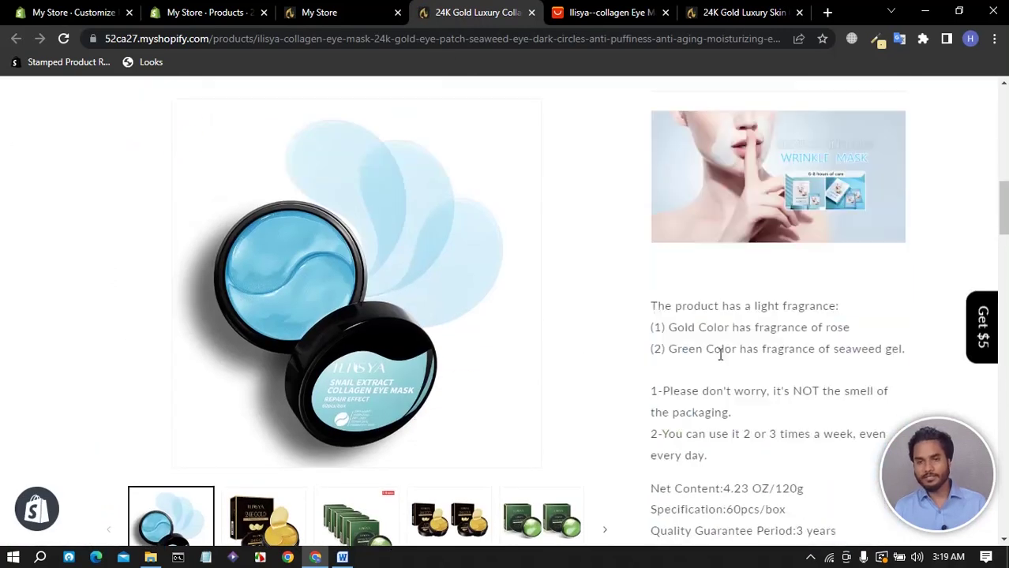
scroll(800, 288, "down", 9)
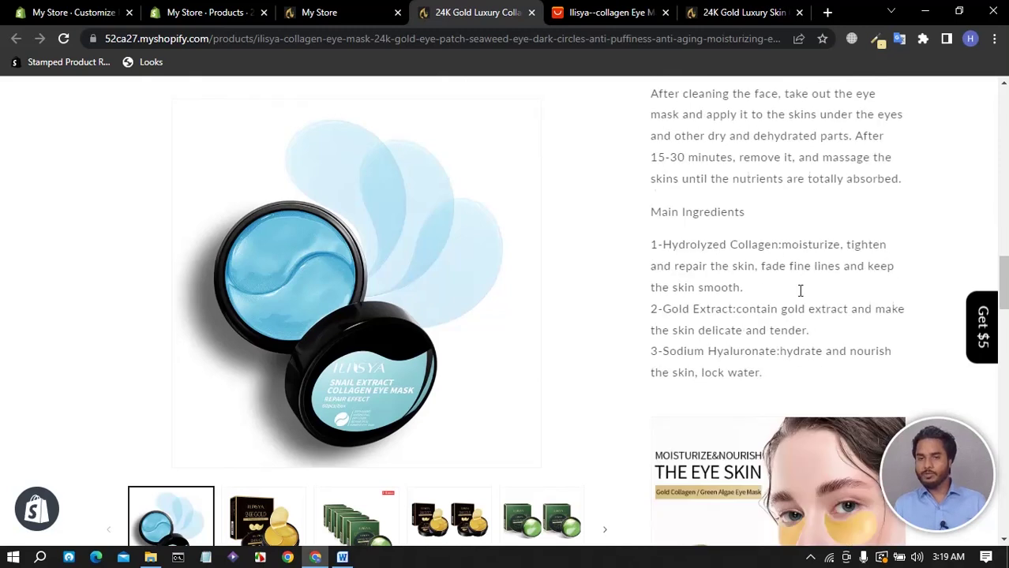
scroll(793, 300, "up", 10)
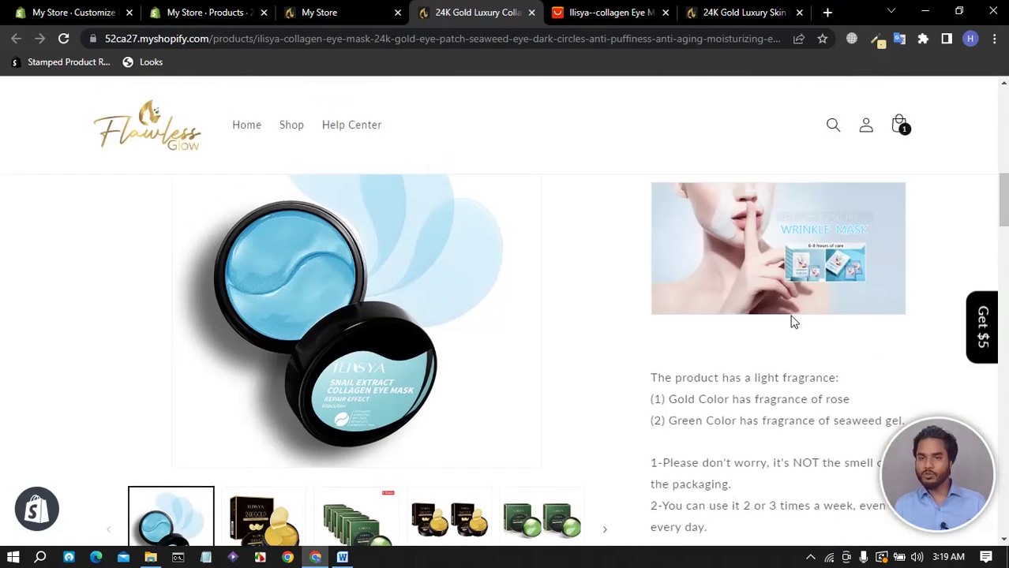
scroll(790, 317, "down", 4)
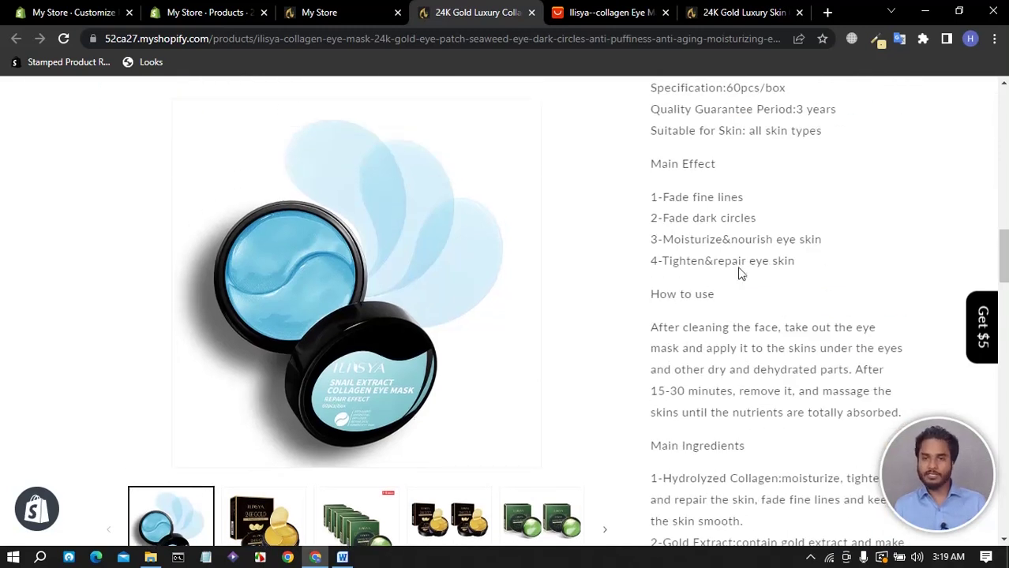
scroll(739, 272, "up", 8)
scroll(767, 371, "down", 3)
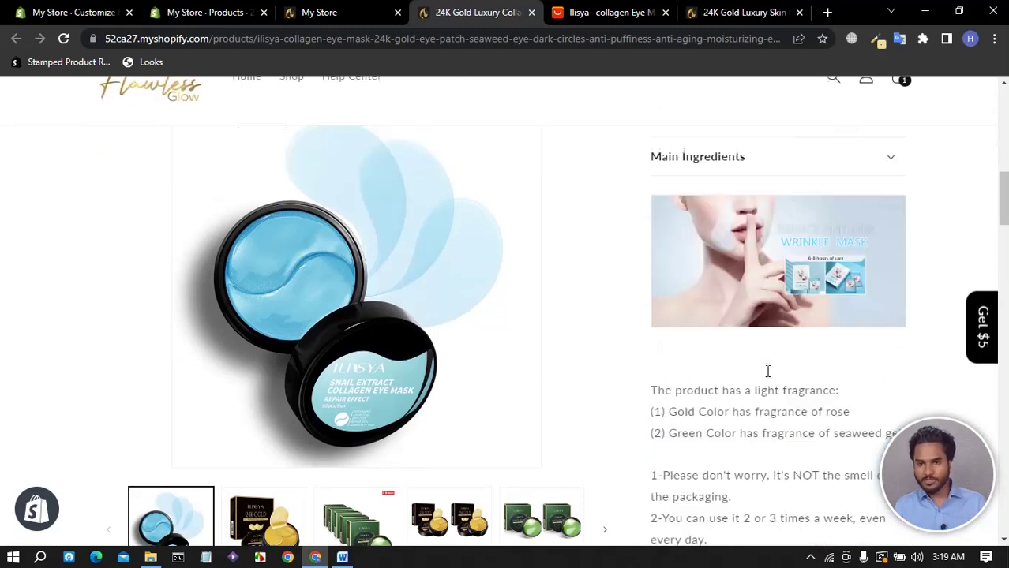
scroll(789, 363, "up", 3)
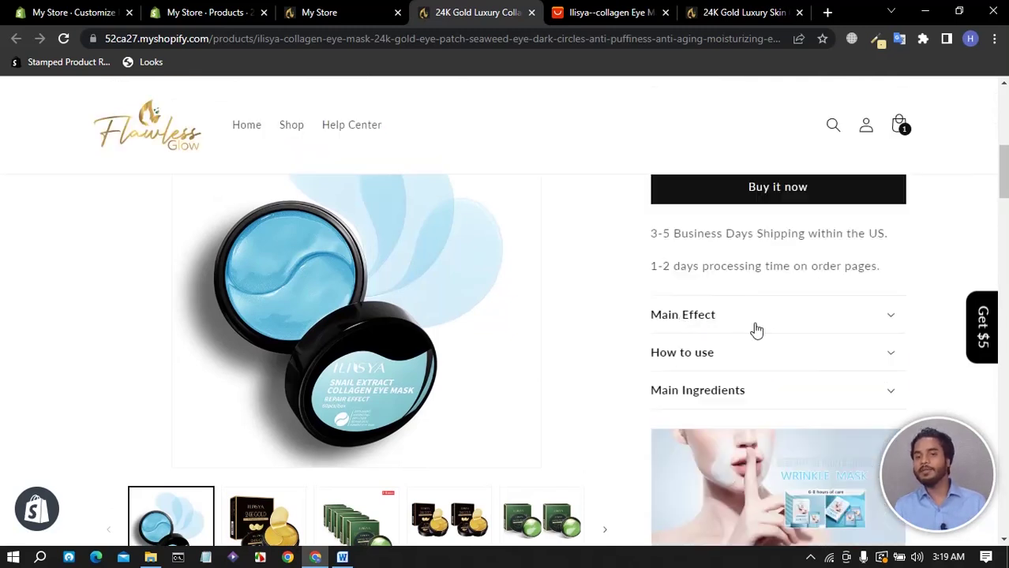
Return to the theme editor, remove the Description block from the skin template and save.
left_click(236, 20)
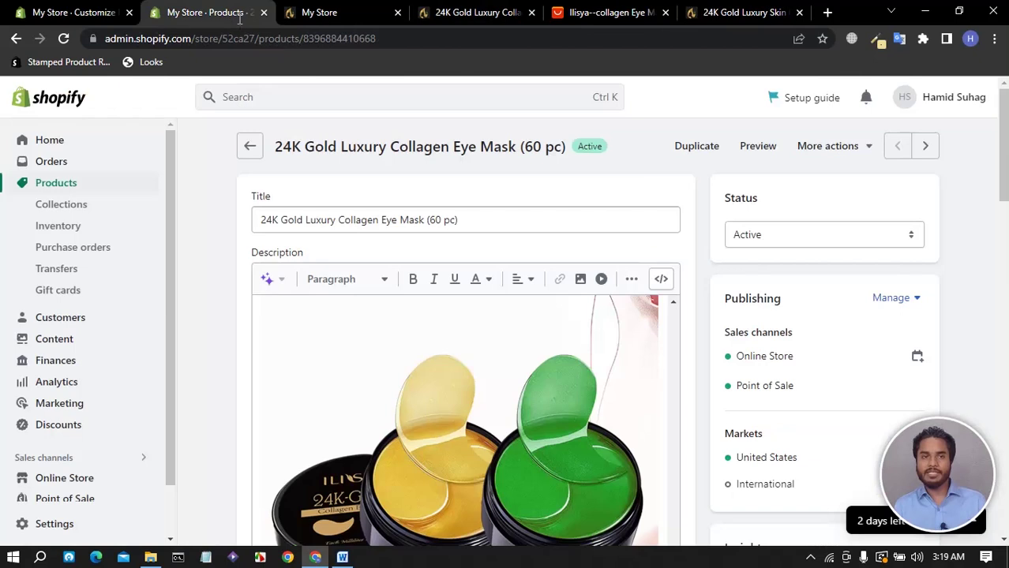
left_click(95, 11)
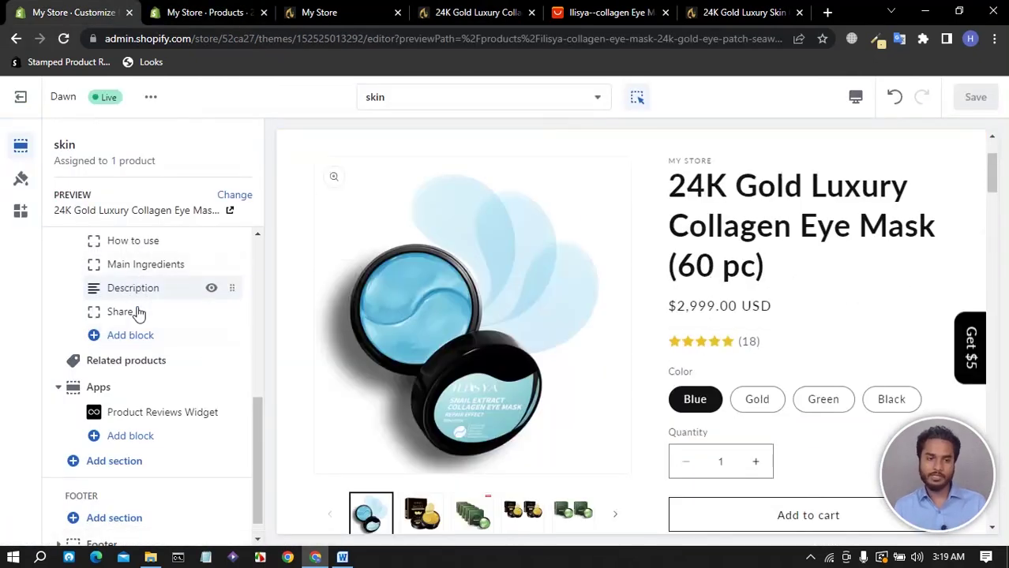
left_click(133, 289)
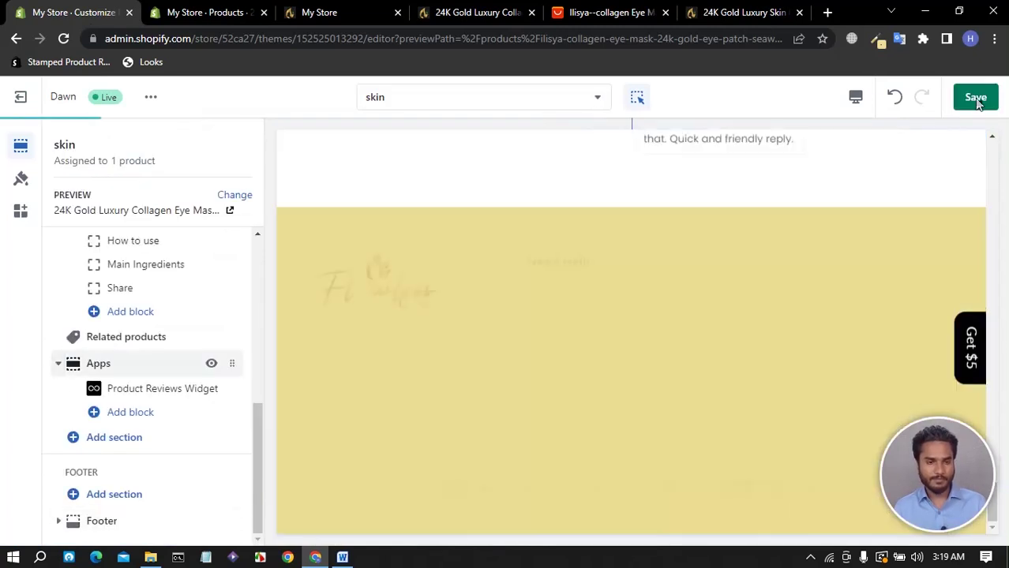
left_click(973, 98)
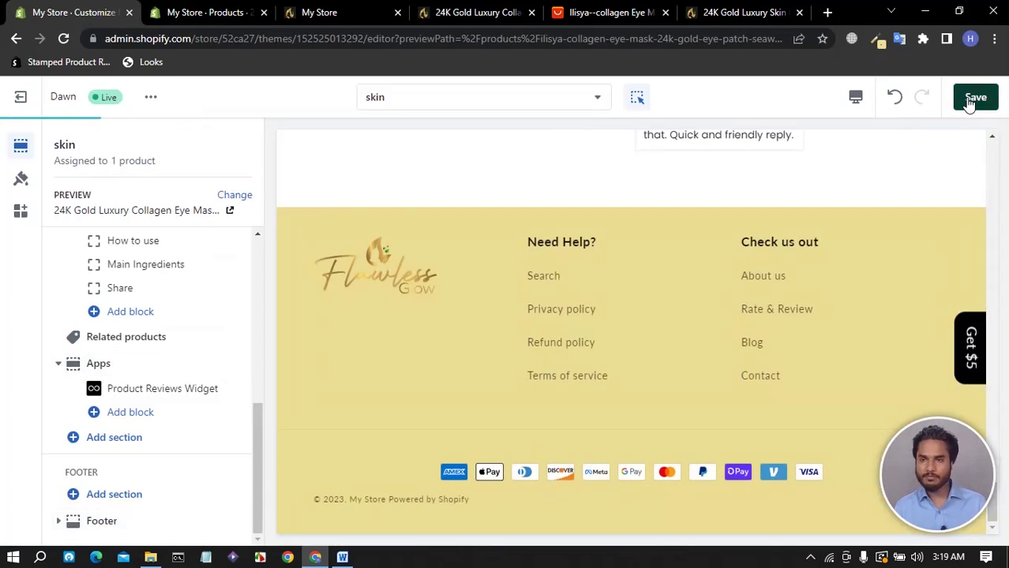
Go to the storefront's home page and open the 24K Gold Luxury Collagen Eye Mask (60 pc) product from there.
left_click(473, 11)
left_click(183, 171)
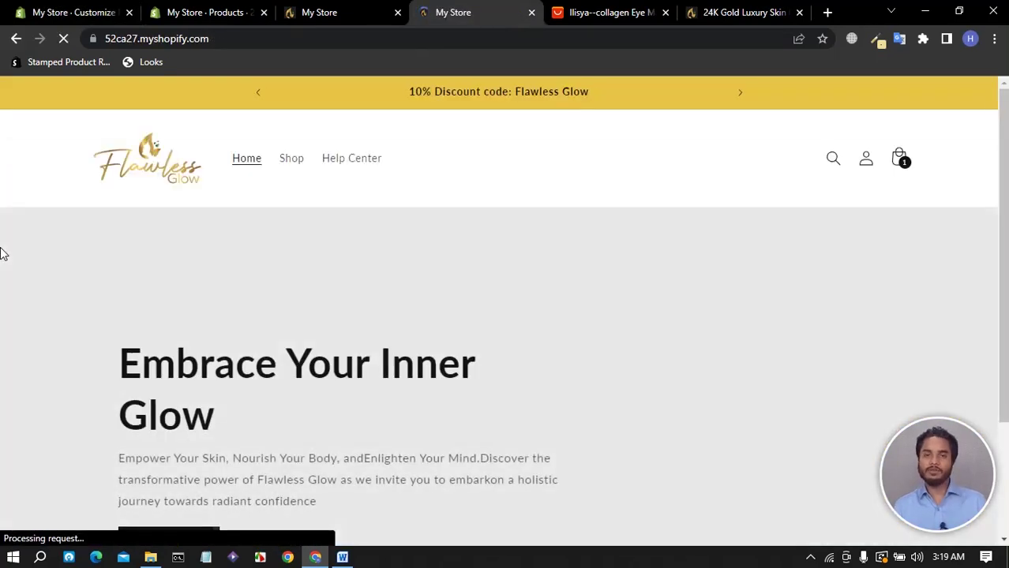
scroll(199, 231, "down", 3)
scroll(199, 235, "down", 5)
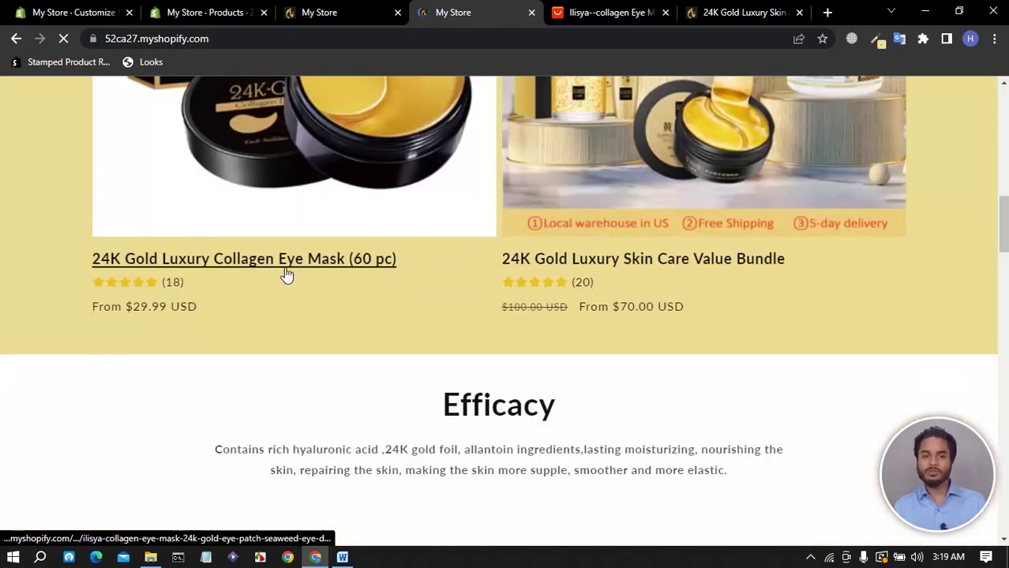
left_click(286, 274)
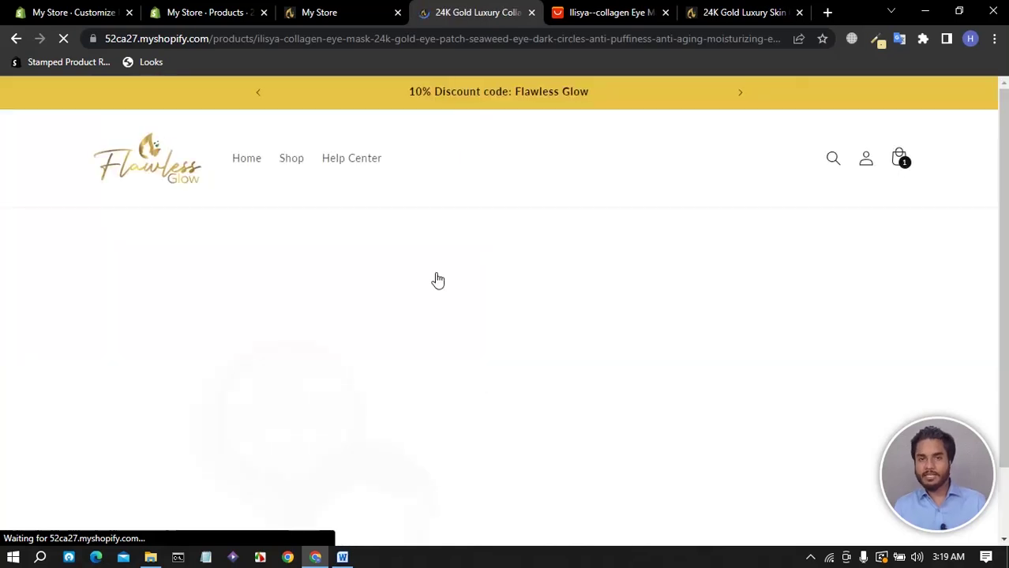
Examine the eye mask's live product page, including the product details, collapsible rows, share link and customer reviews.
scroll(435, 257, "down", 2)
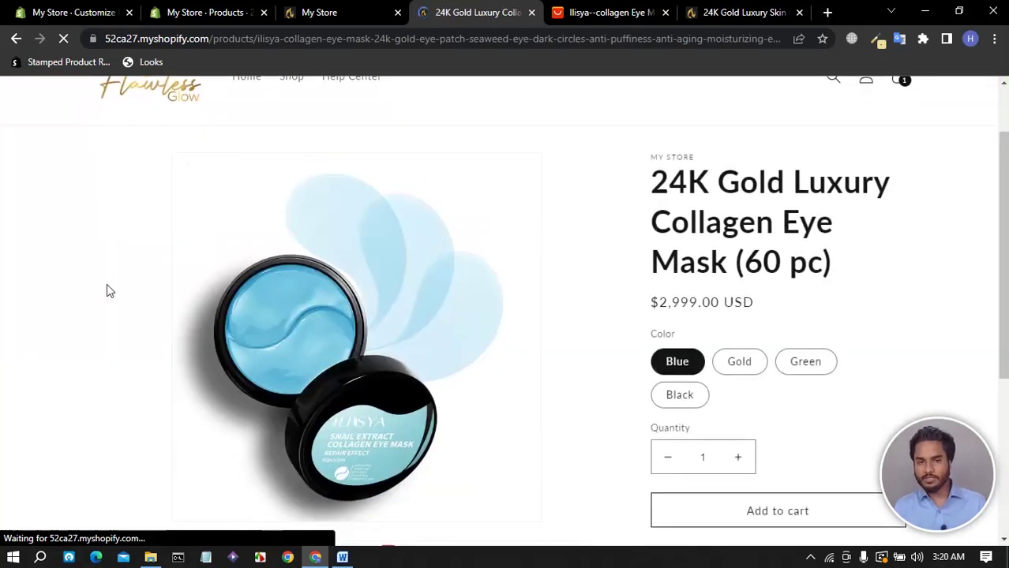
scroll(573, 209, "down", 4)
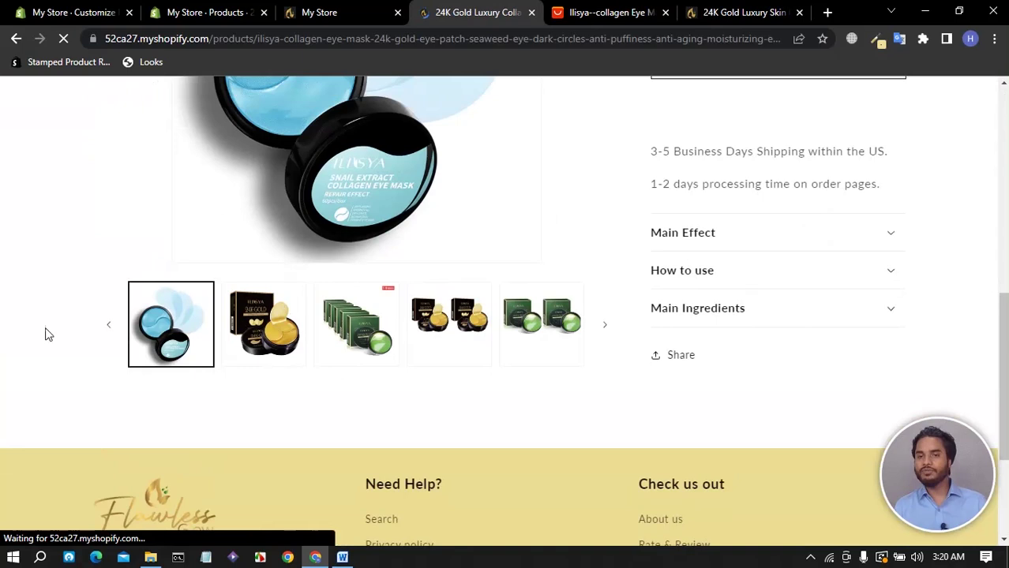
scroll(63, 312, "up", 5)
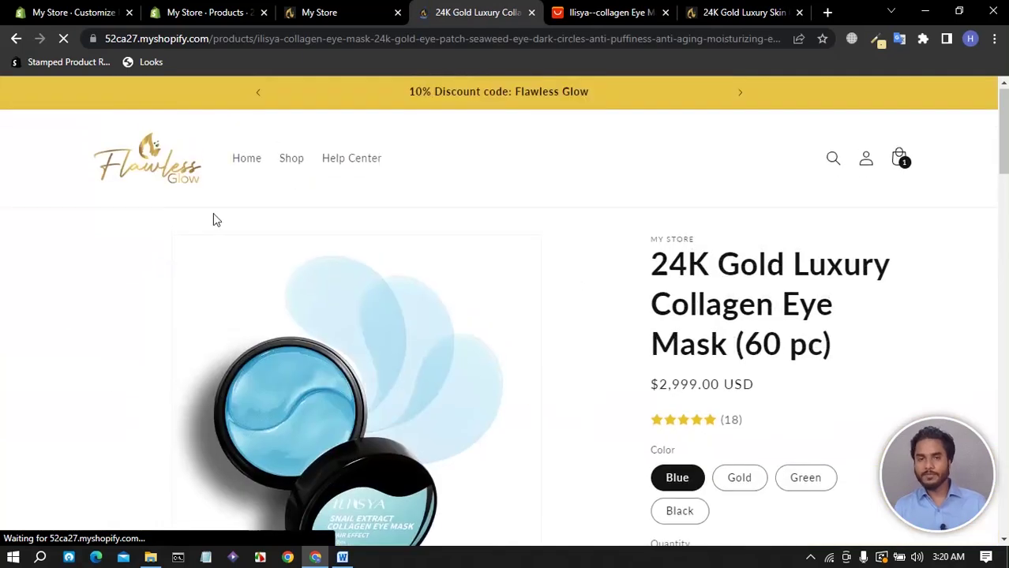
scroll(187, 275, "down", 6)
scroll(185, 280, "up", 3)
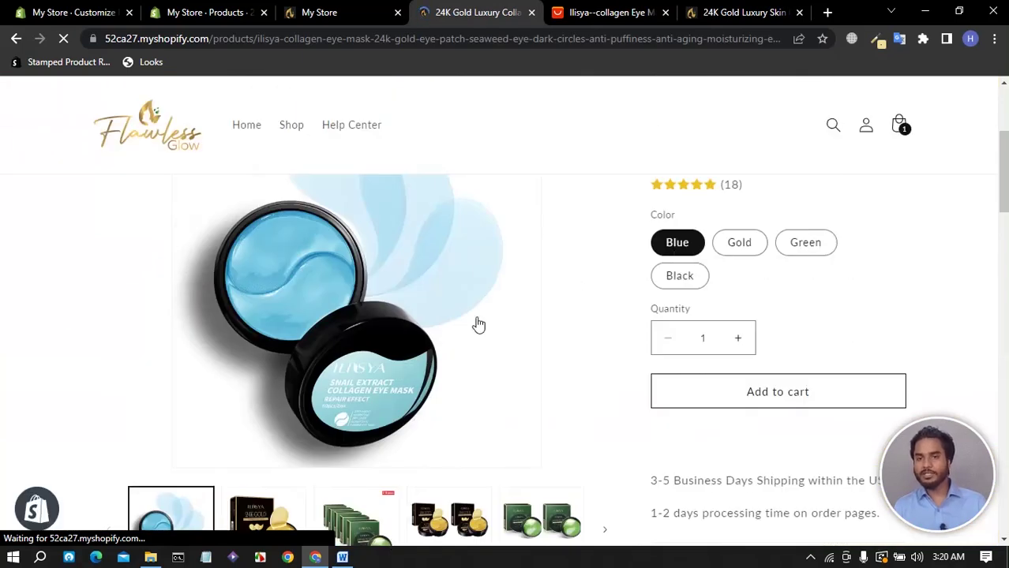
scroll(601, 315, "down", 10)
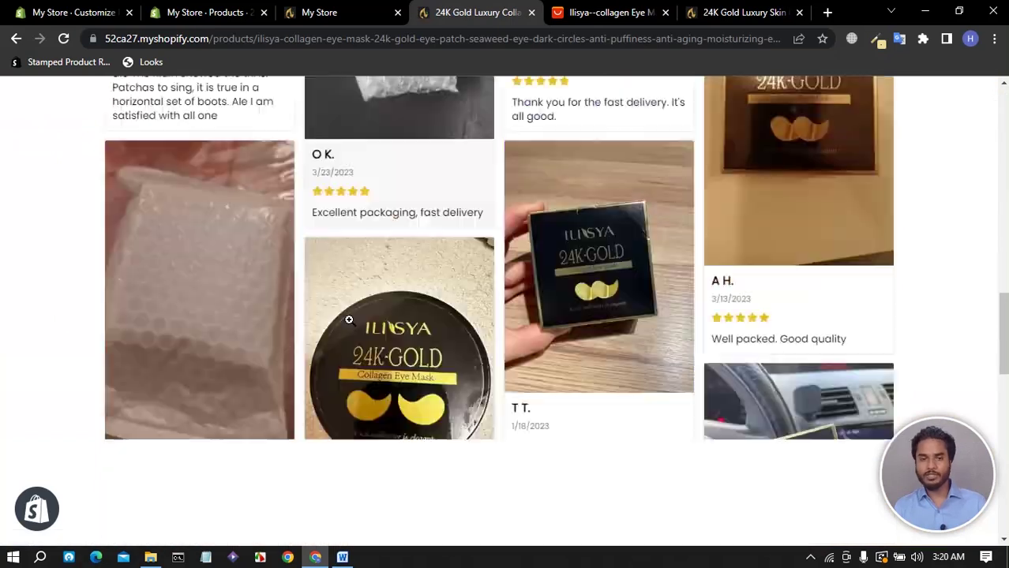
scroll(349, 320, "down", 5)
scroll(351, 318, "up", 4)
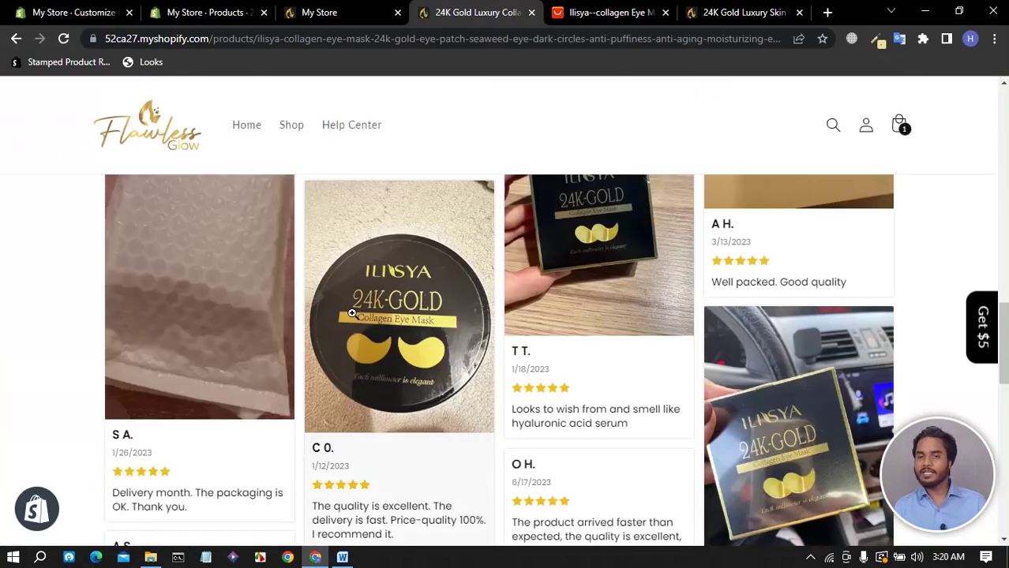
scroll(352, 314, "up", 10)
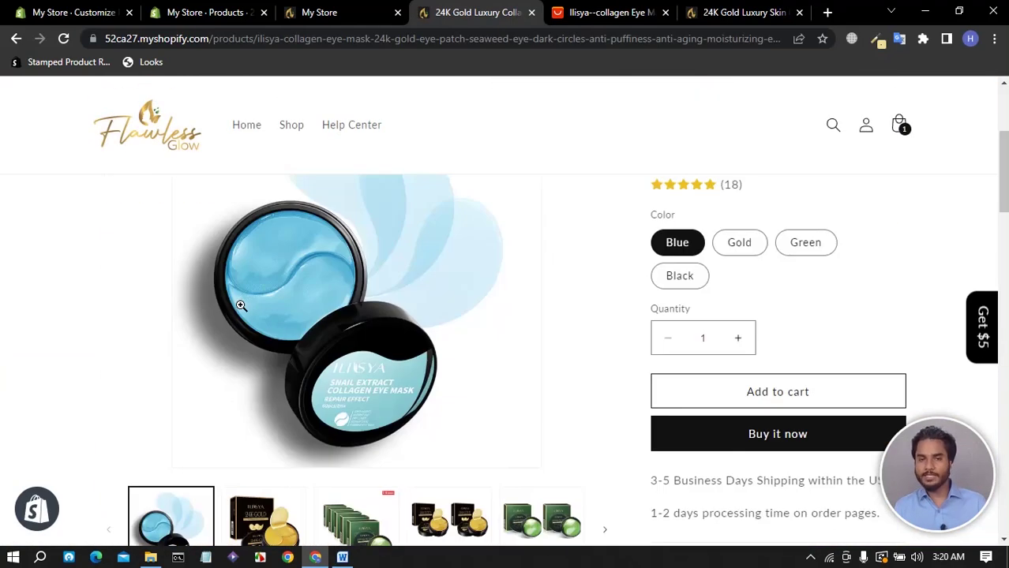
scroll(241, 305, "up", 3)
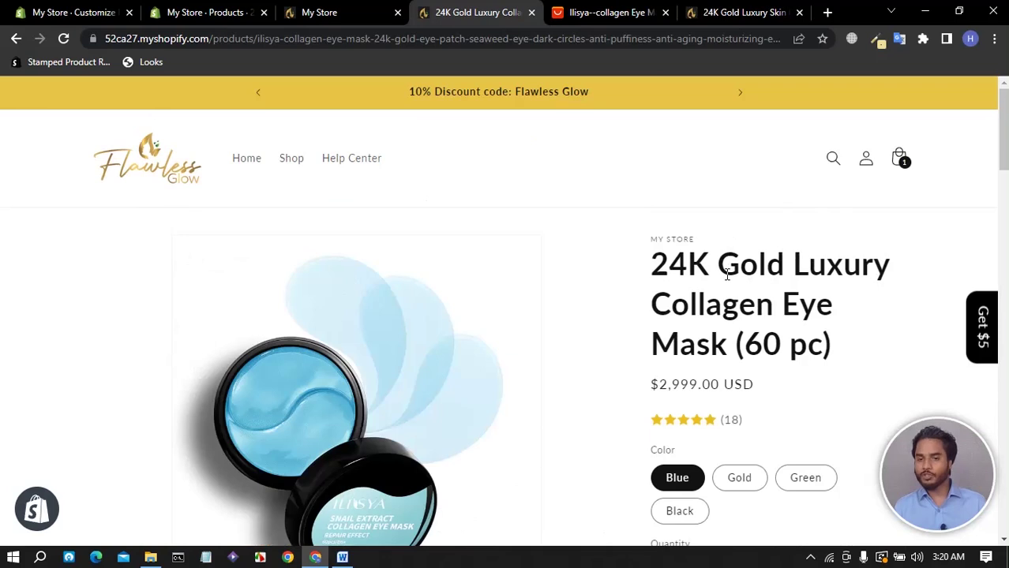
scroll(726, 276, "down", 5)
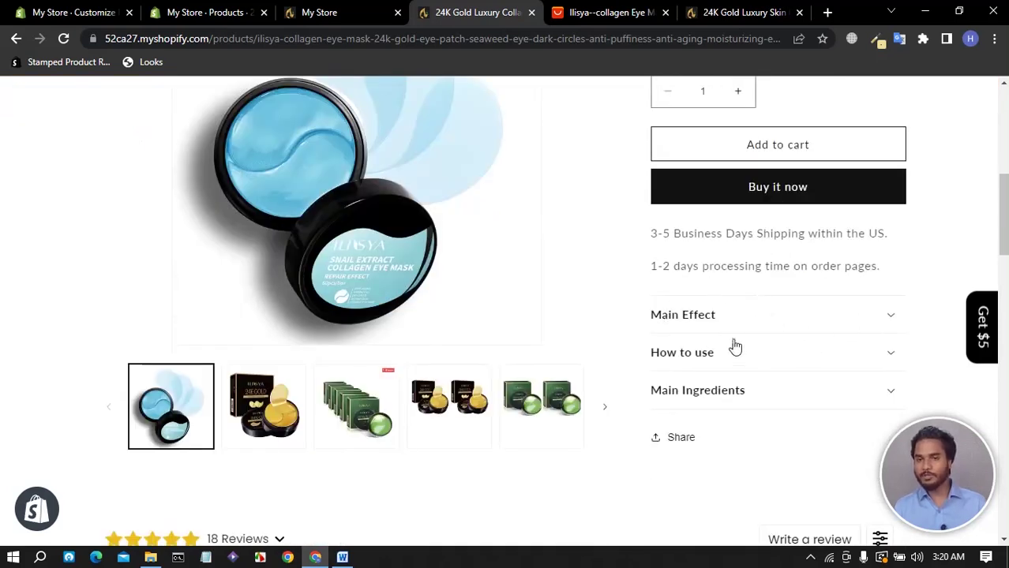
scroll(726, 276, "up", 3)
scroll(177, 285, "down", 3)
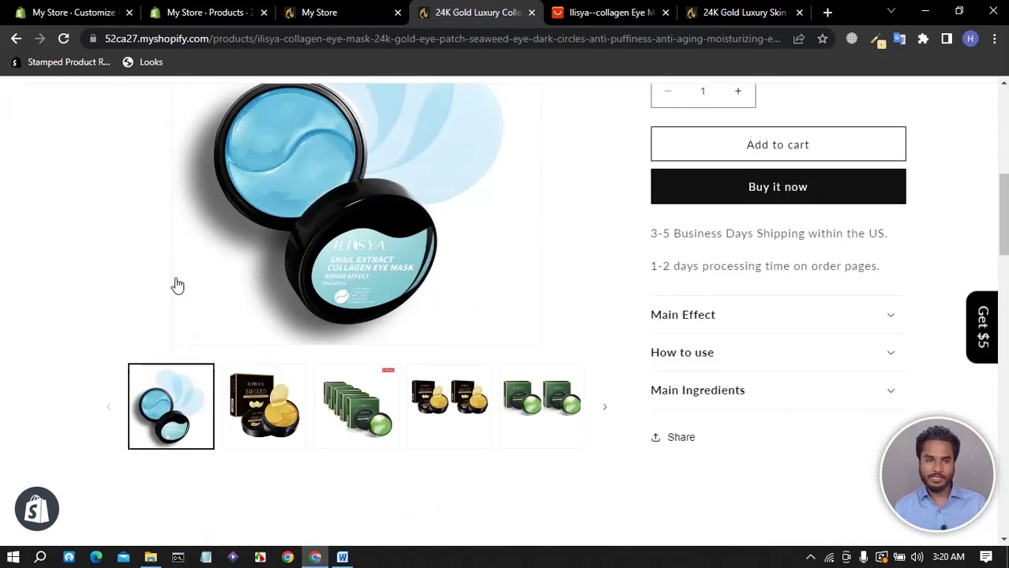
scroll(258, 345, "down", 7)
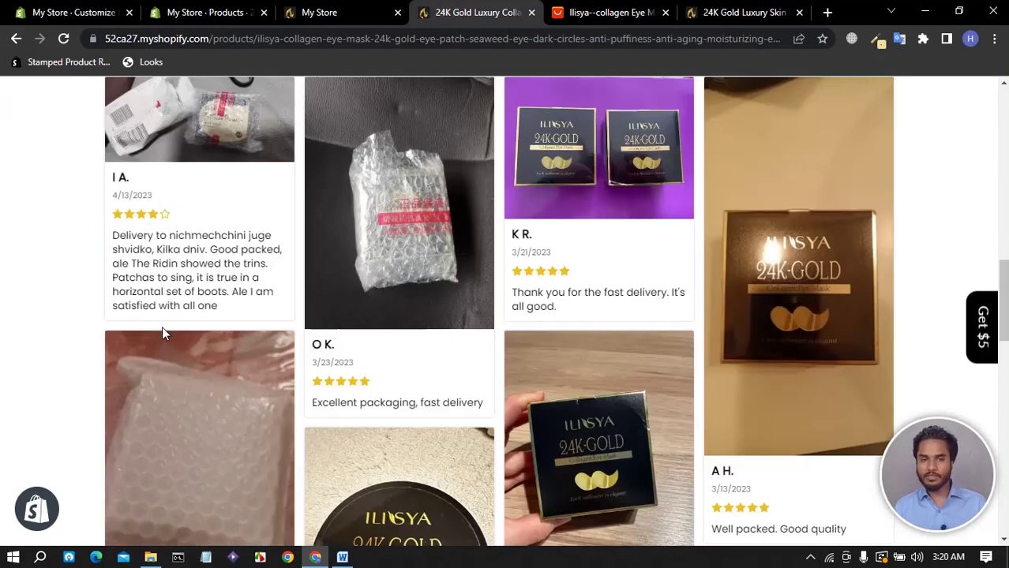
scroll(646, 353, "up", 10)
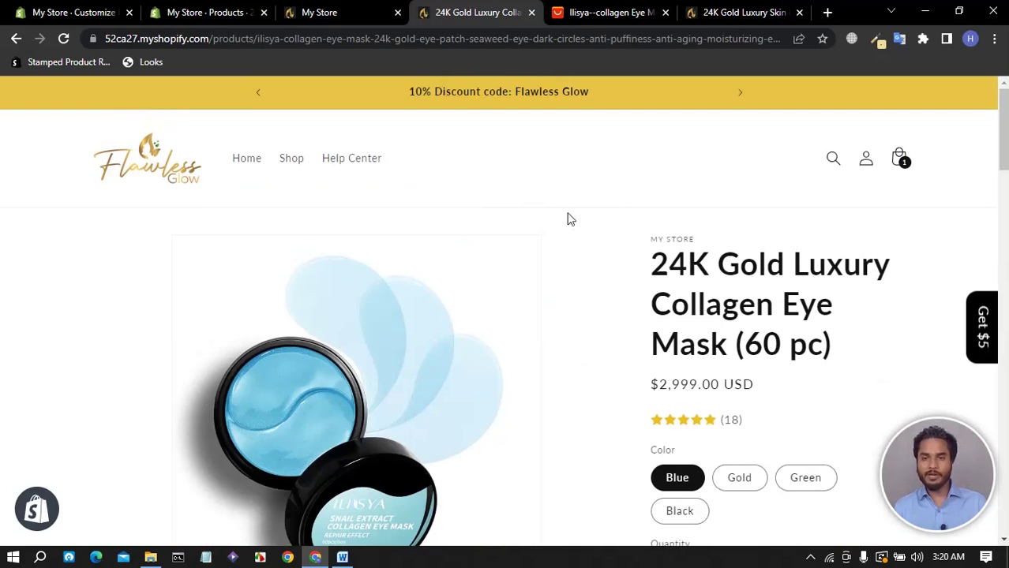
scroll(741, 251, "down", 5)
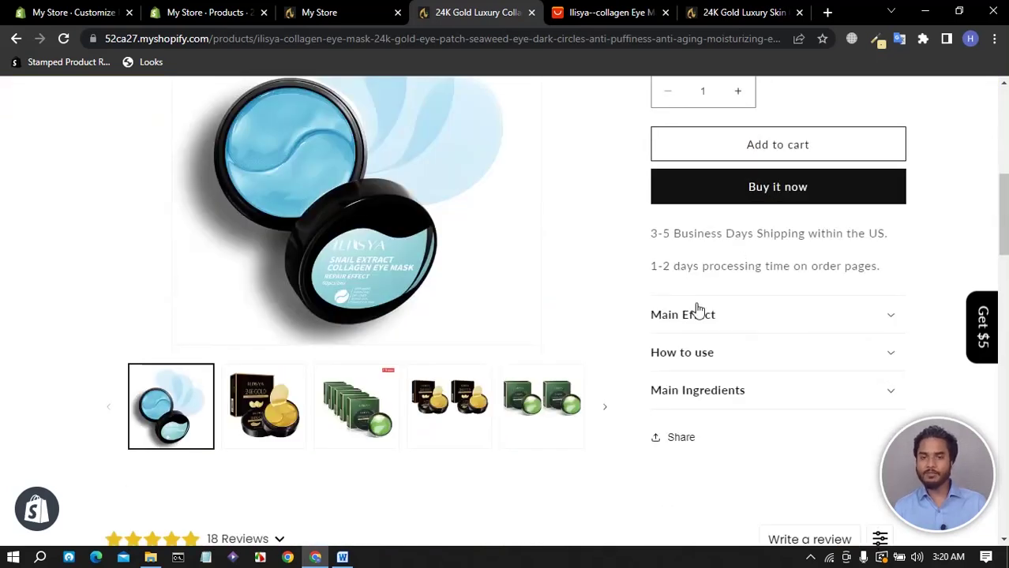